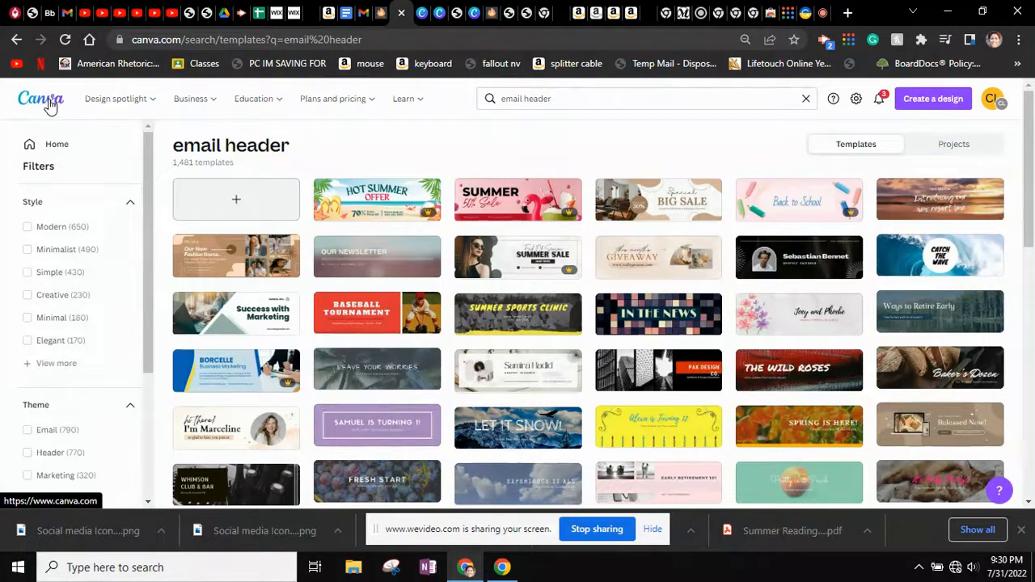
Create a blank email header design and confirm its size is 600 × 200 px
click(233, 203)
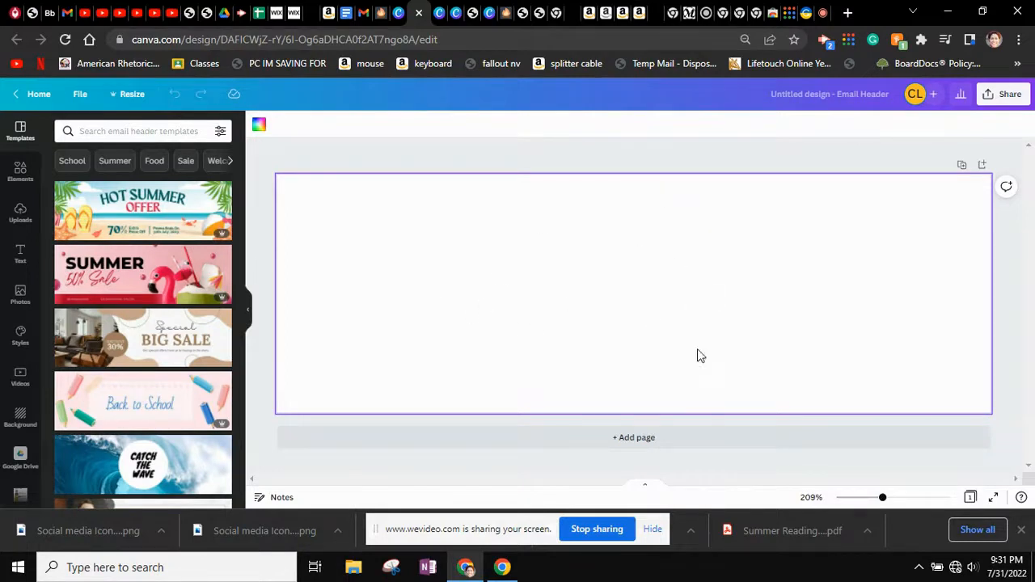
click(126, 97)
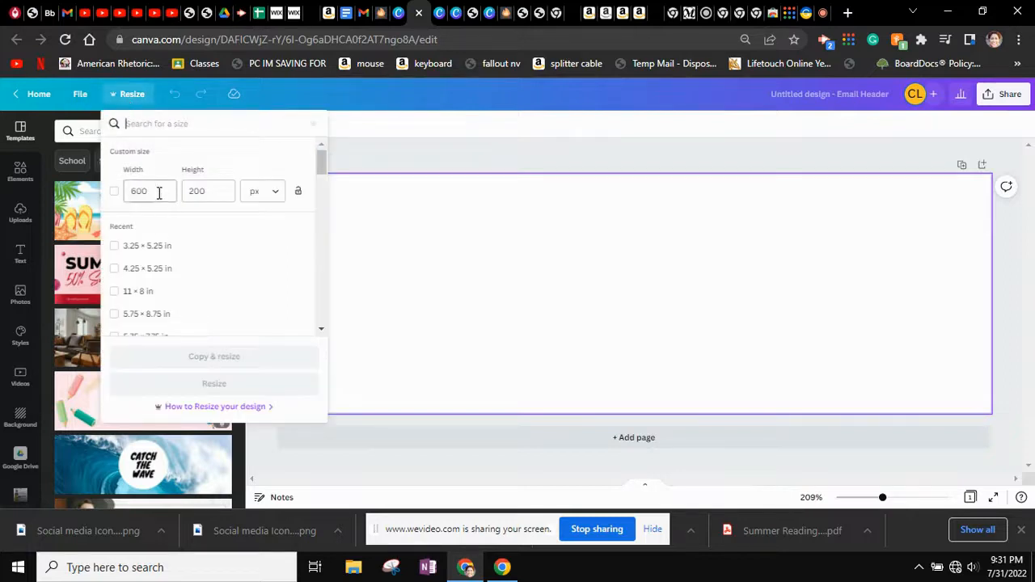
click(497, 294)
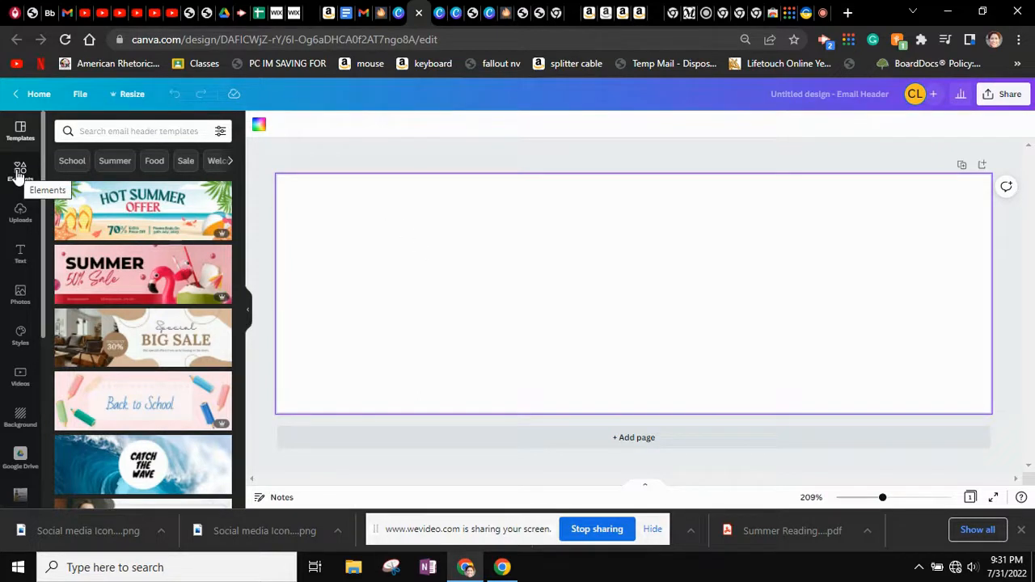
Add a circle photo frame from Elements, enlarge it and move it to the header's left side
click(20, 173)
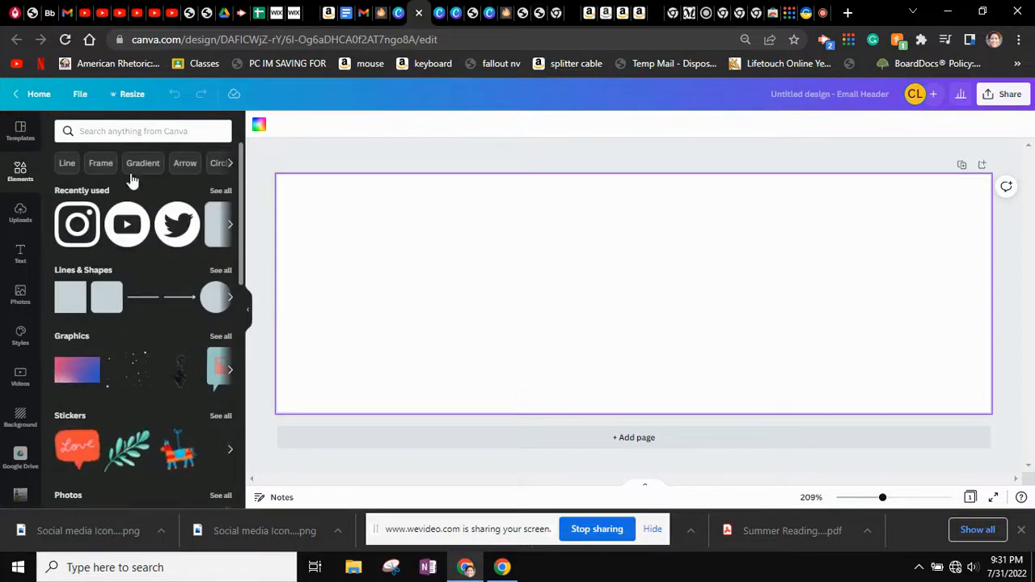
scroll(127, 359, down, 5)
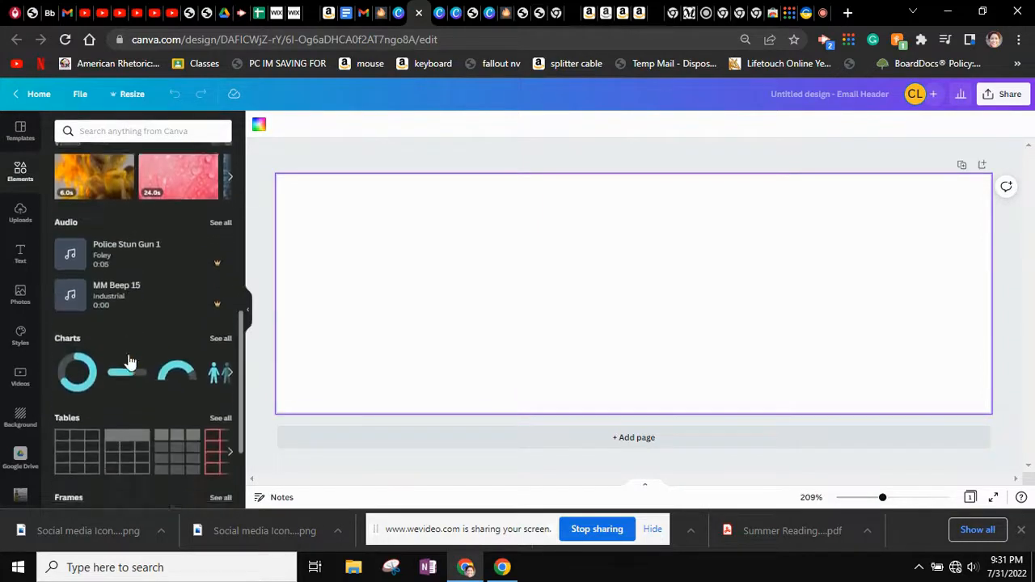
scroll(128, 360, down, 4)
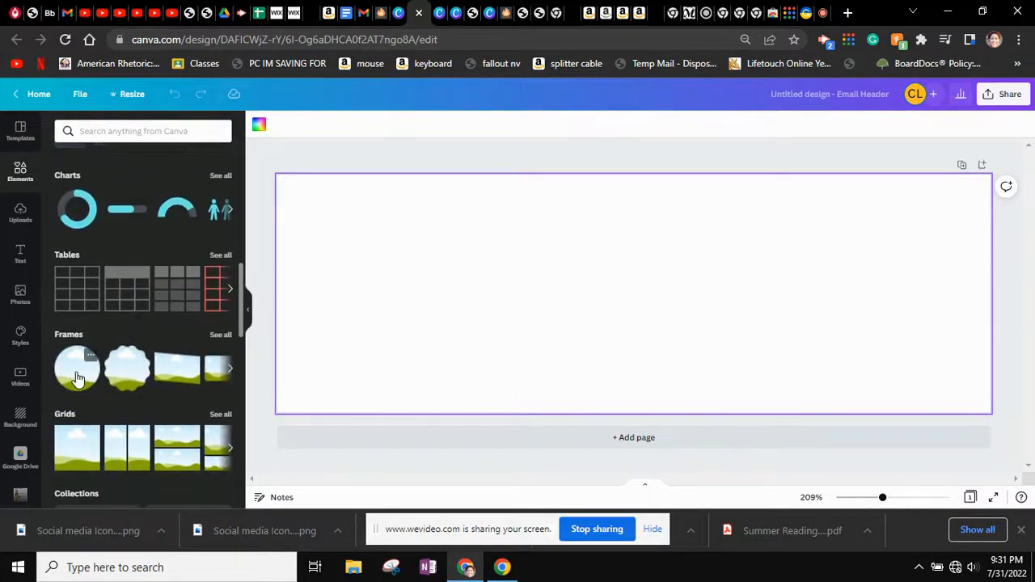
click(78, 374)
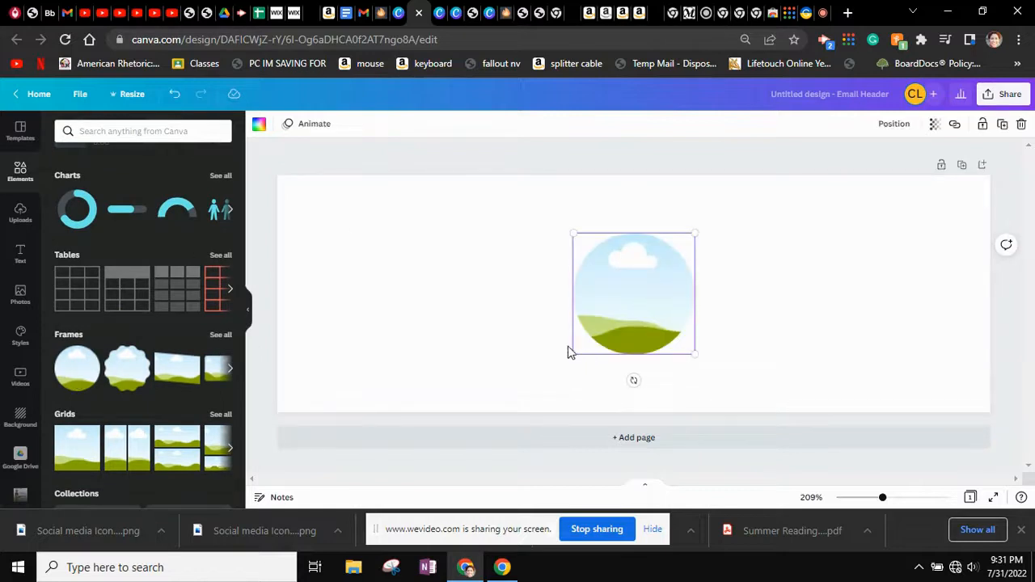
drag(574, 352, 554, 374)
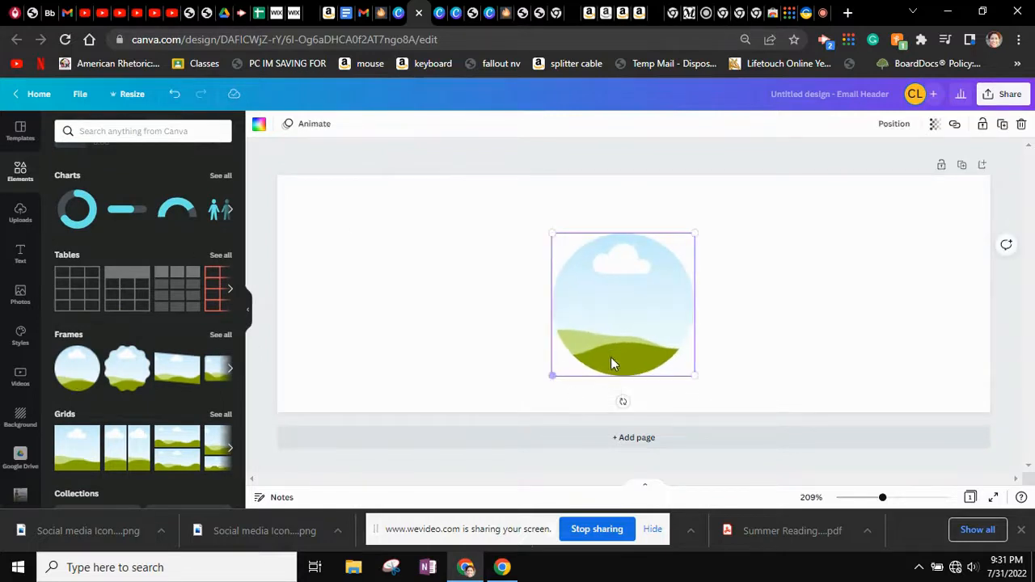
drag(618, 338, 360, 296)
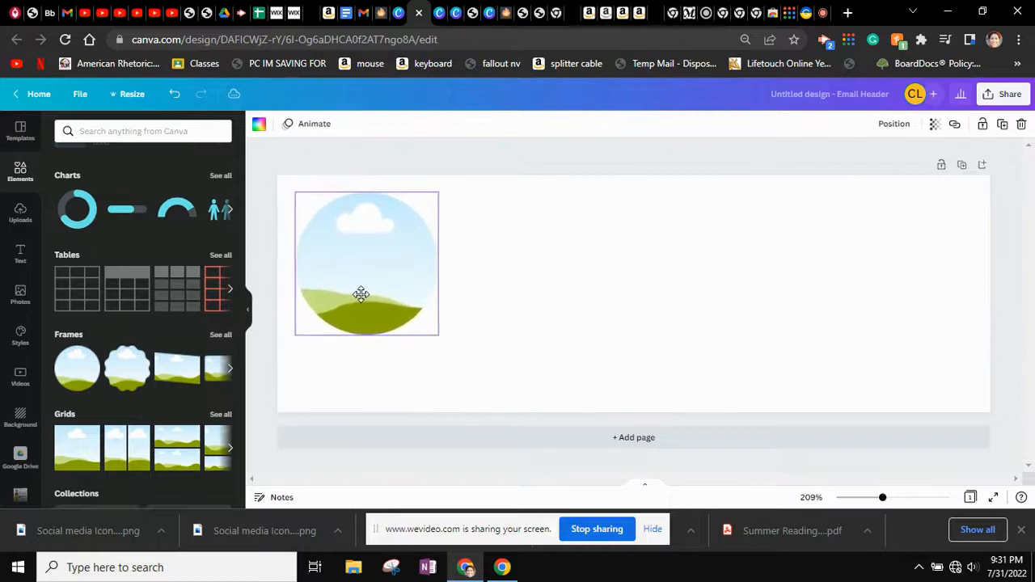
click(527, 357)
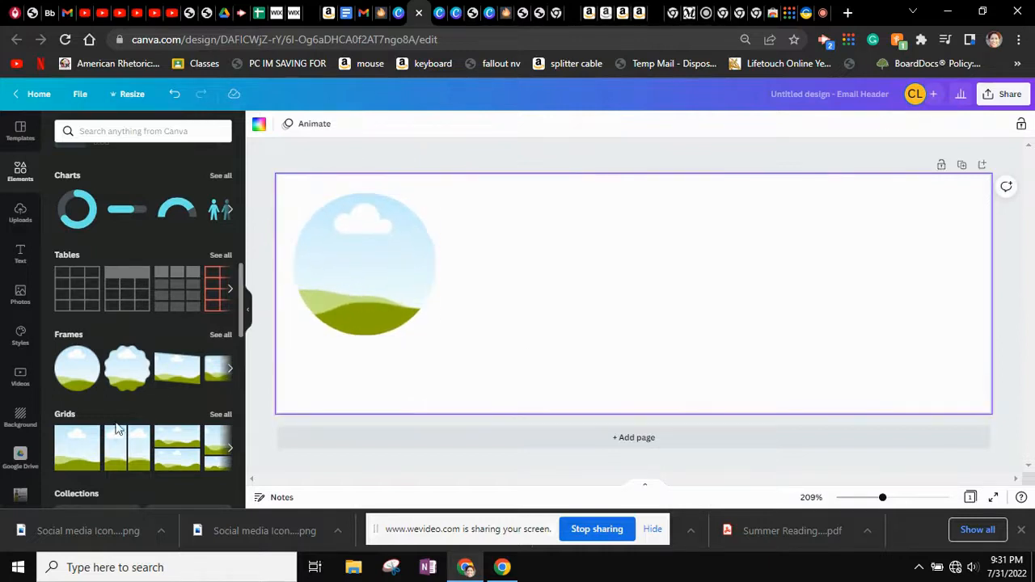
scroll(156, 363, down, 3)
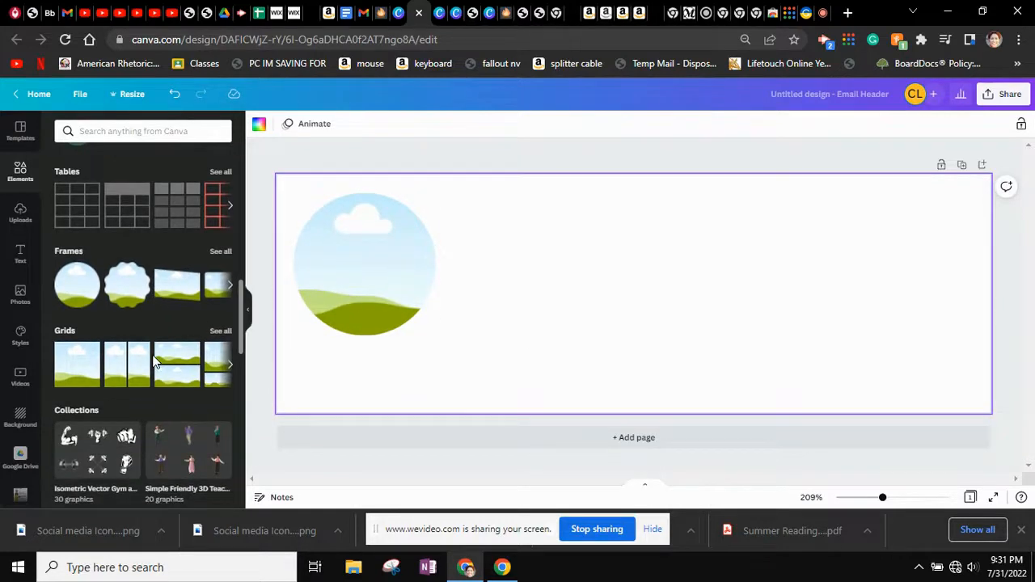
scroll(154, 360, up, 6)
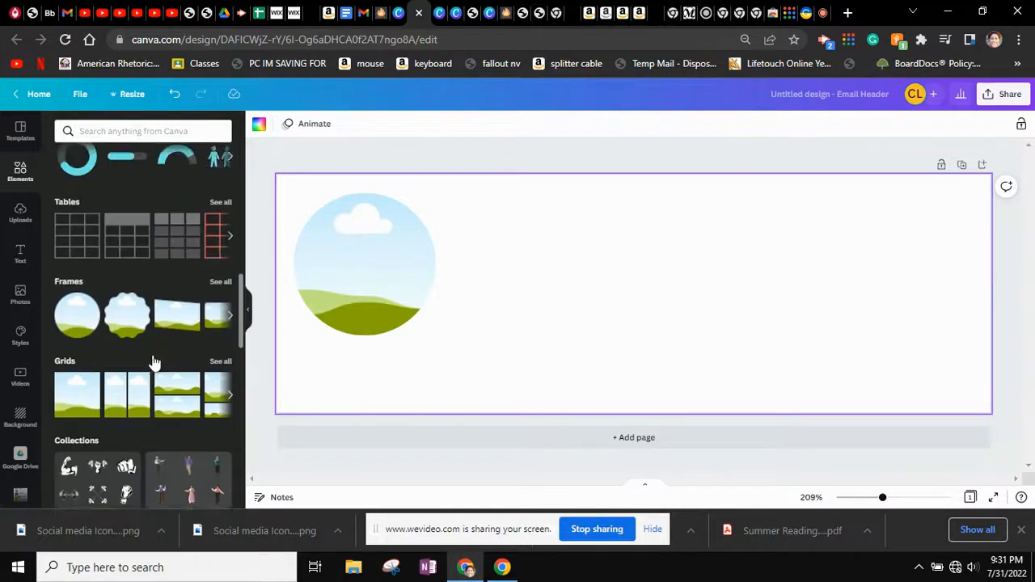
scroll(154, 360, up, 5)
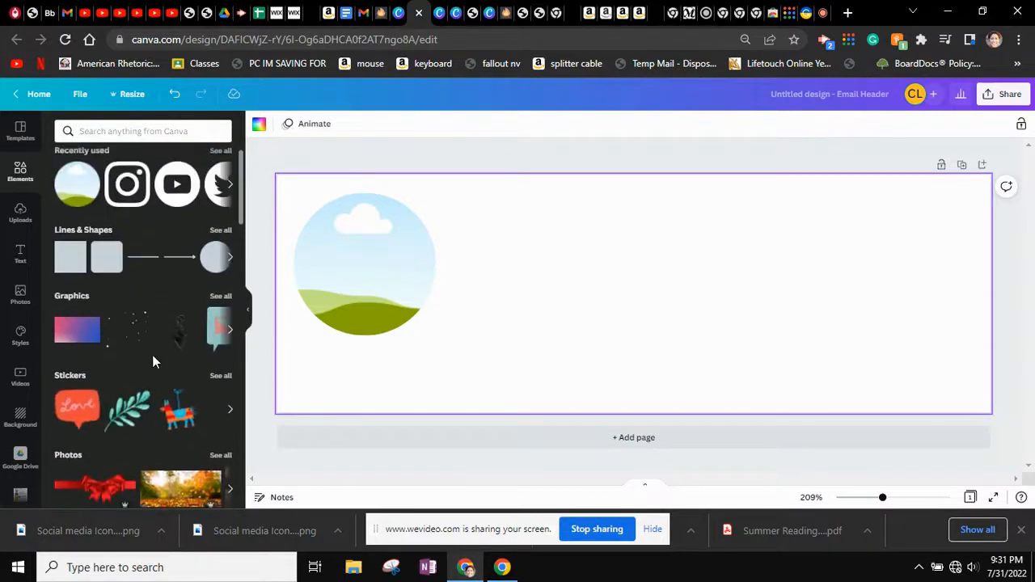
Add a purple circle shape and enlarge it over the sky photo frame
click(213, 264)
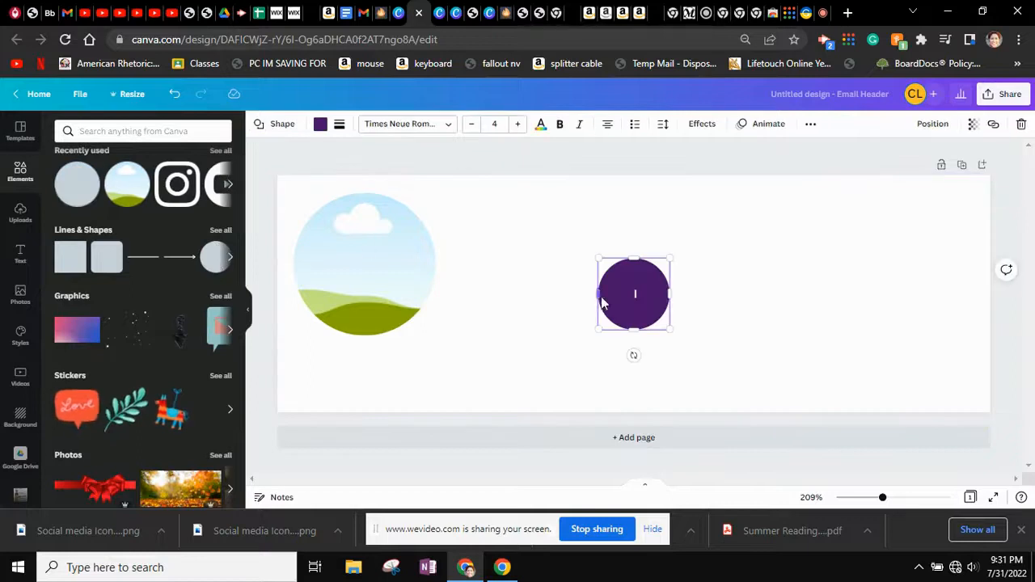
right_click(473, 411)
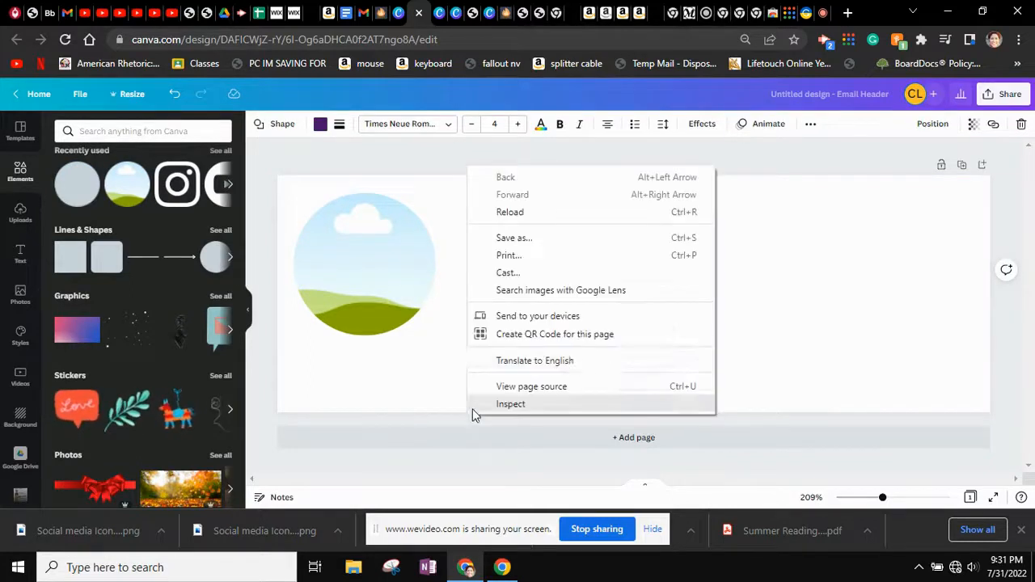
click(767, 353)
click(634, 322)
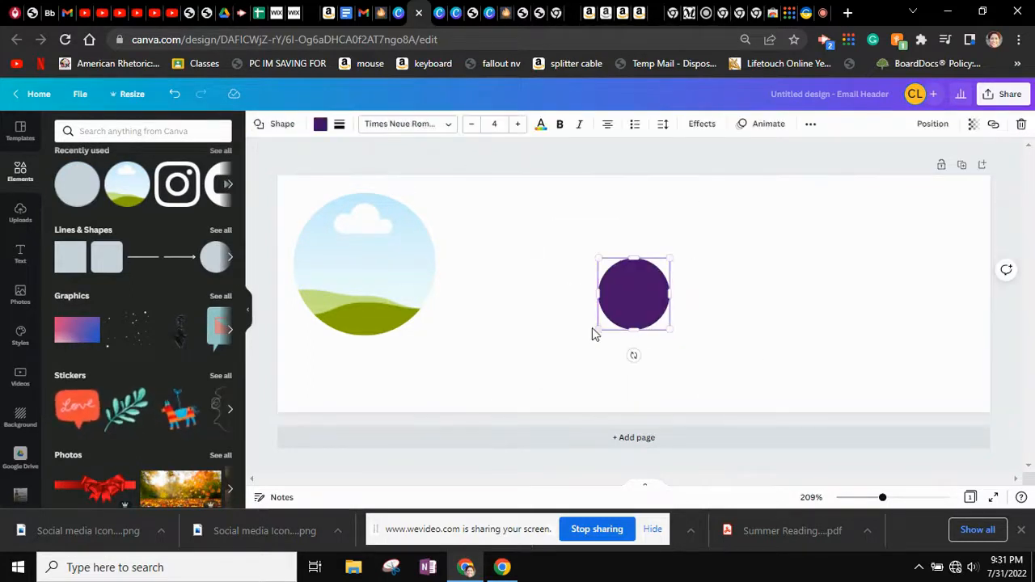
drag(599, 329, 477, 393)
drag(541, 327, 329, 251)
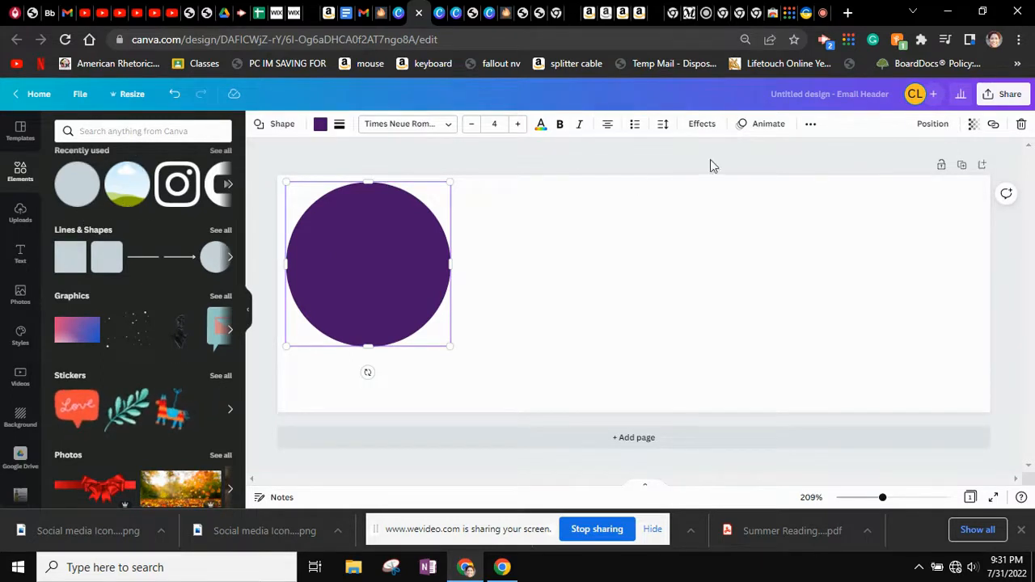
Send the purple circle behind the sky frame and re-centre the frame inside it
click(932, 124)
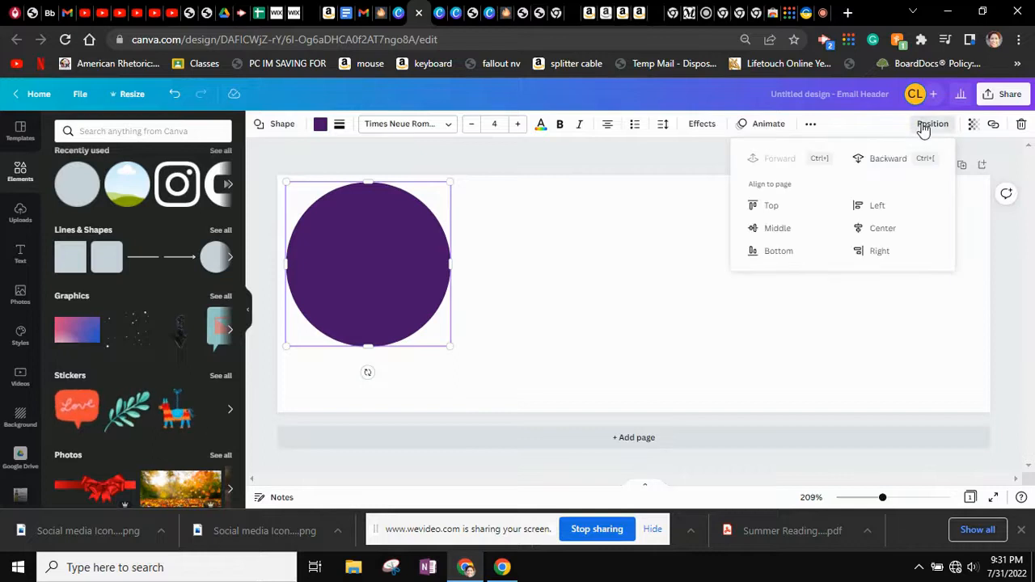
click(884, 162)
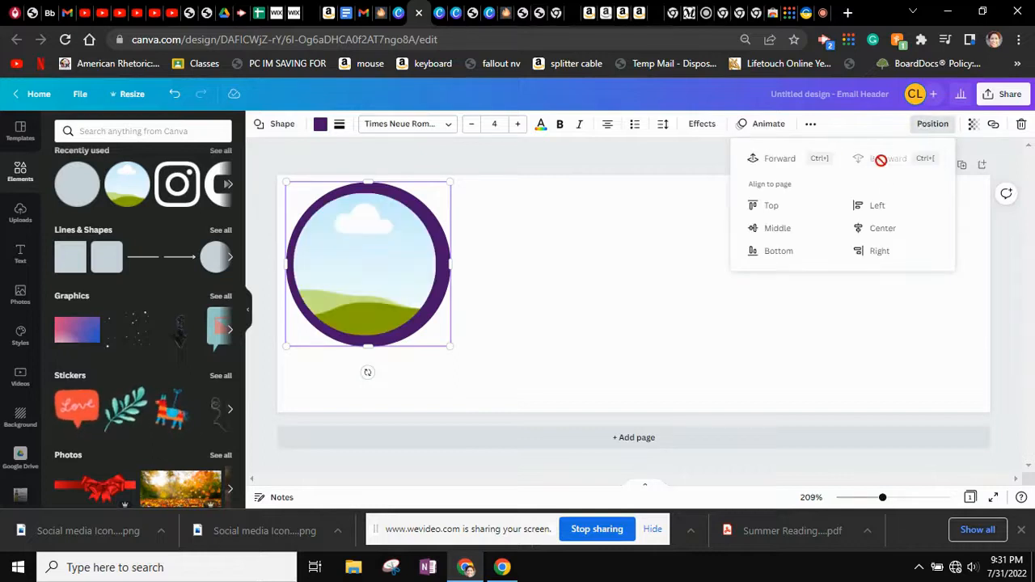
click(375, 281)
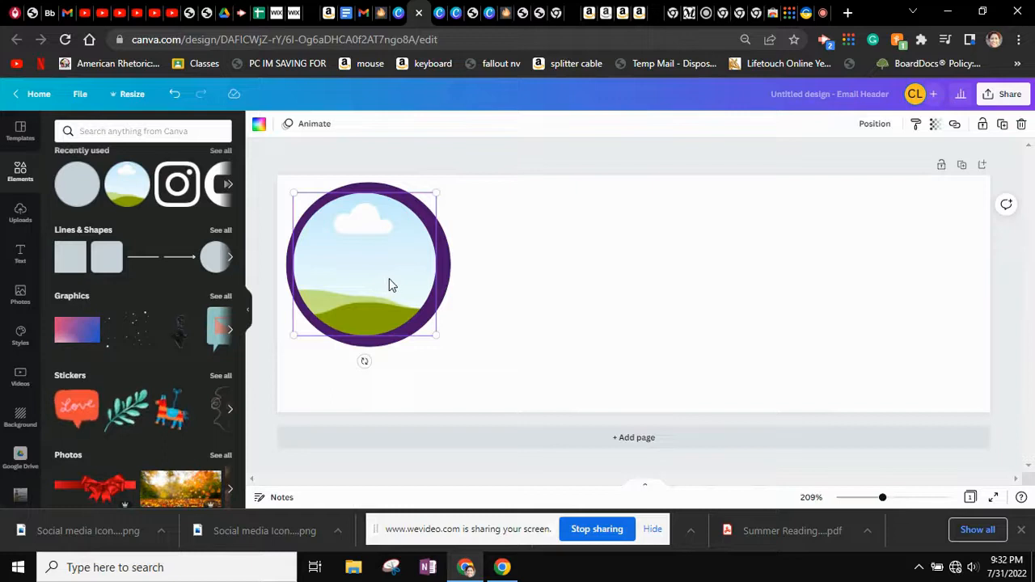
right_click(390, 285)
mouse_move(325, 320)
mouse_down()
mouse_move(335, 308)
mouse_move(323, 315)
mouse_up()
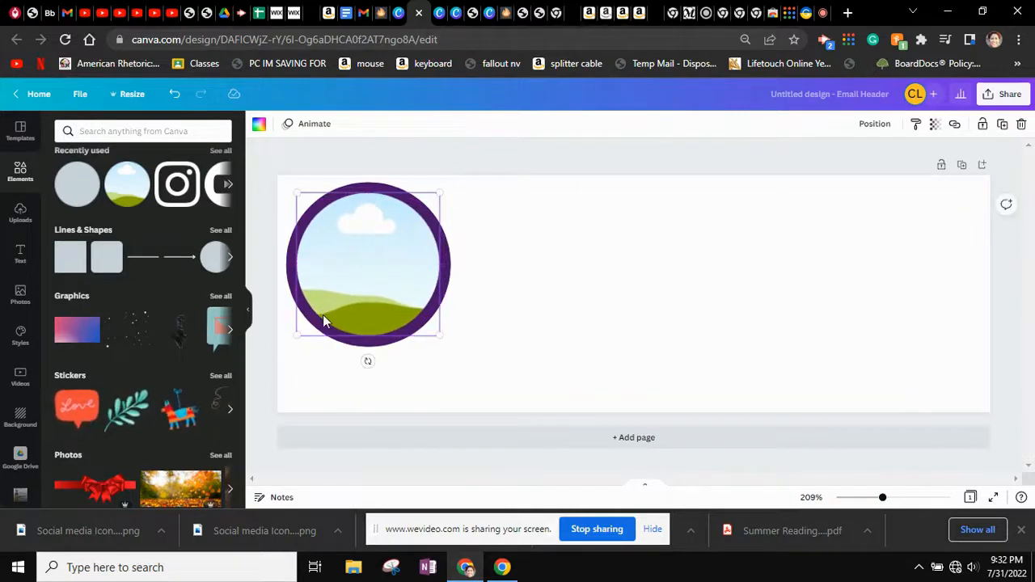
click(529, 334)
click(447, 277)
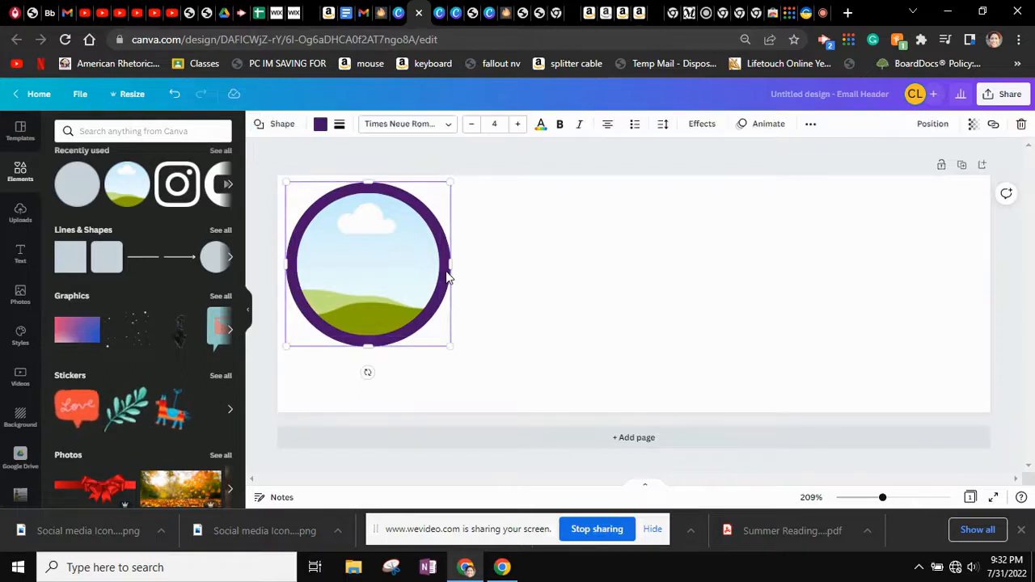
click(324, 127)
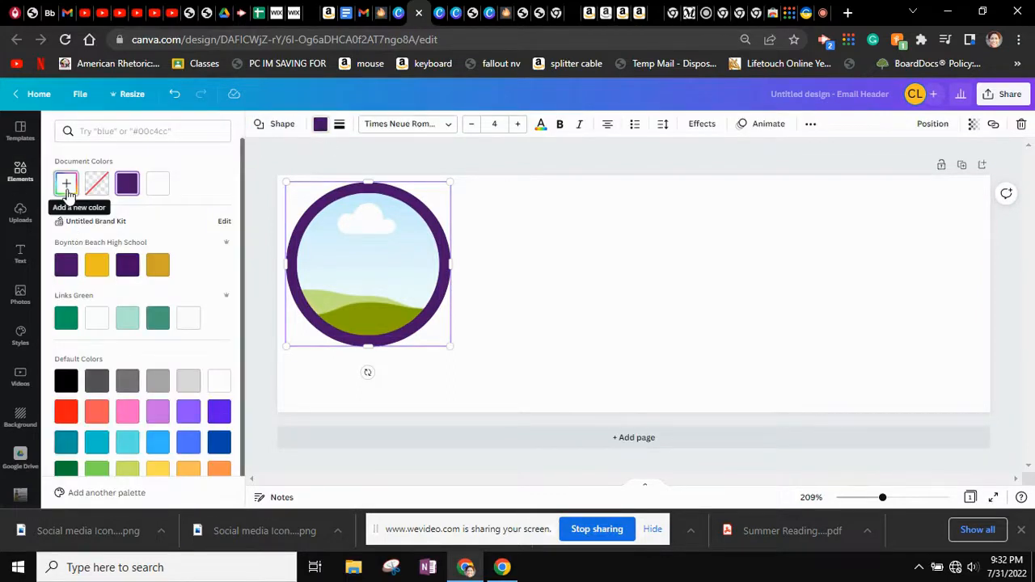
Recolour the circle ring to the darker red #C81313 with the custom colour picker
click(68, 413)
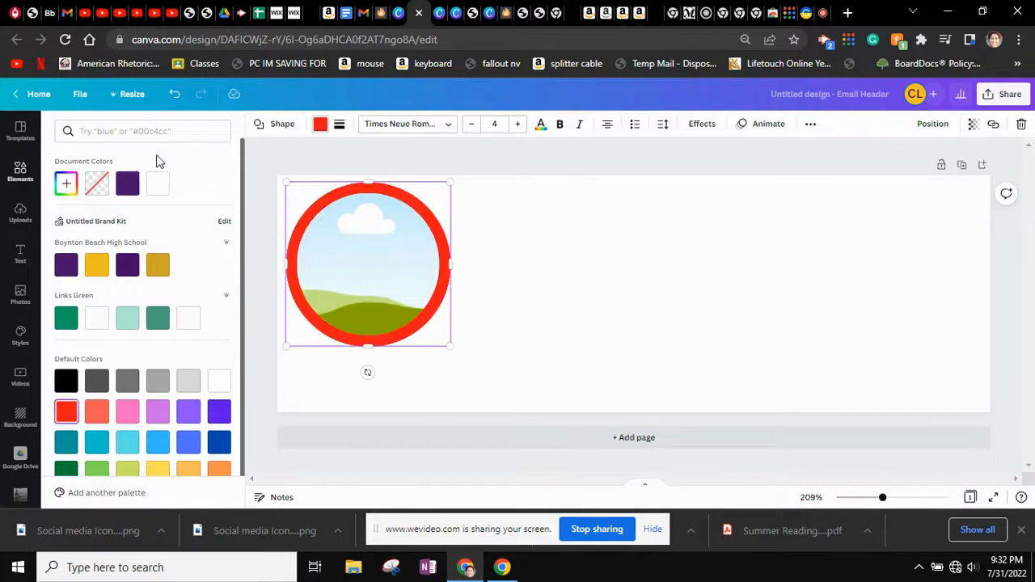
click(66, 185)
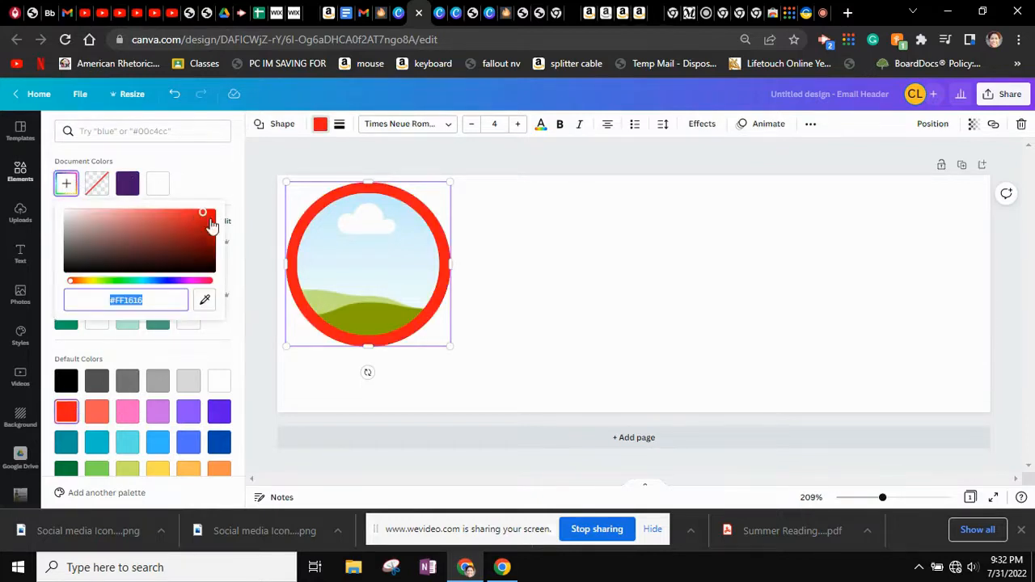
click(203, 231)
click(154, 299)
click(95, 299)
drag(155, 302, 70, 298)
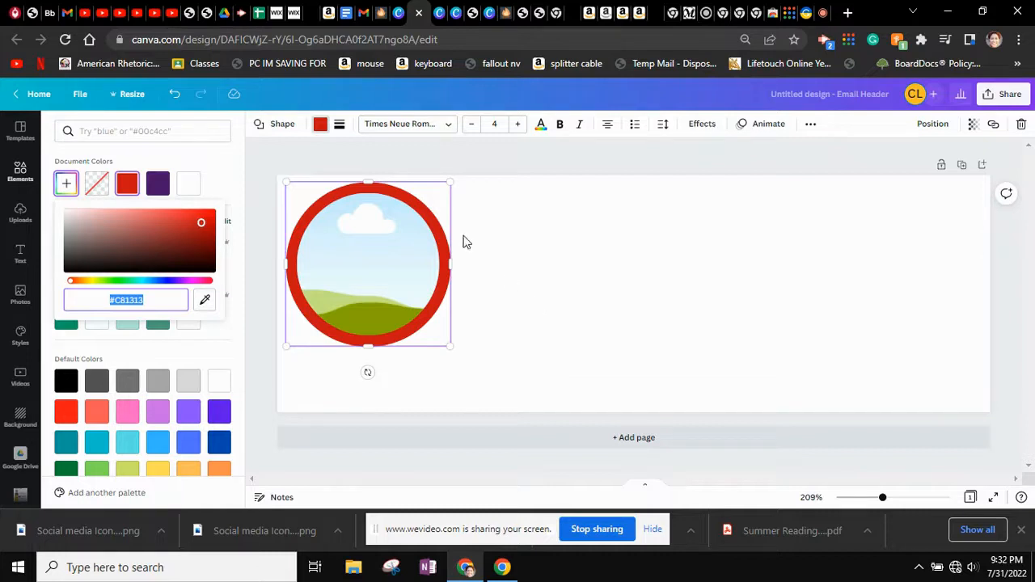
click(554, 307)
click(555, 306)
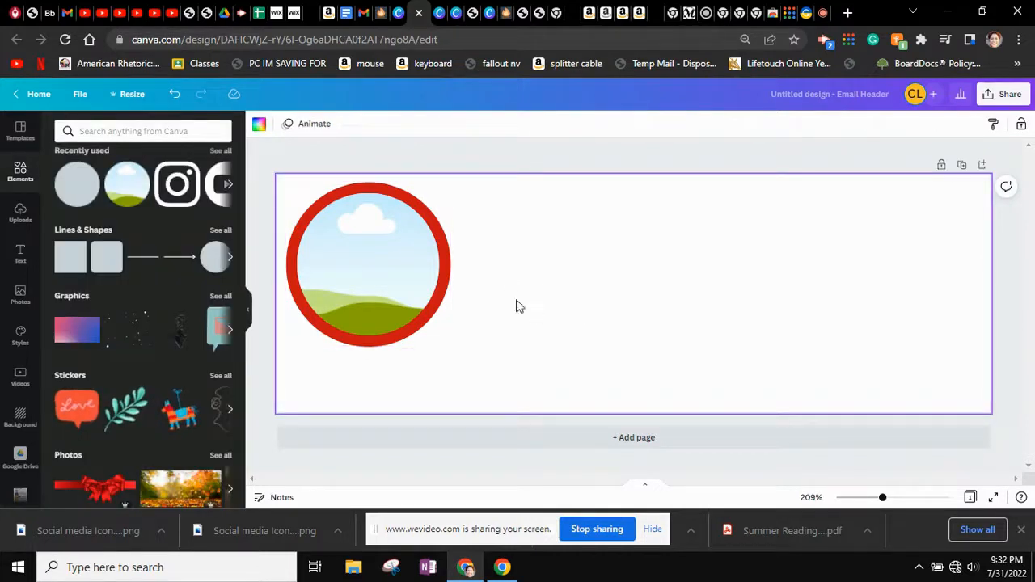
Search Uploads for the portrait photo and drop it into the red circle frame
click(20, 215)
click(119, 132)
text(charlotte)
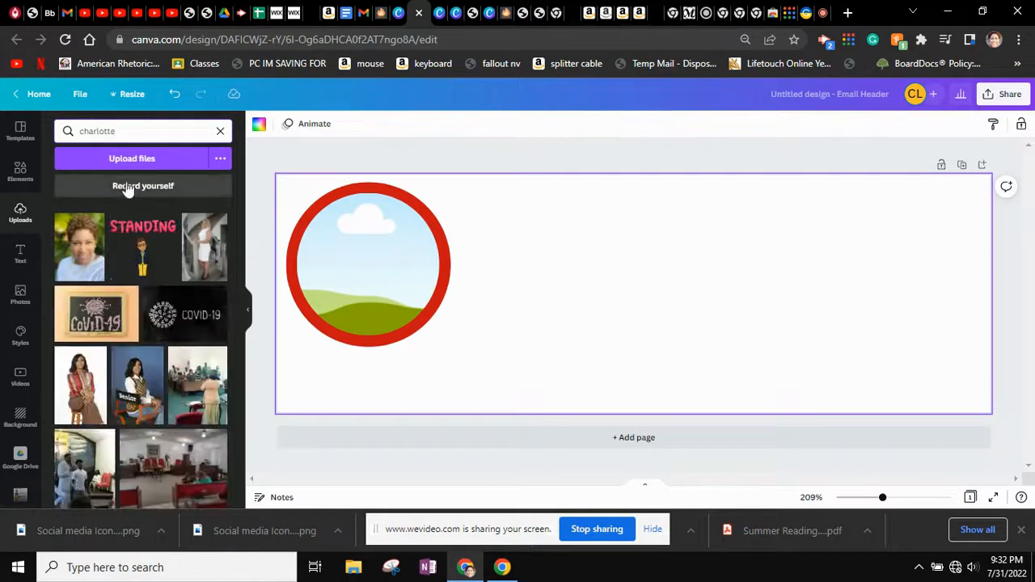
scroll(117, 323, down, 10)
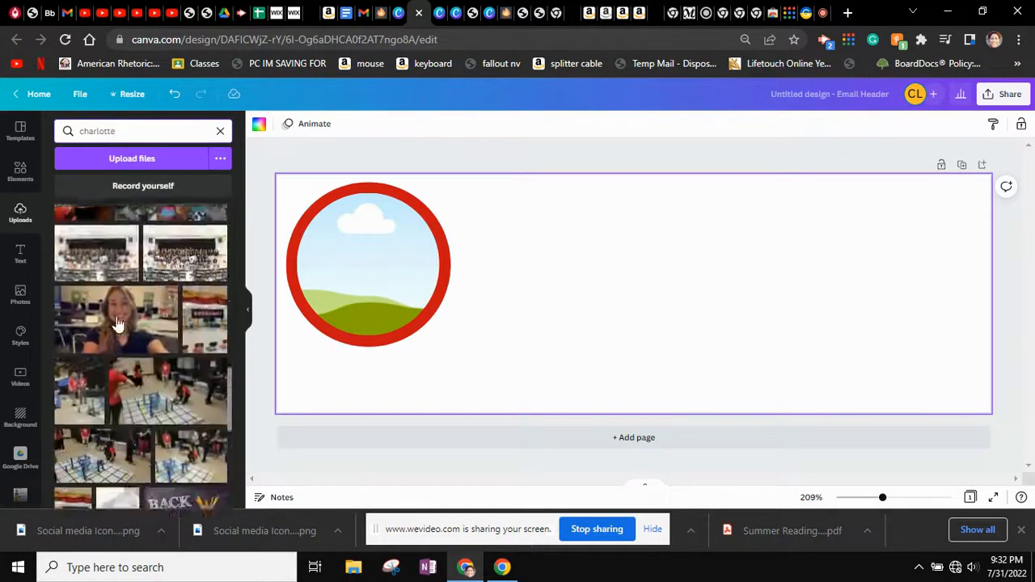
scroll(118, 323, up, 10)
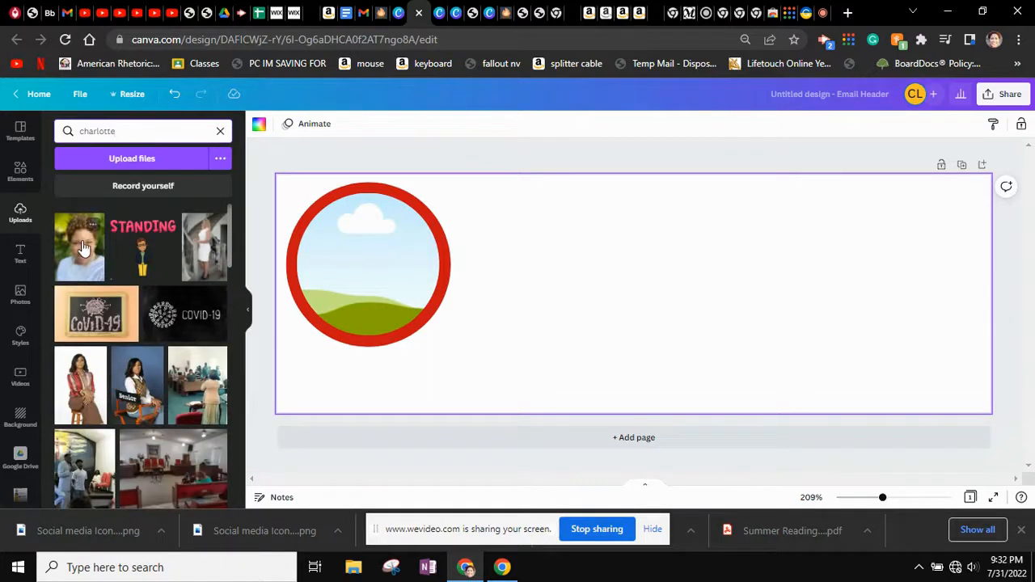
drag(84, 245, 362, 293)
Enlarge and shift the photo inside the frame so the face is centred
double_click(377, 262)
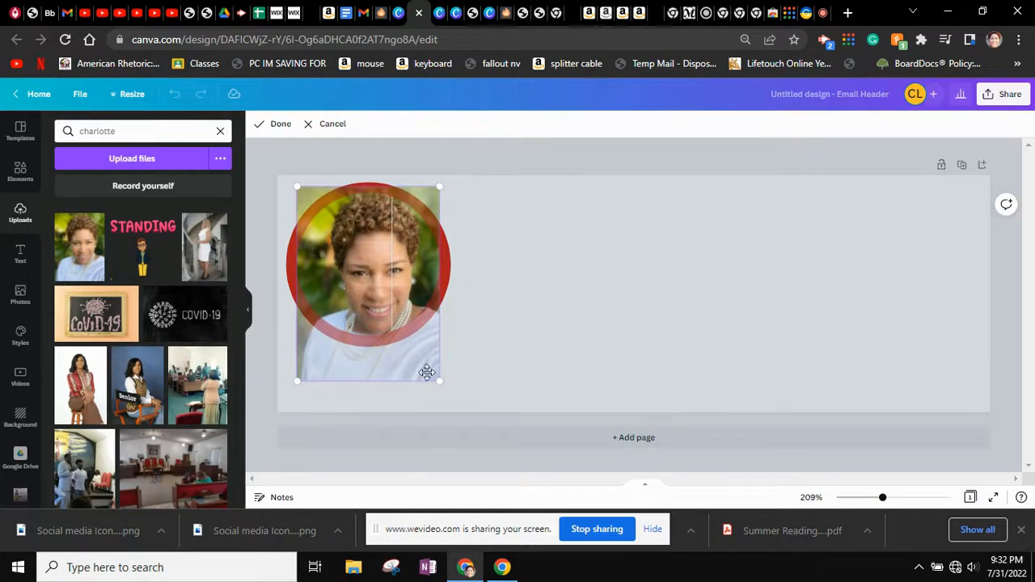
drag(438, 379, 458, 399)
drag(376, 285, 348, 272)
click(570, 364)
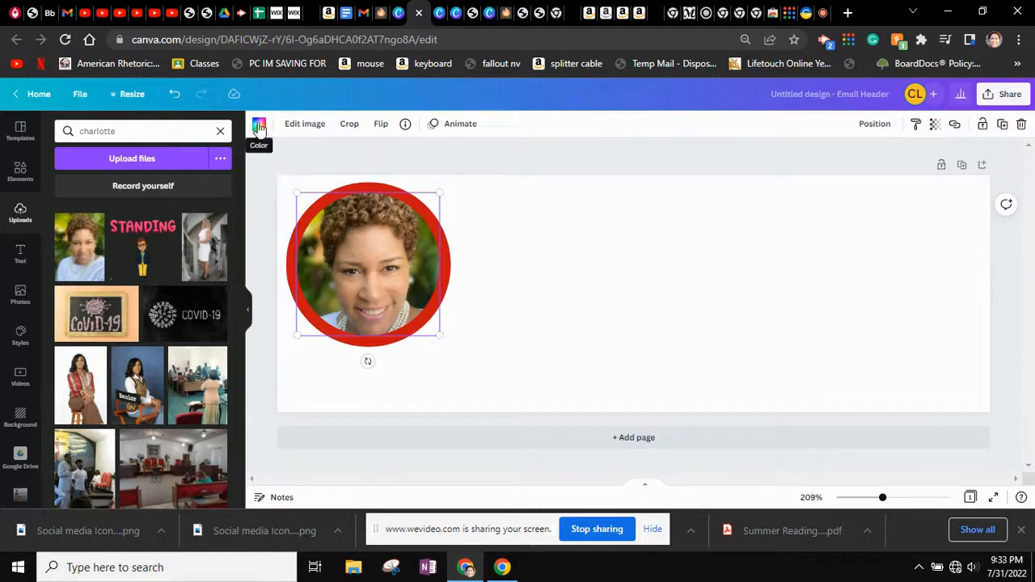
Make the framed portrait black and white by dragging Saturation fully left
click(311, 126)
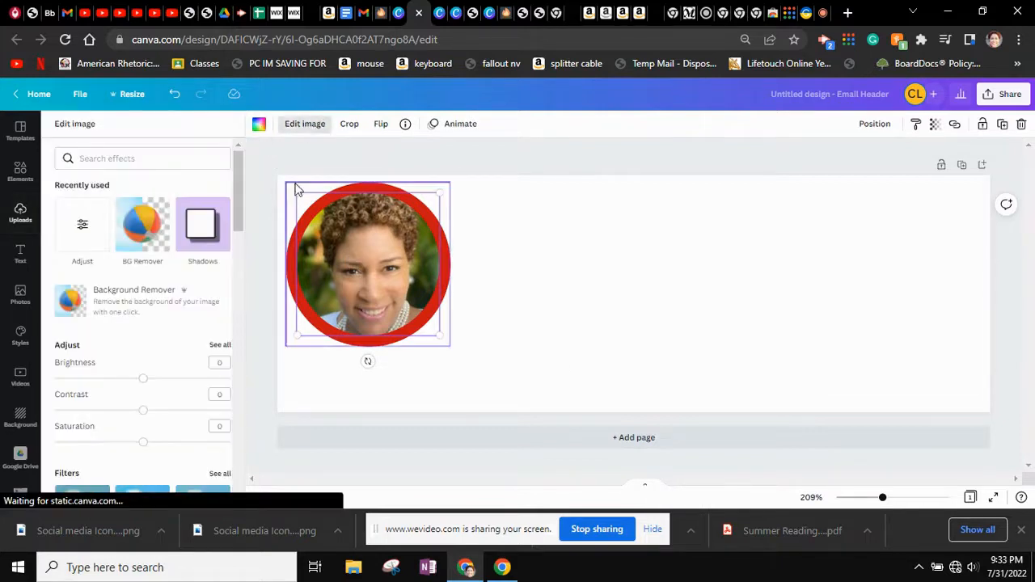
drag(143, 446, 48, 453)
key(Escape)
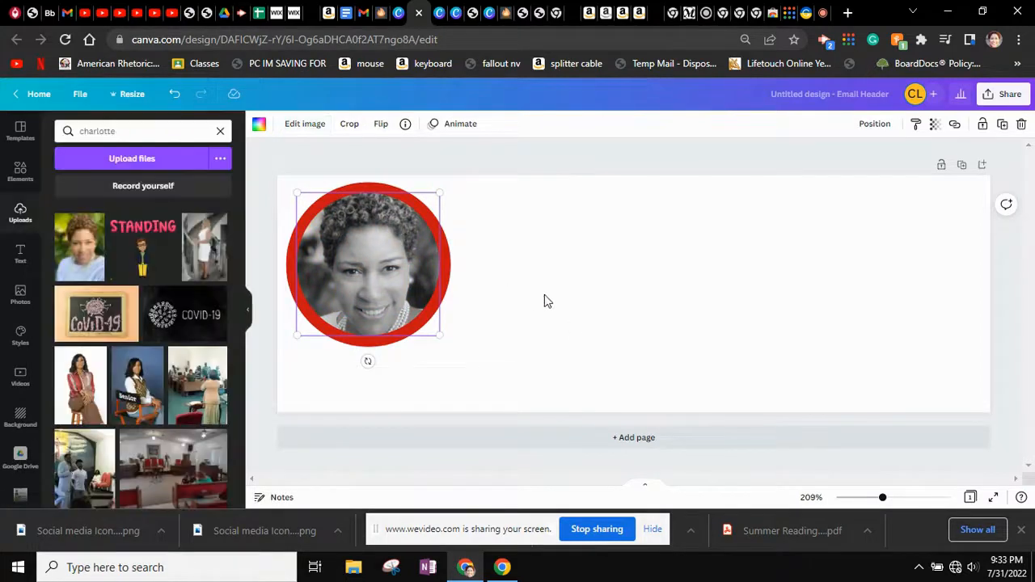
click(555, 300)
Shrink the red ring slightly and centre it evenly around the photo
click(411, 247)
click(446, 274)
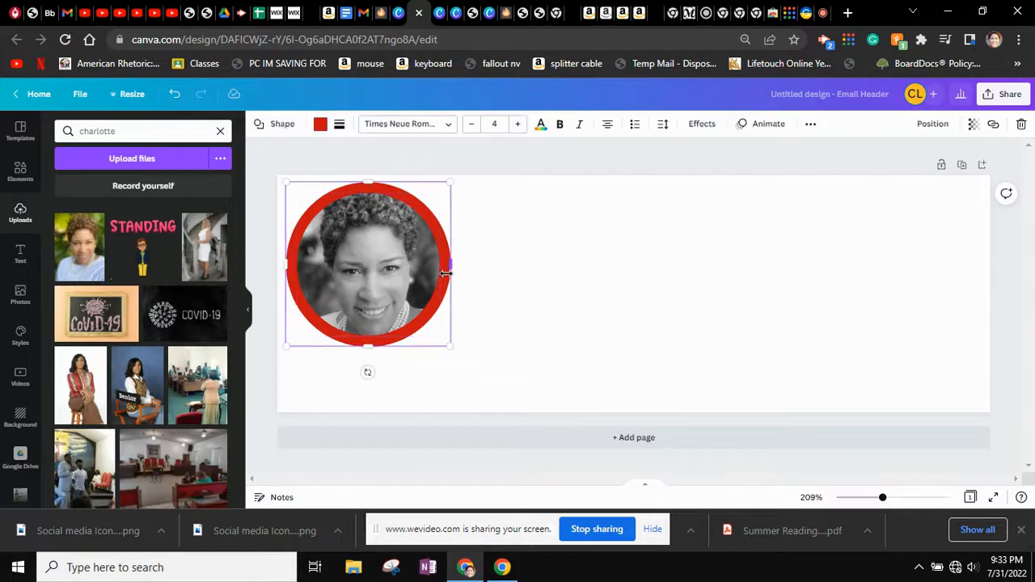
drag(449, 342, 439, 332)
drag(317, 192, 322, 197)
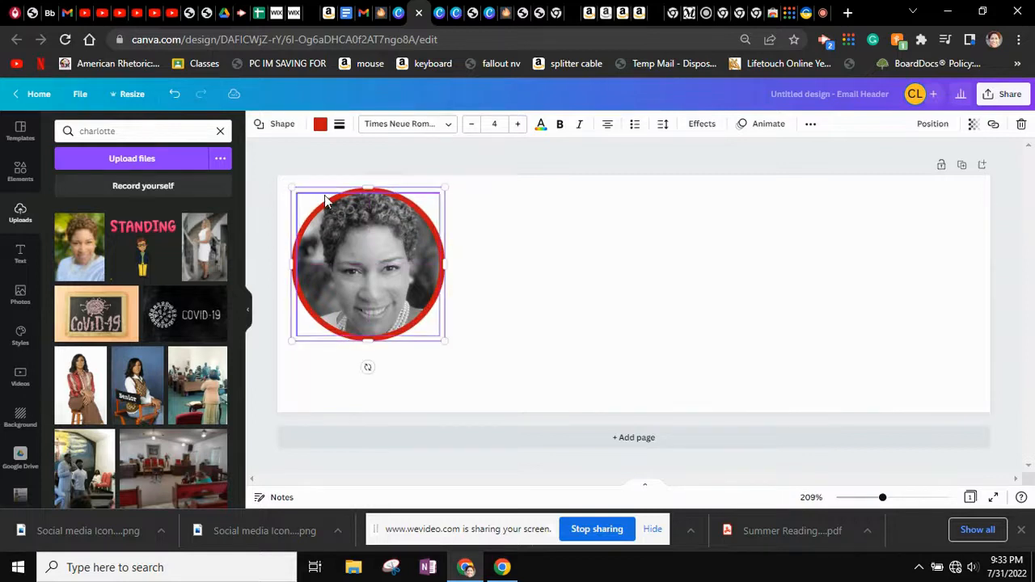
click(602, 278)
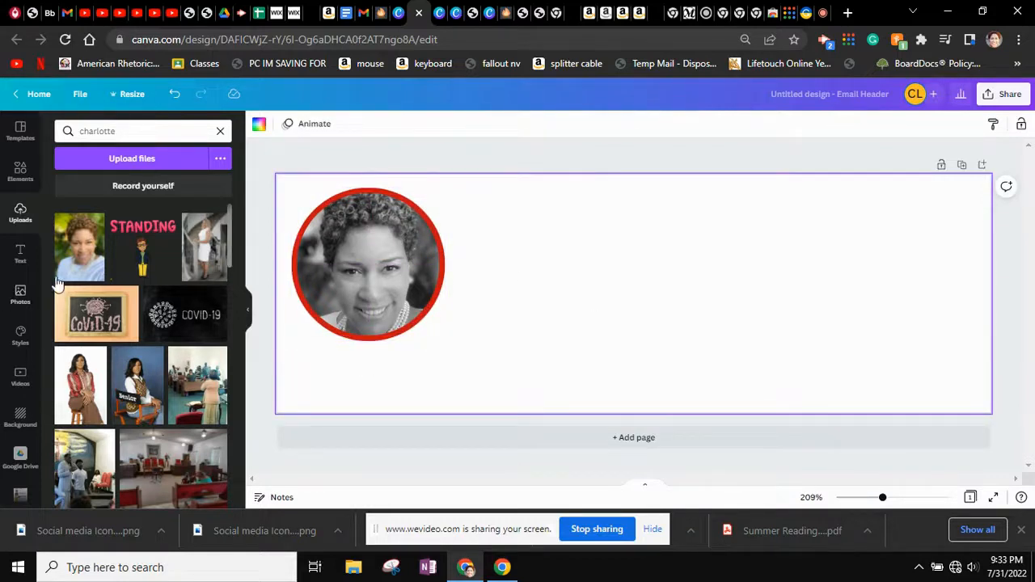
Add a subheading with the person's full name, enlarge it and place it beside the portrait
click(19, 257)
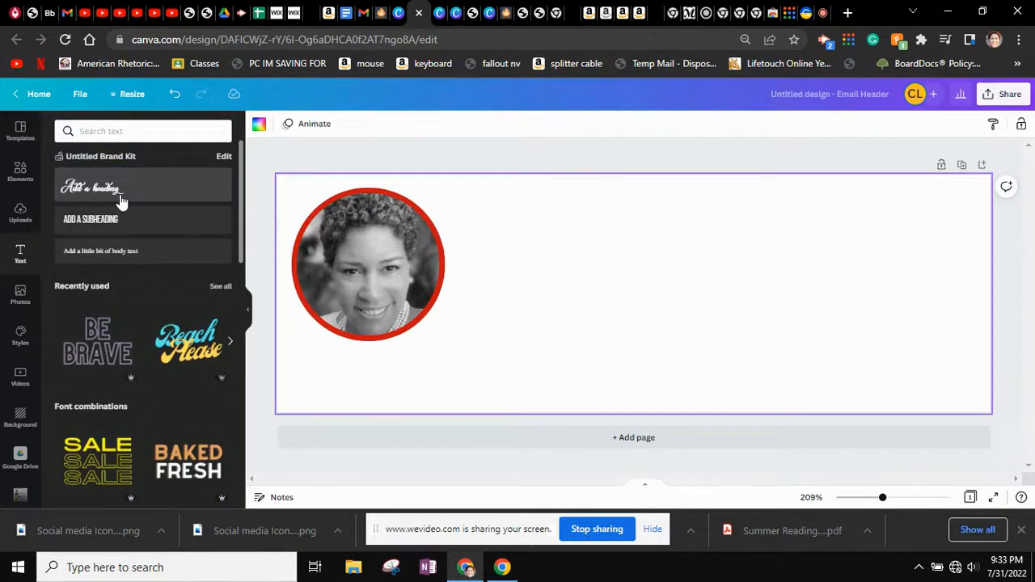
click(111, 230)
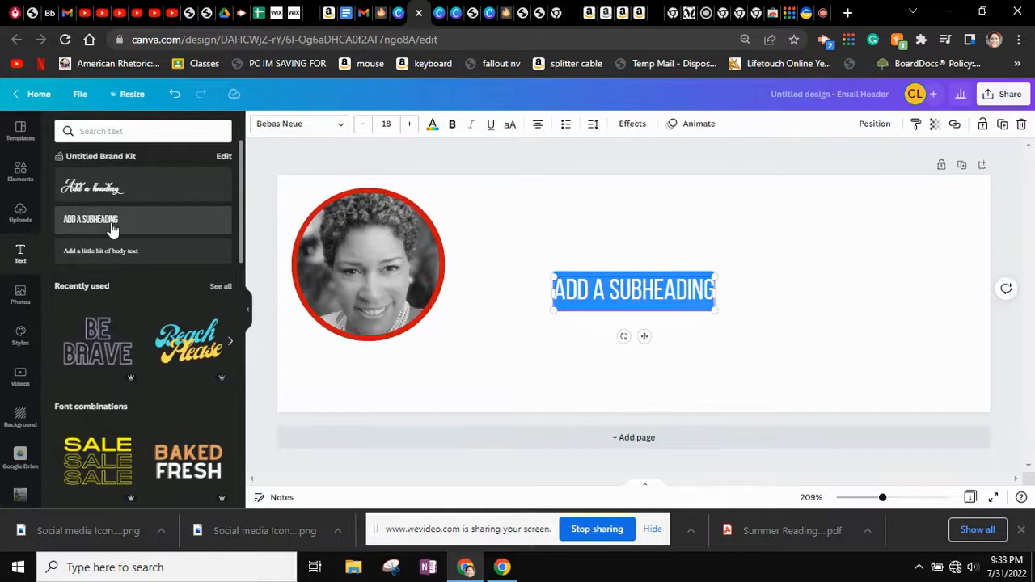
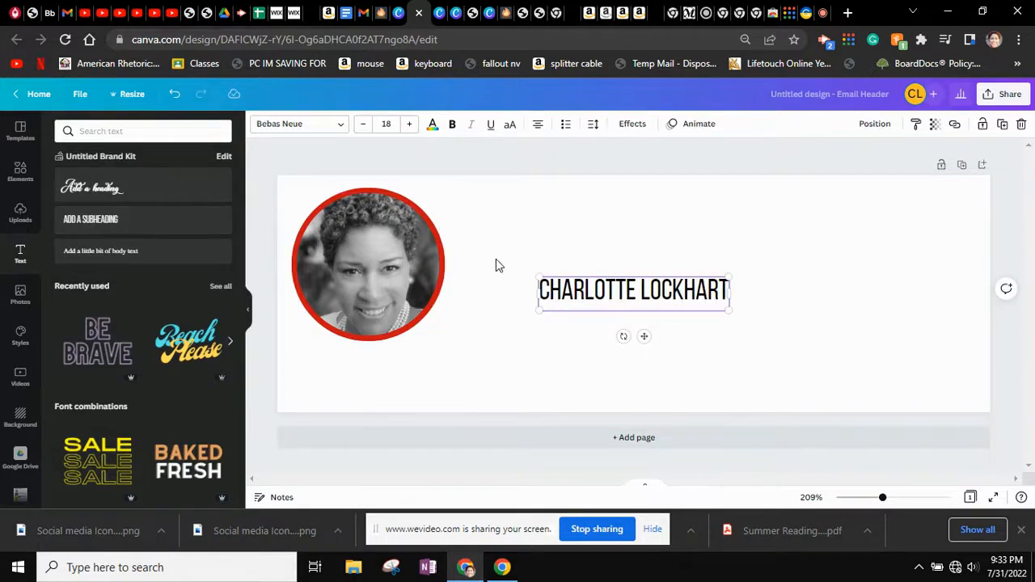
drag(730, 310, 887, 340)
drag(736, 274, 655, 199)
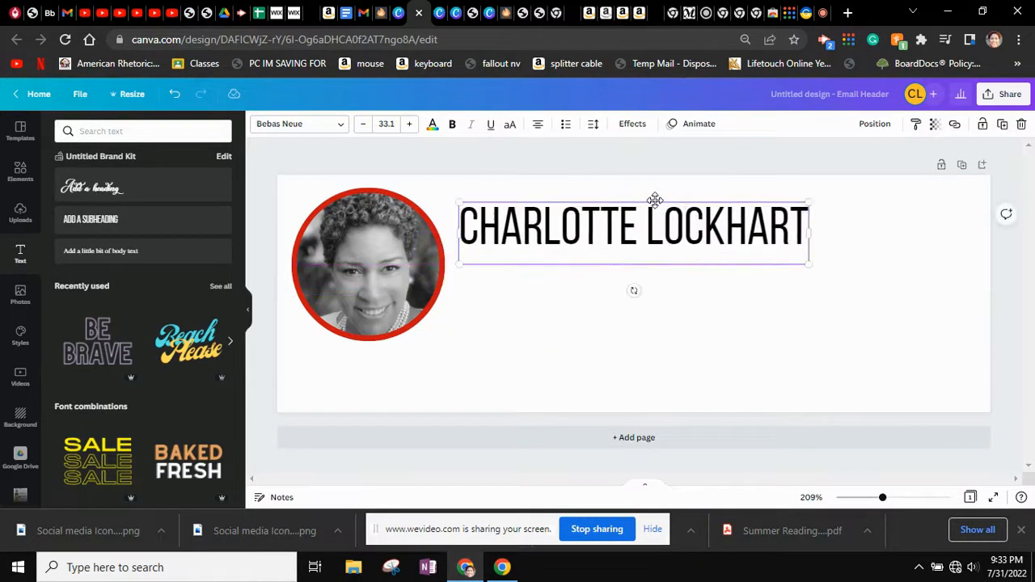
Set the name in the Angelina script font, enlarge it slightly and nudge it lower
click(307, 126)
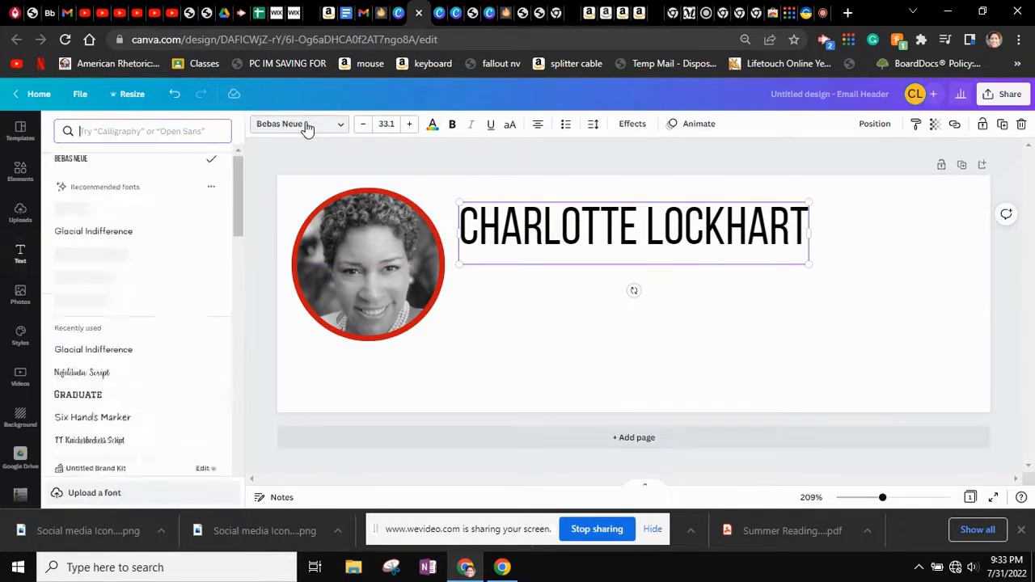
scroll(80, 290, down, 2)
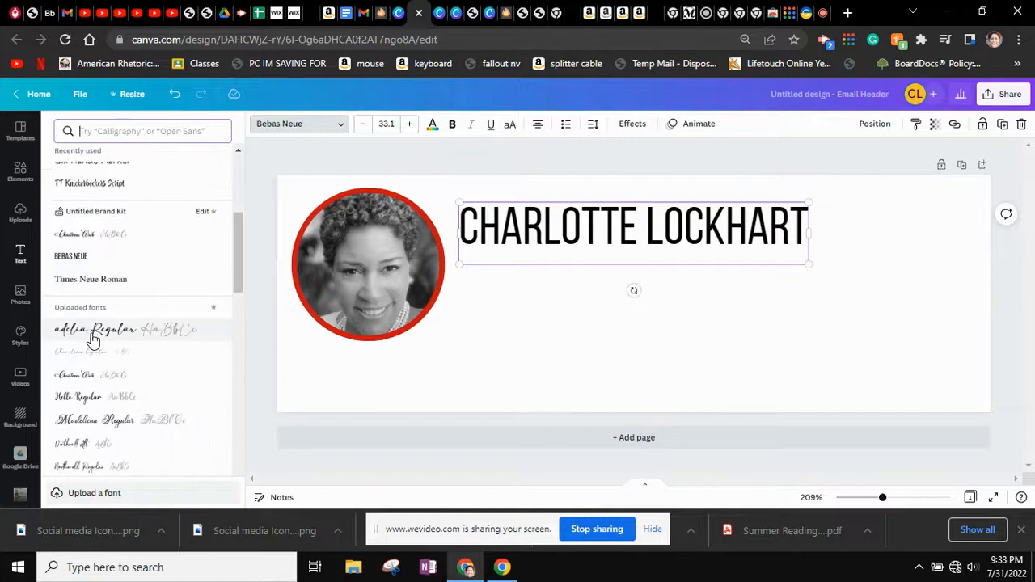
click(93, 333)
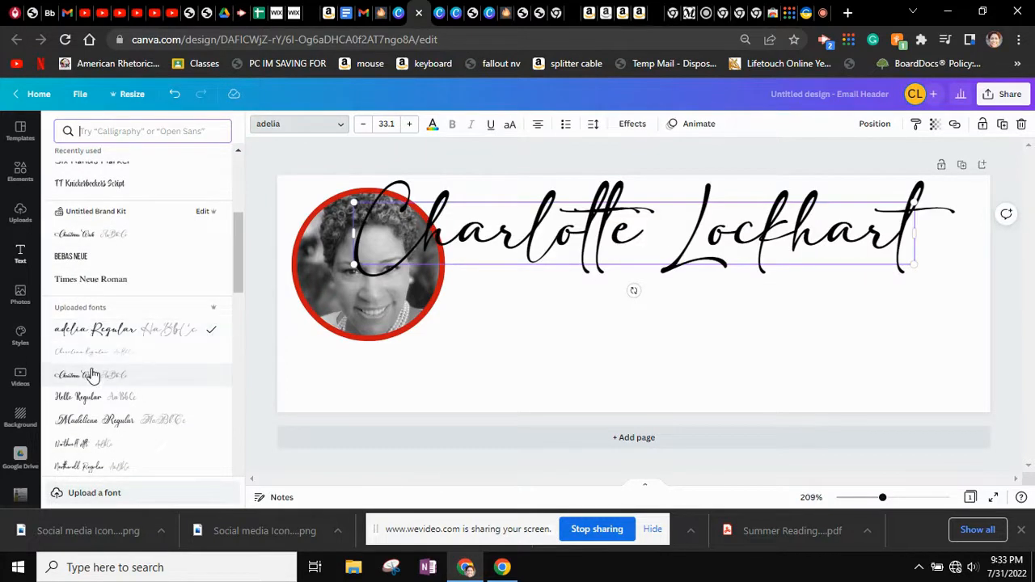
click(87, 358)
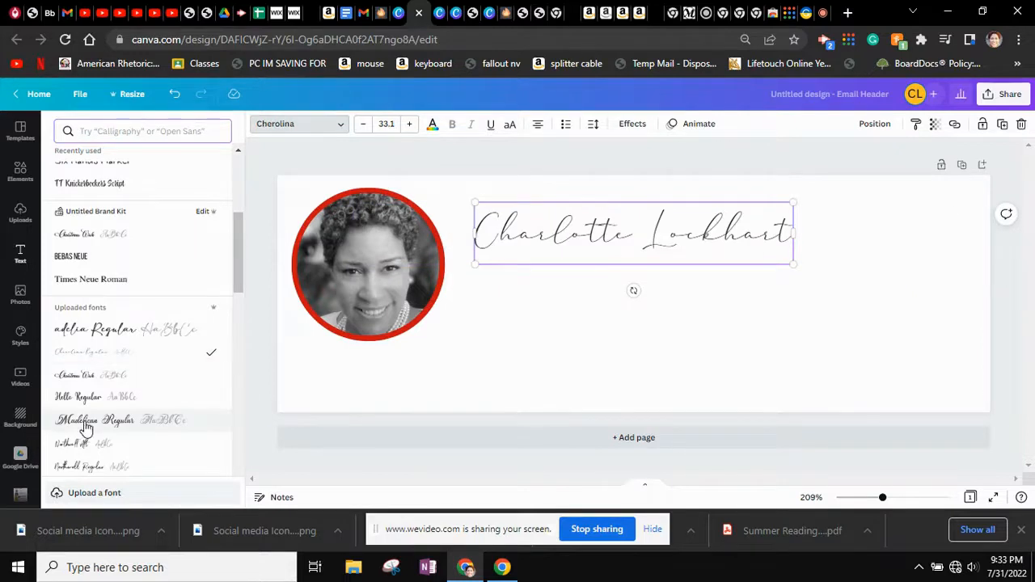
scroll(85, 422, down, 3)
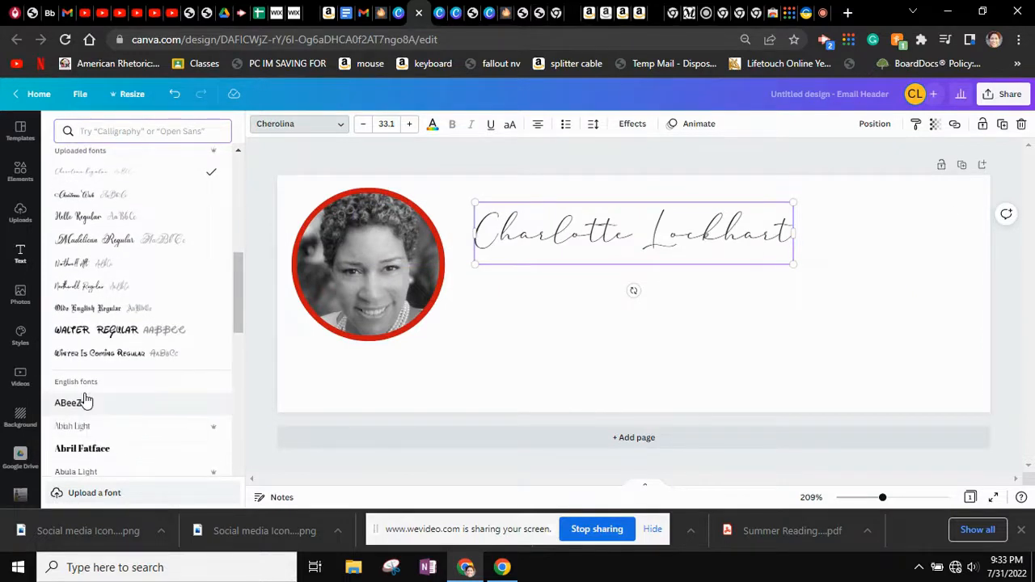
scroll(86, 405, down, 2)
scroll(86, 400, down, 11)
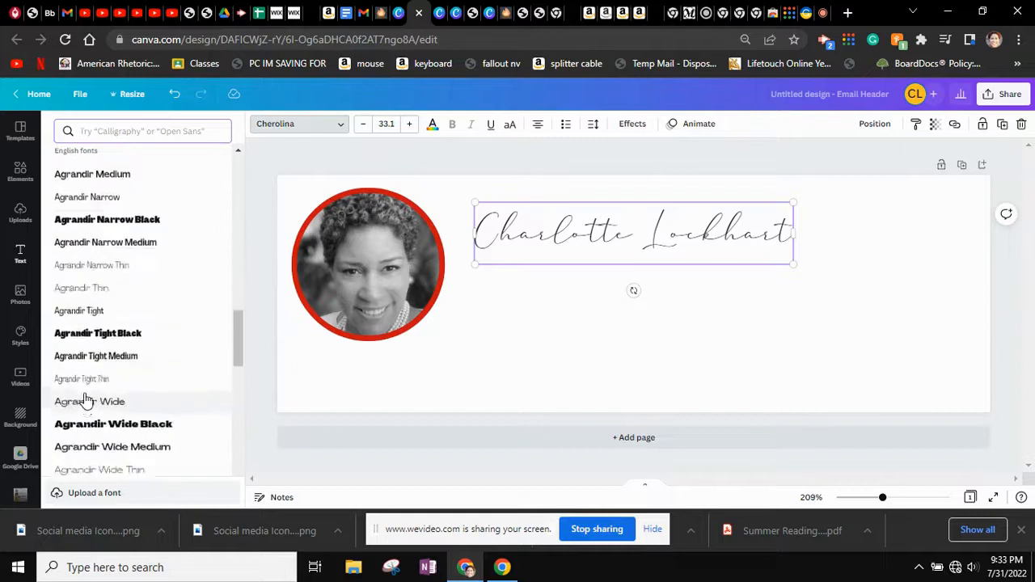
scroll(86, 400, down, 12)
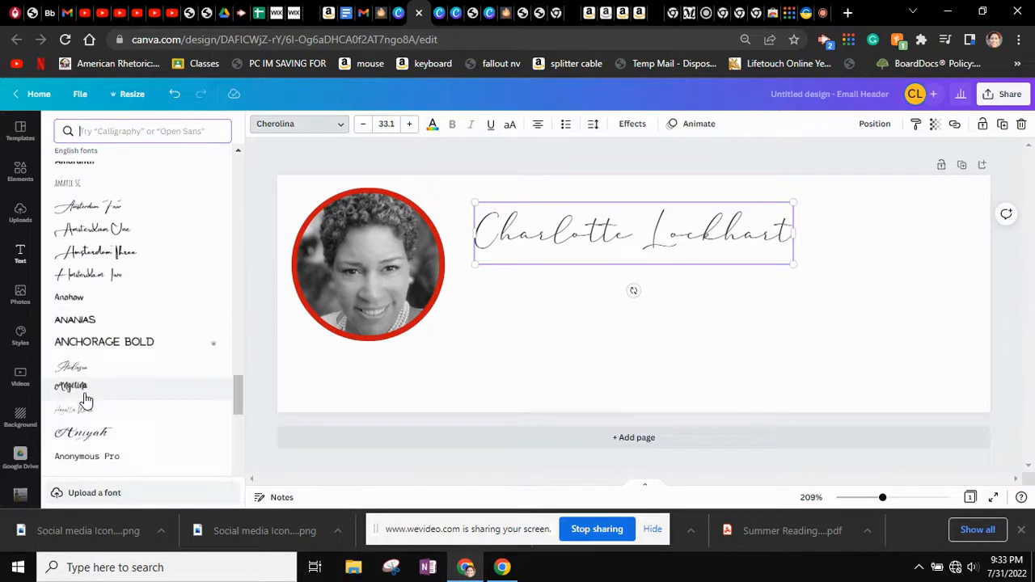
right_click(85, 390)
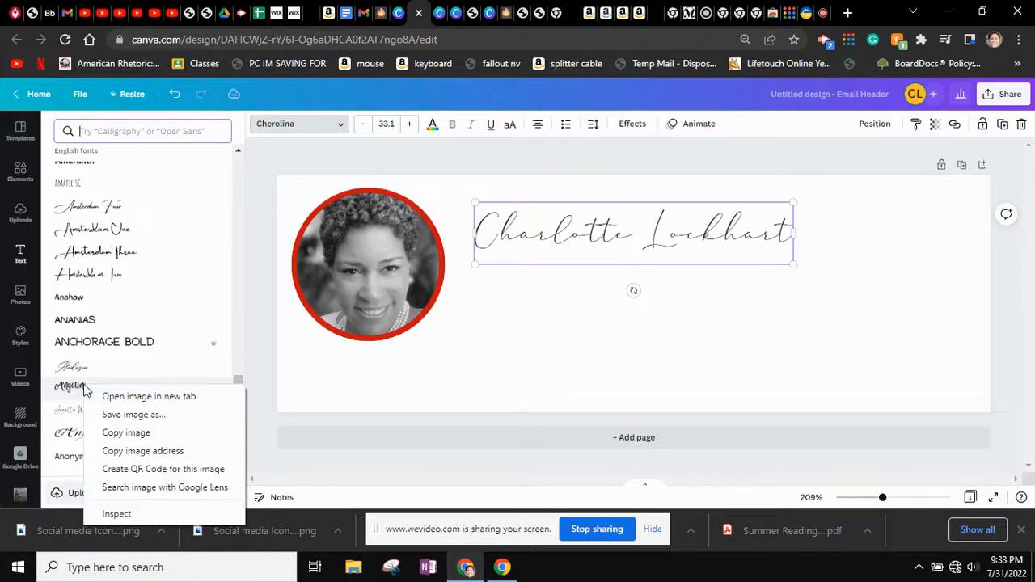
click(82, 388)
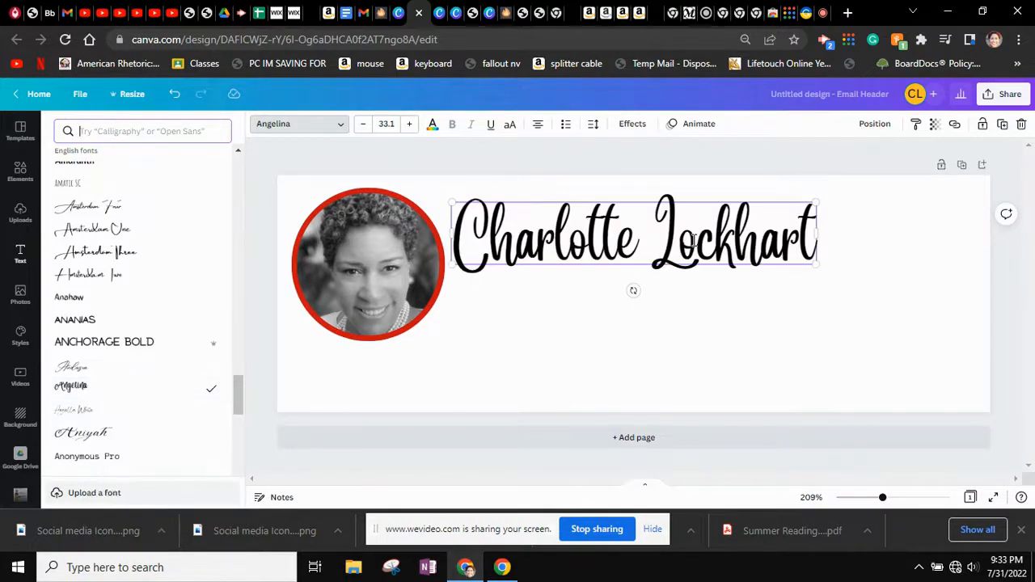
drag(818, 265, 853, 267)
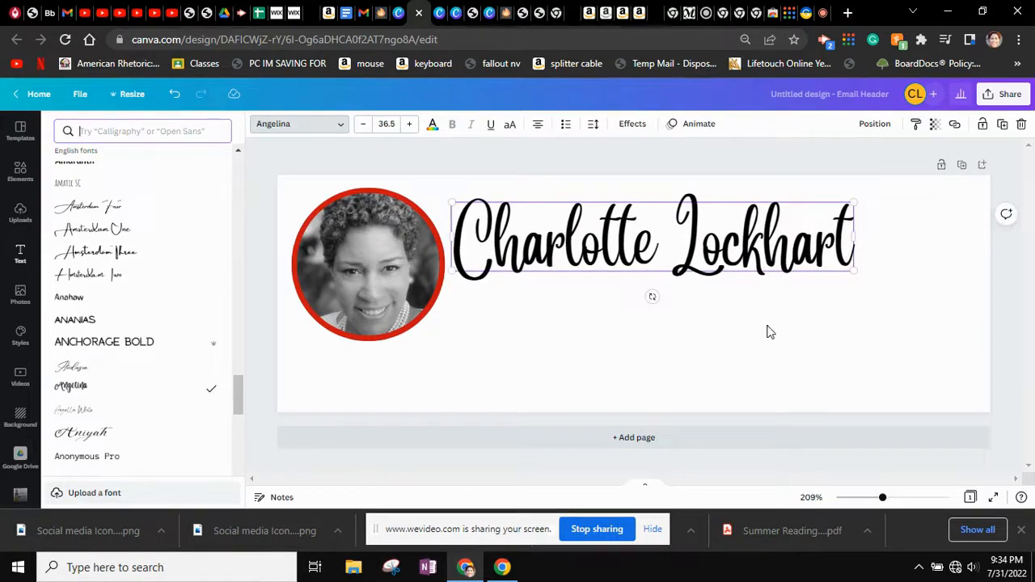
click(674, 315)
drag(594, 243, 593, 253)
Add a 'MEDIA SPECIALIST' subheading under the start of the name and enlarge it
click(644, 358)
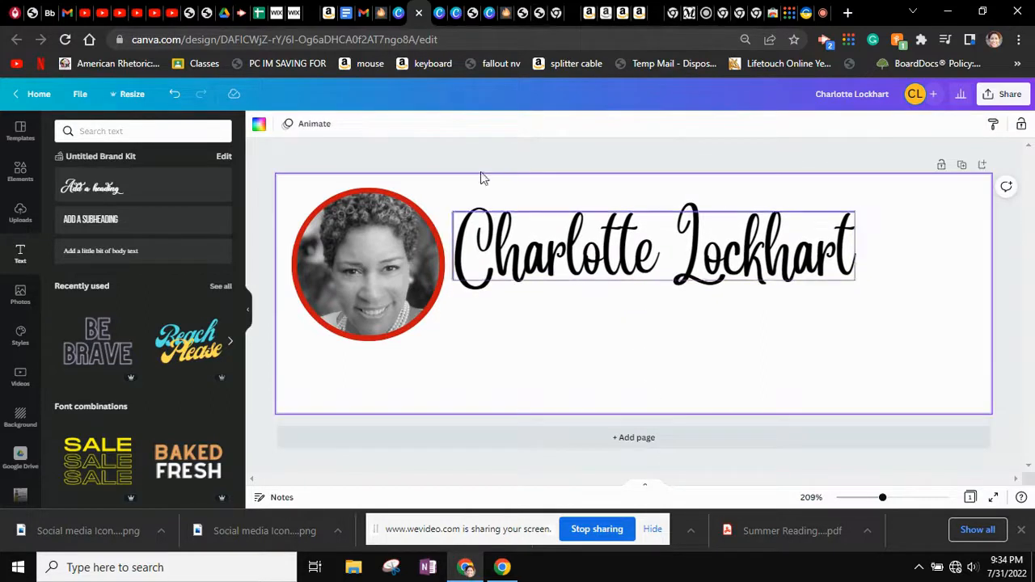
click(110, 220)
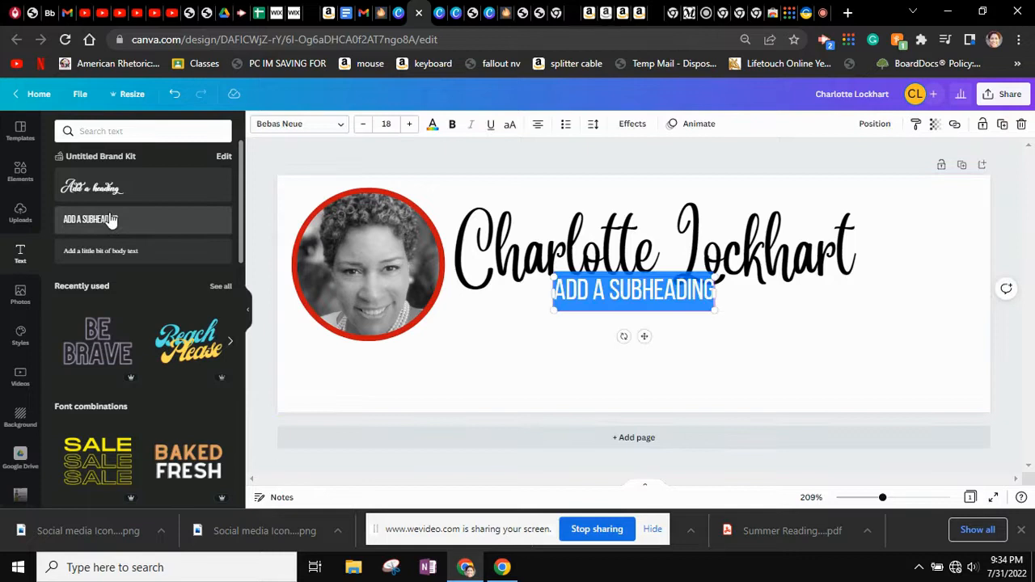
text(MEDIAP)
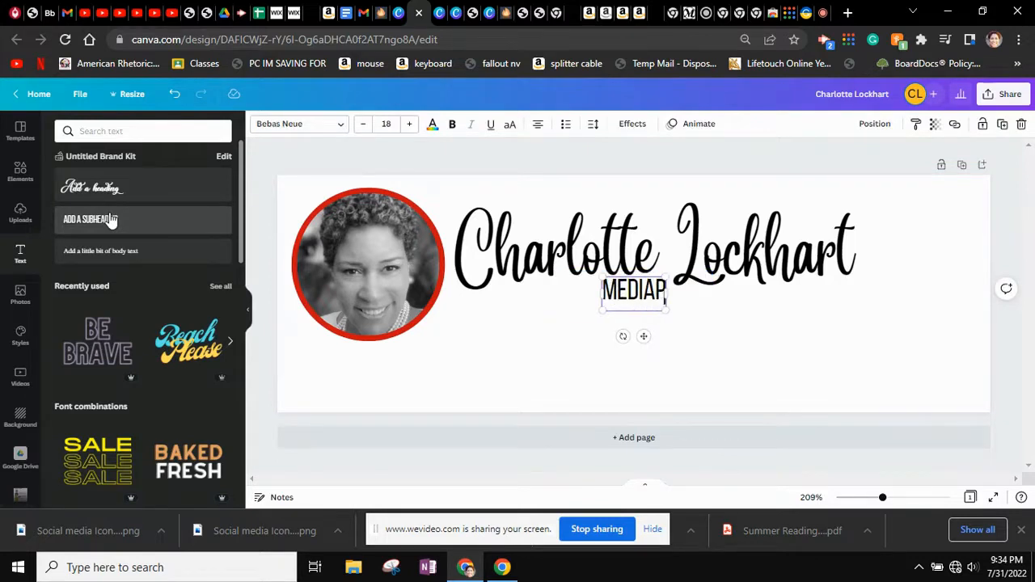
key(BackSpace)
text(SPECIALIST)
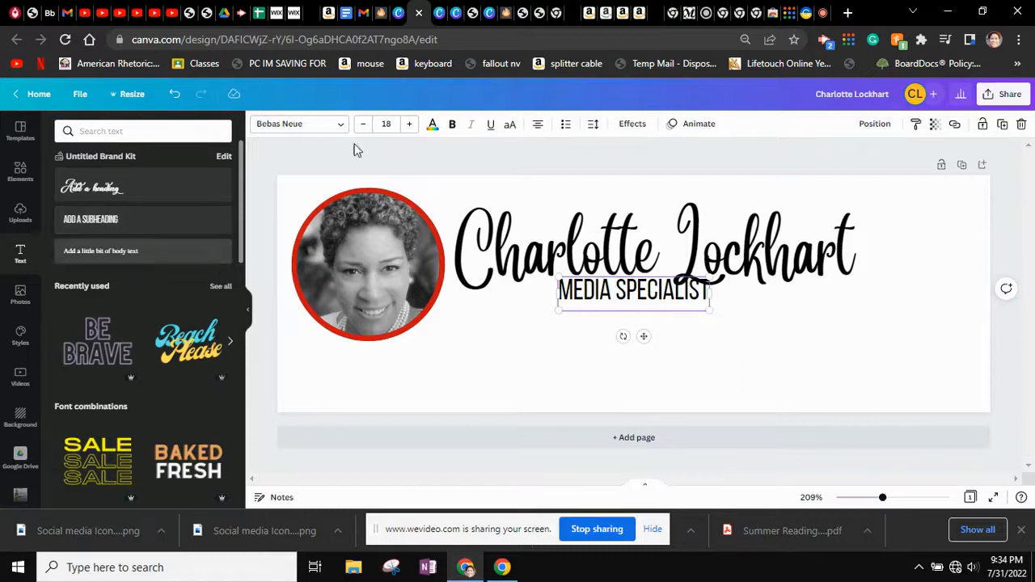
drag(631, 283, 531, 299)
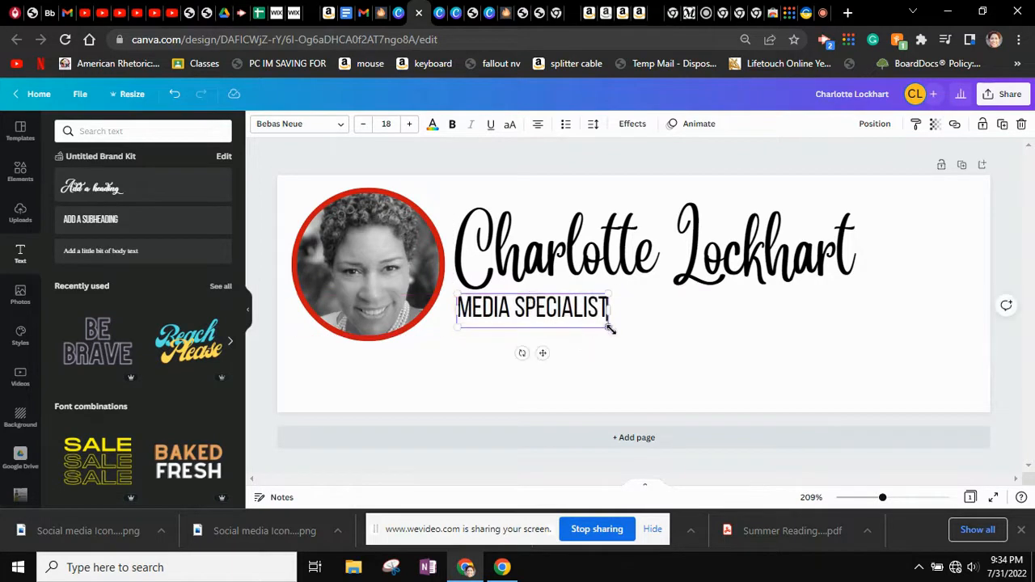
drag(616, 324, 739, 355)
Shrink the name heading a little and size MEDIA SPECIALIST to about 25 pt, aligned with the portrait
click(789, 223)
drag(854, 278, 791, 270)
drag(611, 324, 608, 304)
drag(736, 341, 669, 338)
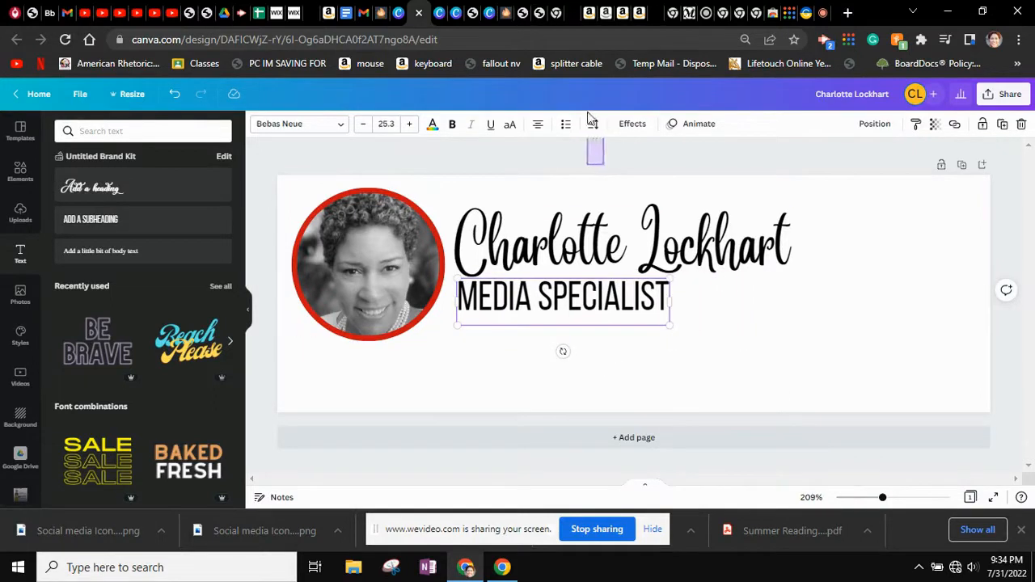
key(Escape)
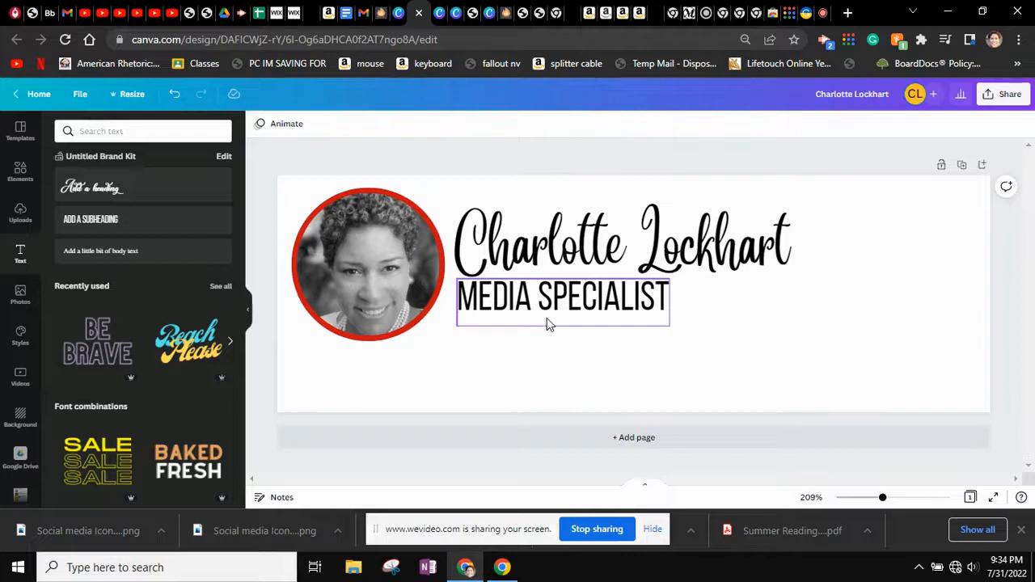
Widen MEDIA SPECIALIST's letter spacing to 184 and align it under the name
click(555, 305)
click(593, 124)
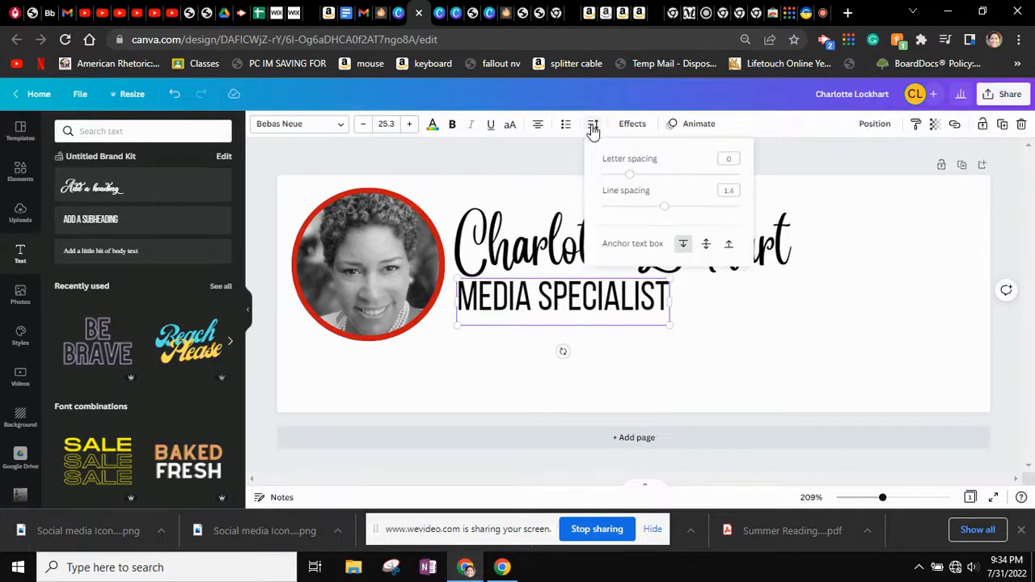
drag(630, 178, 655, 175)
drag(492, 319, 531, 287)
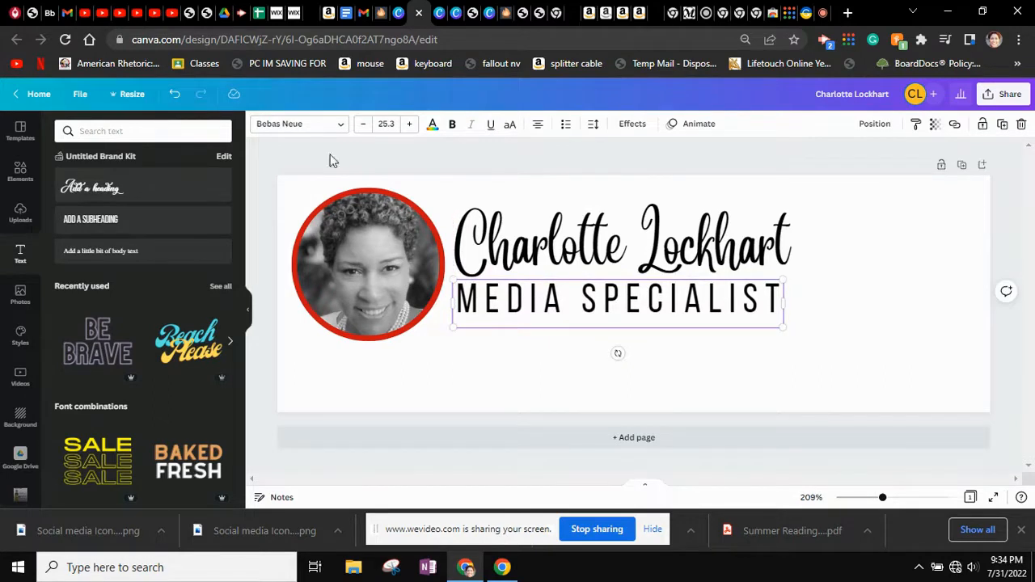
Turn MEDIA SPECIALIST red using the document swatch and nudge it slightly right
click(432, 125)
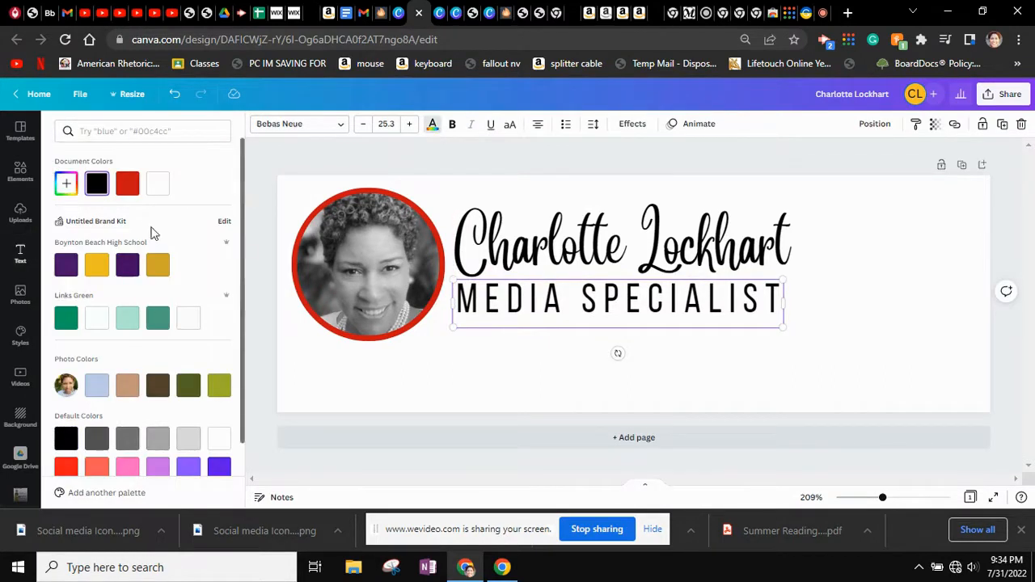
click(129, 189)
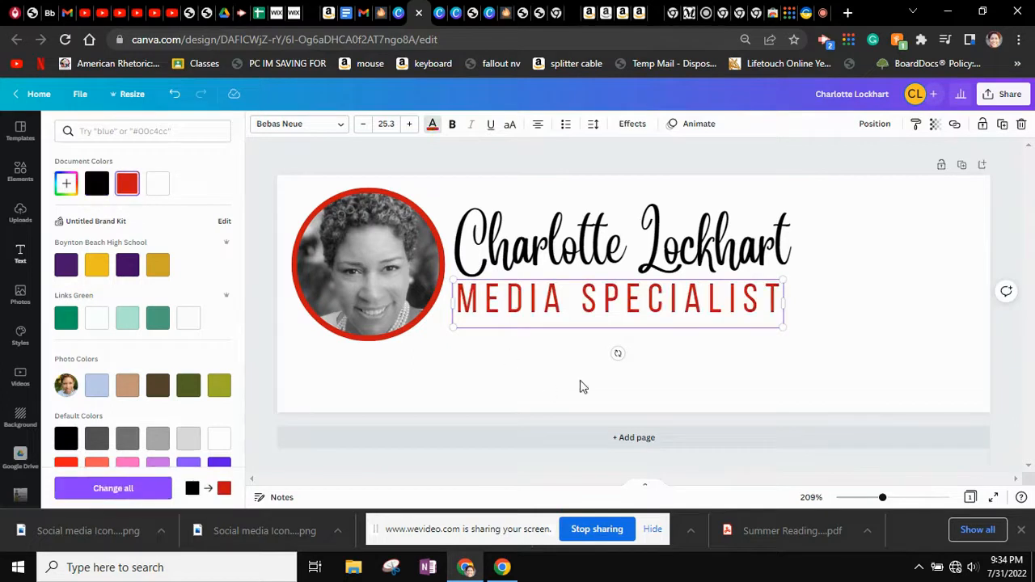
click(851, 379)
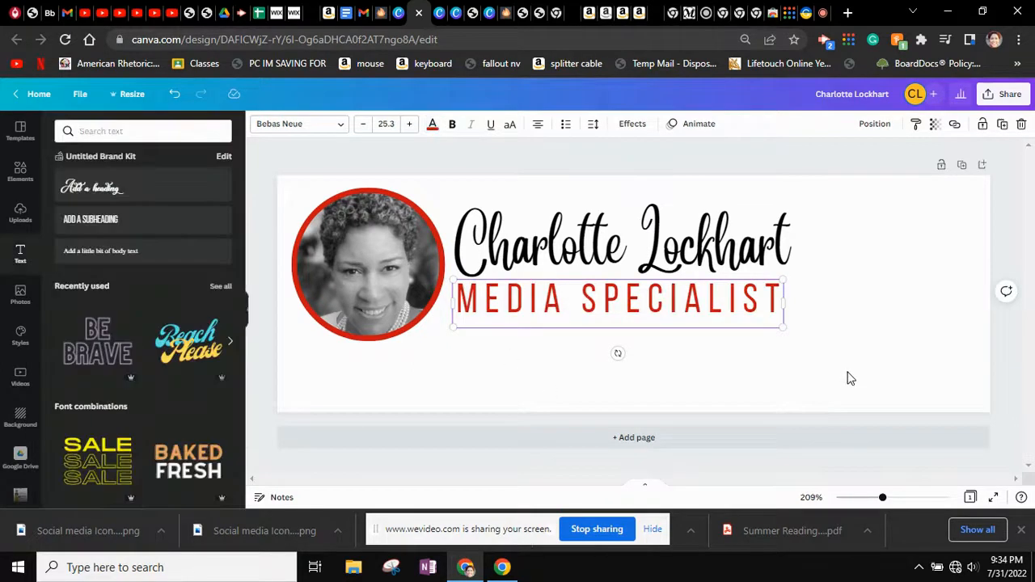
click(611, 310)
drag(610, 310, 614, 303)
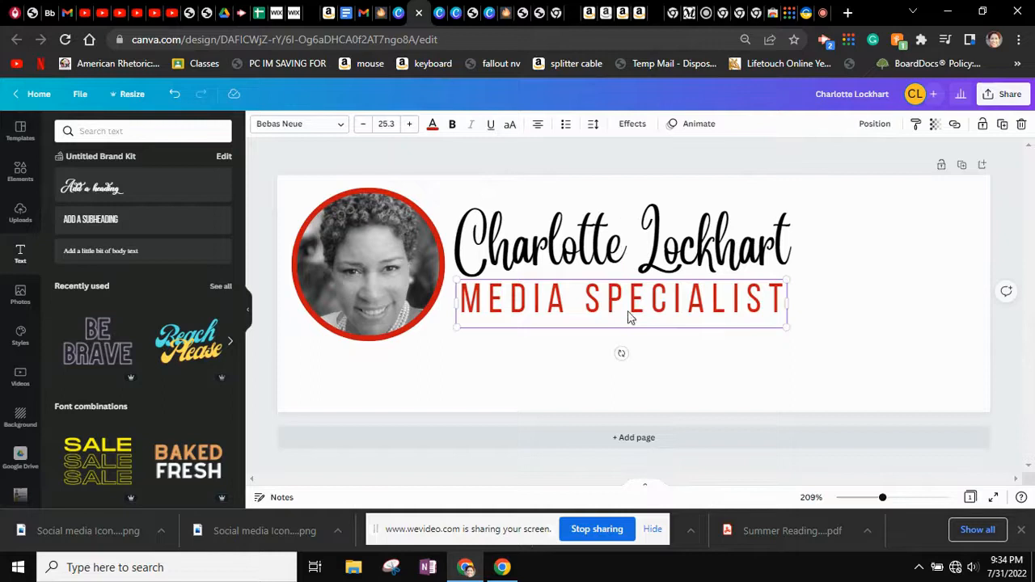
click(826, 366)
Match MEDIA SPECIALIST to the ring's #C81313 red by eyedropping the photo border
click(662, 298)
click(432, 125)
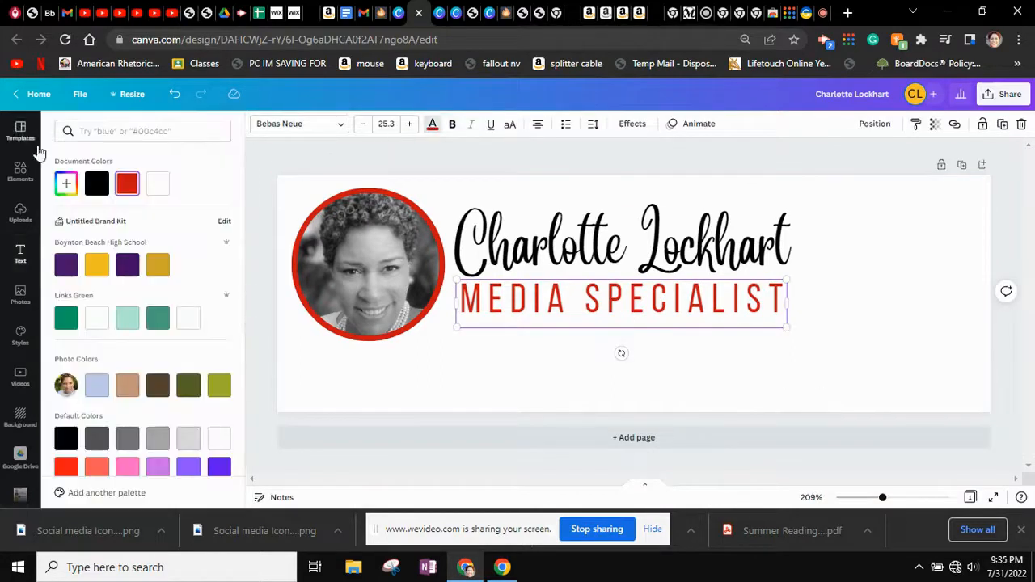
click(68, 192)
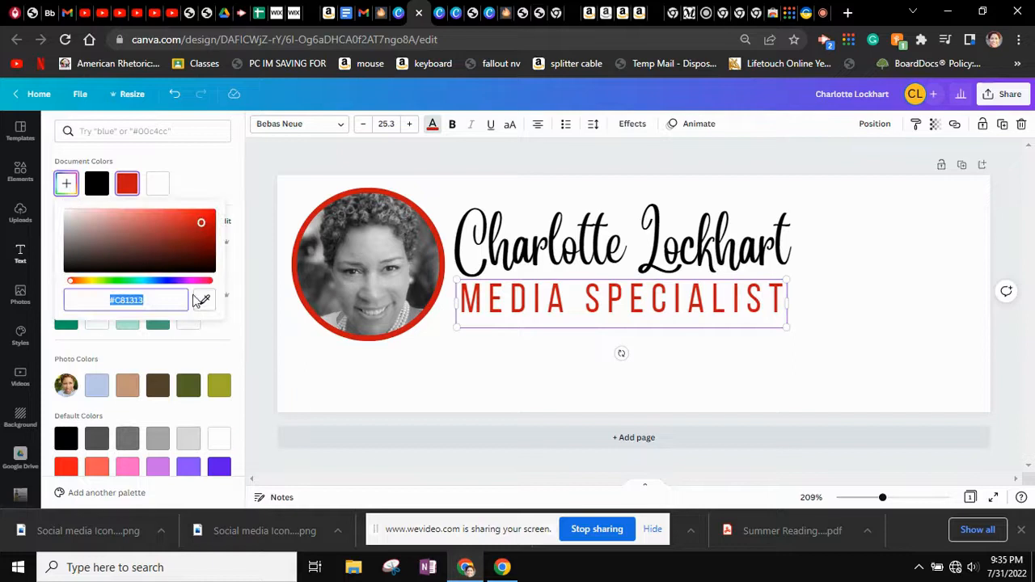
click(196, 300)
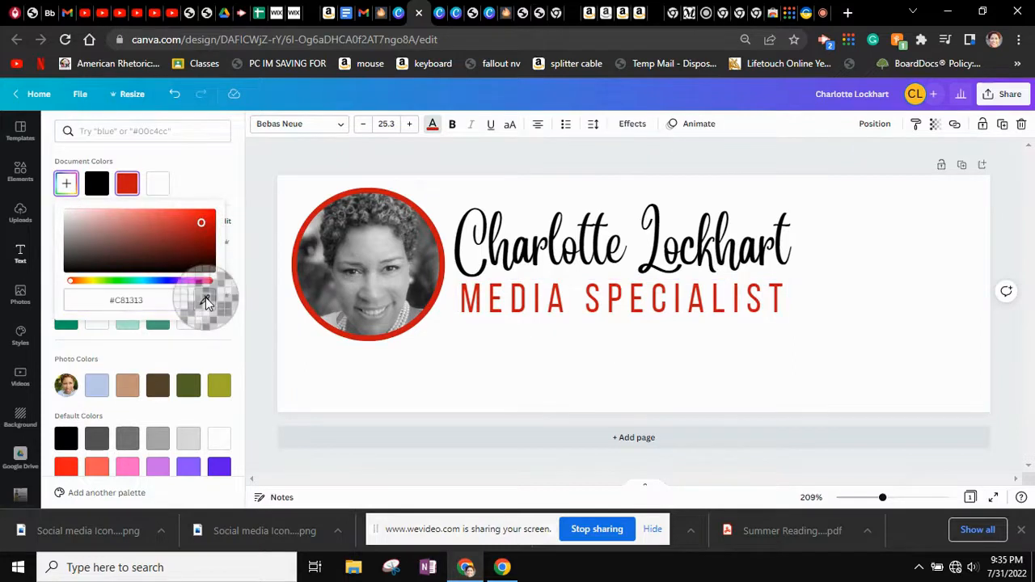
click(440, 272)
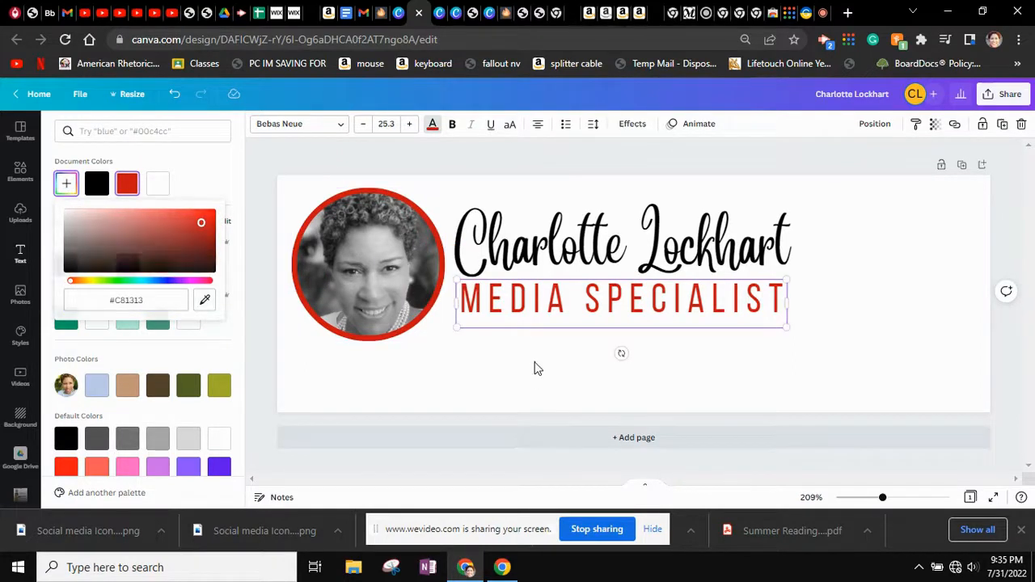
click(538, 368)
click(882, 317)
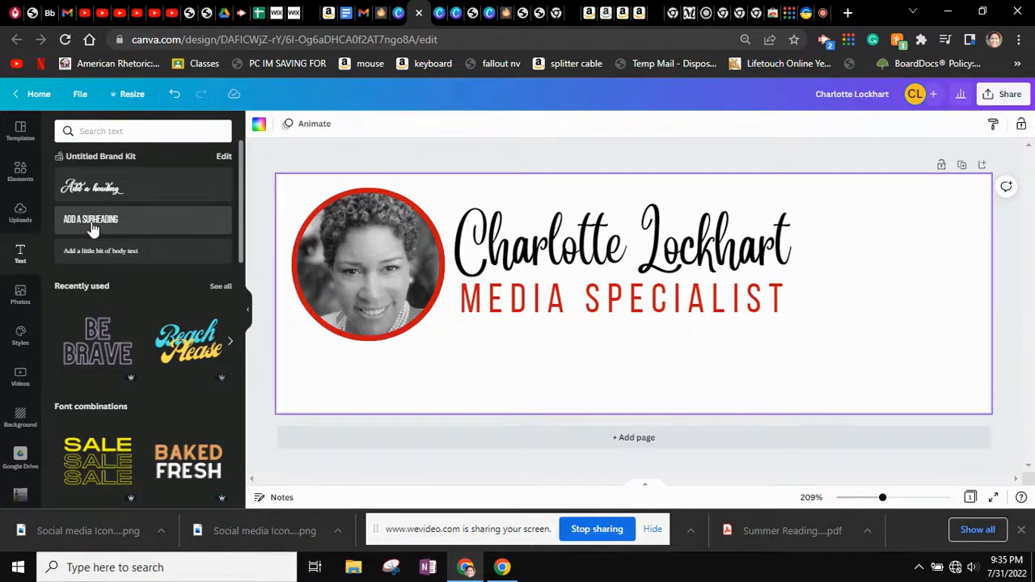
Add a subheading with the street address, correct the ZIP's last digit, and place it below MEDIA SPECIALIST
click(107, 221)
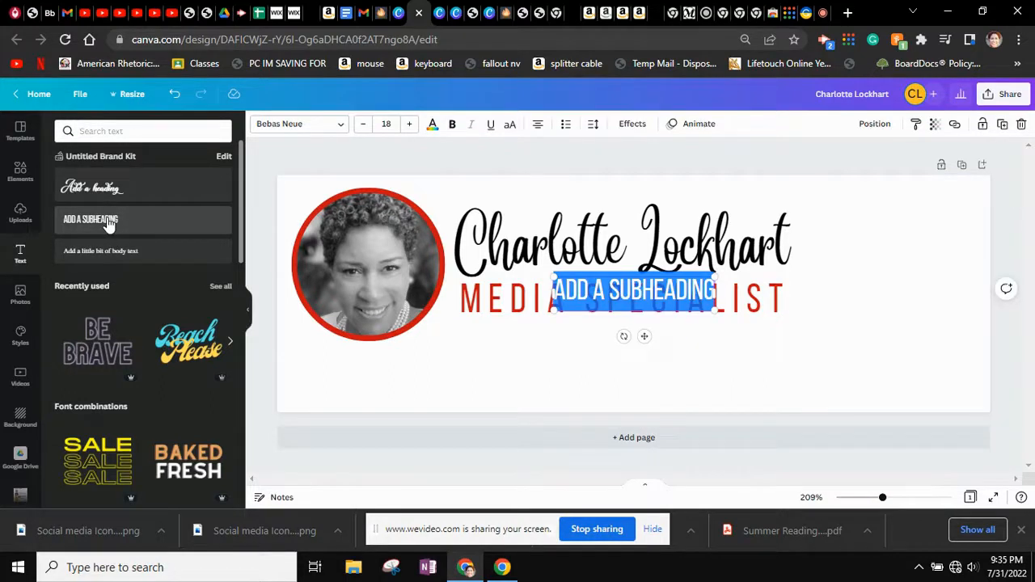
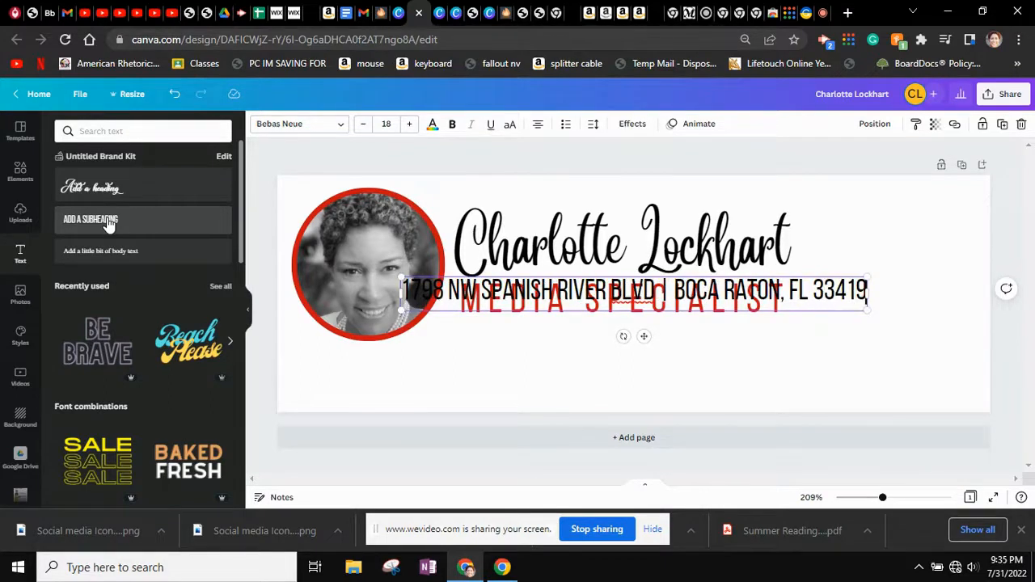
key(BackSpace)
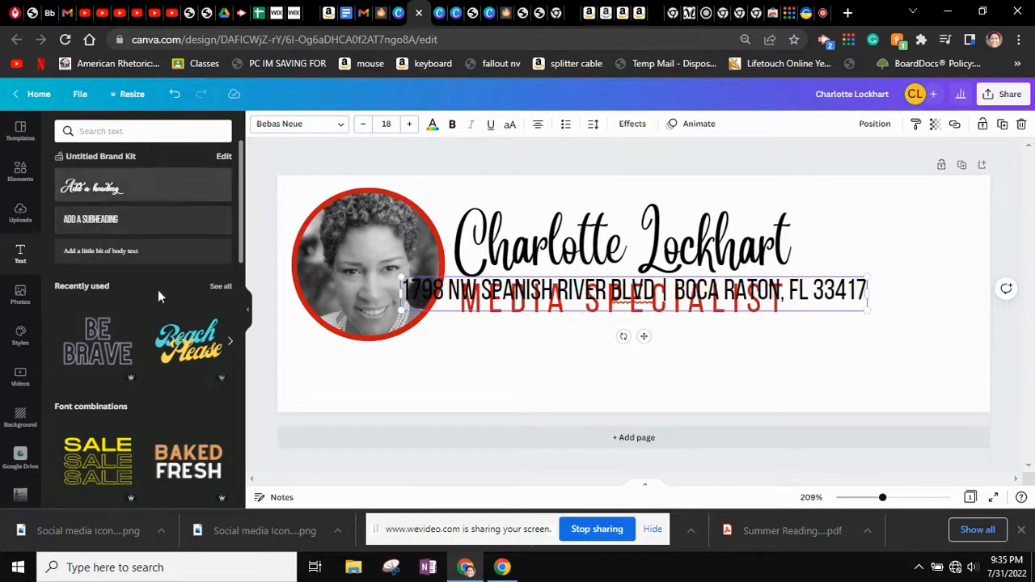
click(564, 271)
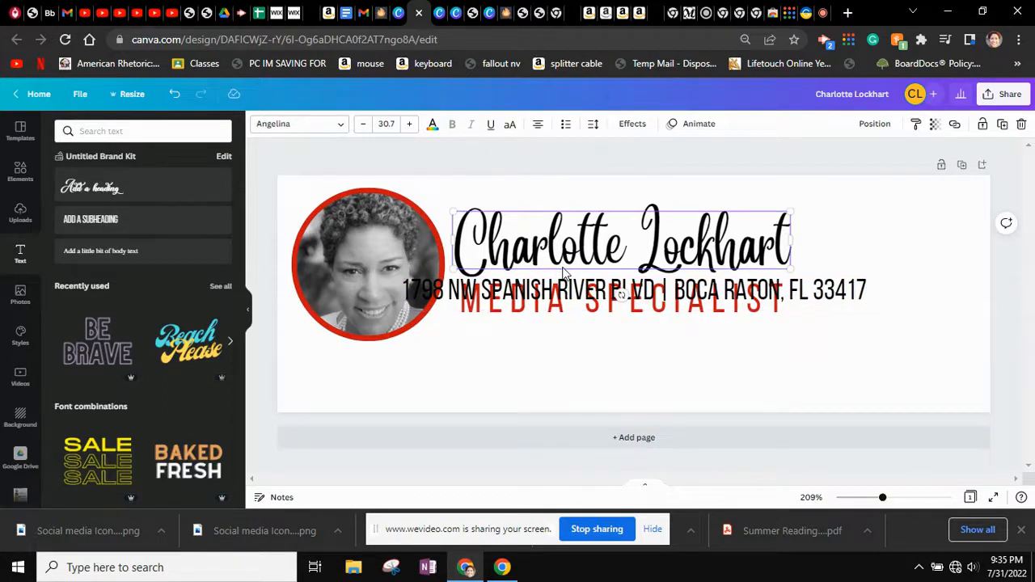
drag(564, 280, 623, 333)
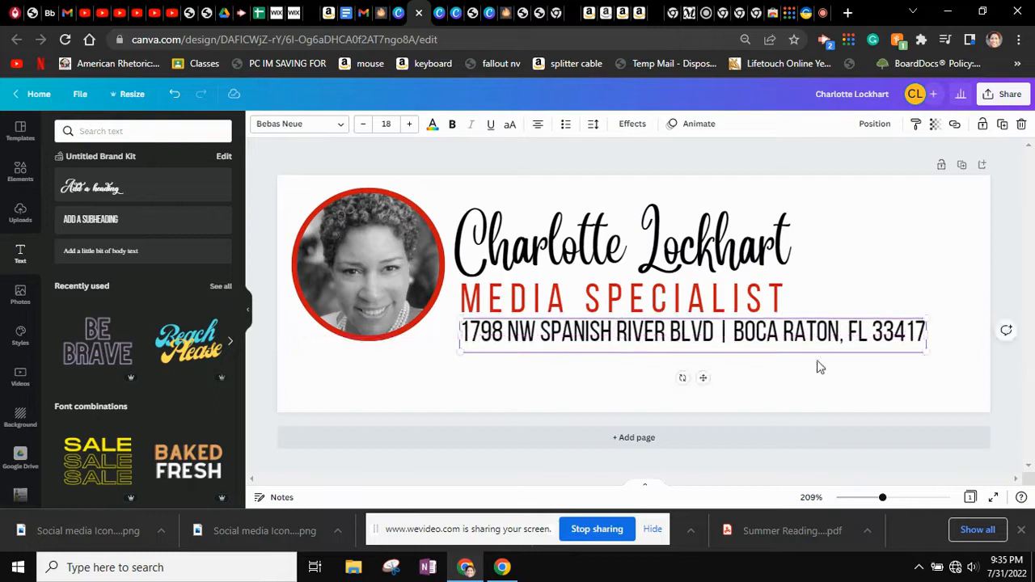
Shrink the address line to fit under the title and place a copy just below it
drag(925, 352, 789, 381)
click(905, 367)
click(633, 328)
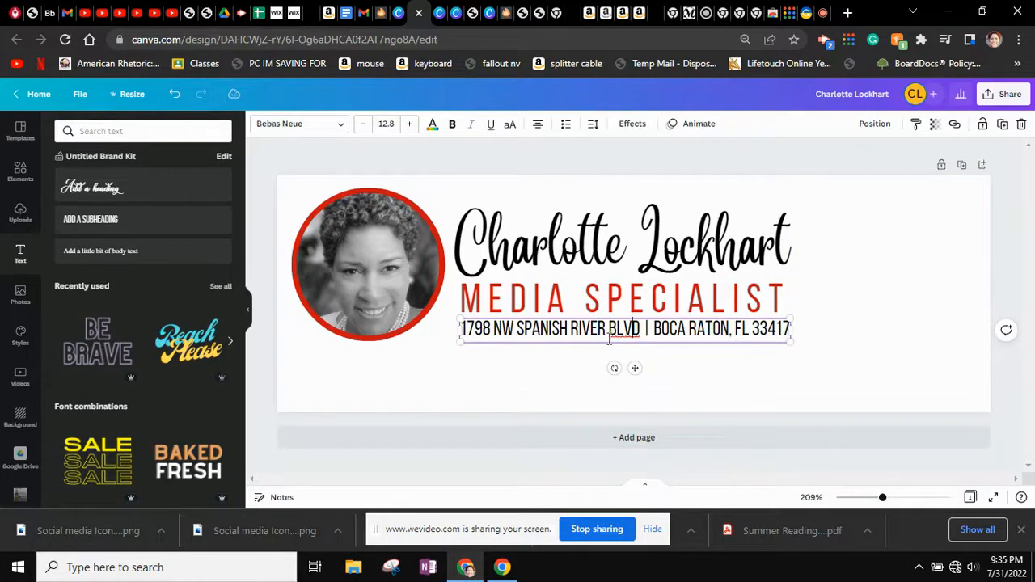
click(657, 395)
click(631, 340)
click(1002, 124)
drag(604, 363, 581, 363)
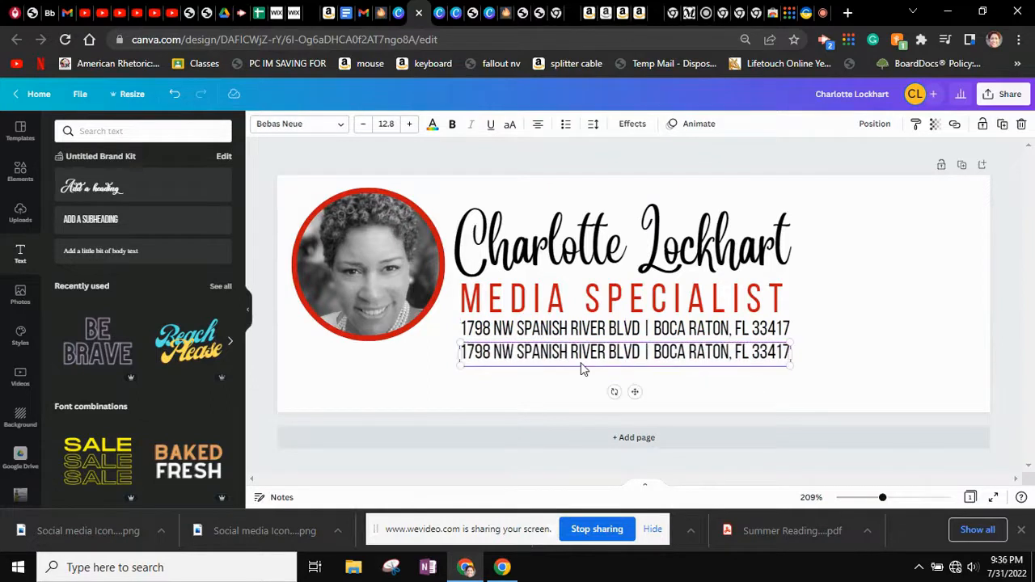
Replace the copied line's text with the contact e-mail address and phone number
double_click(582, 362)
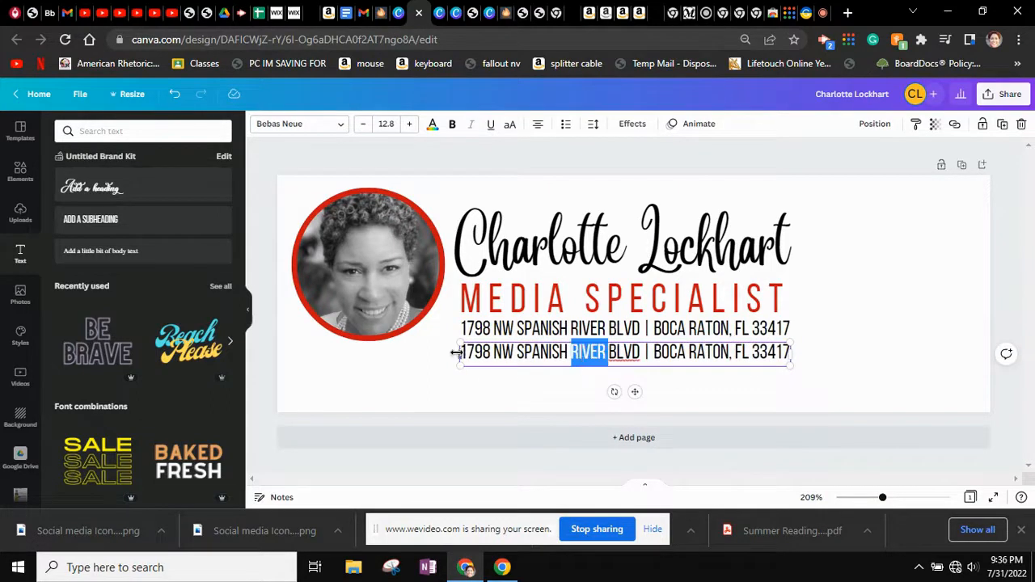
drag(465, 353, 809, 338)
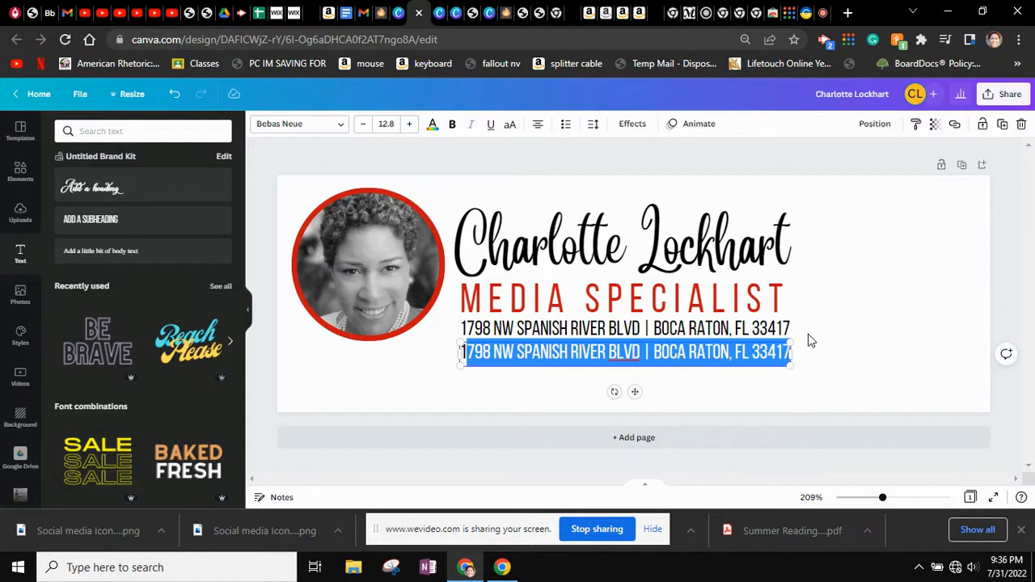
key(BackSpace)
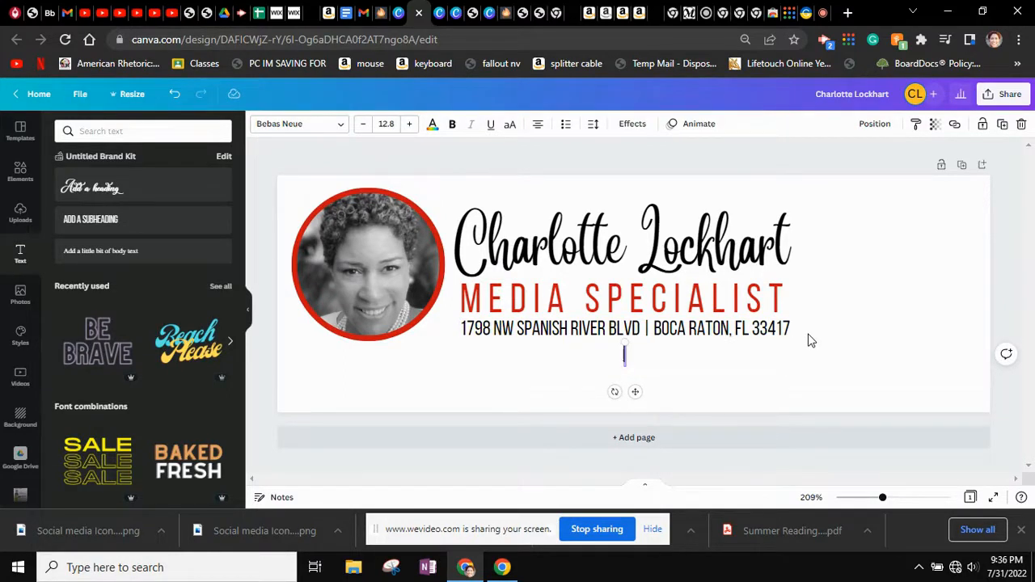
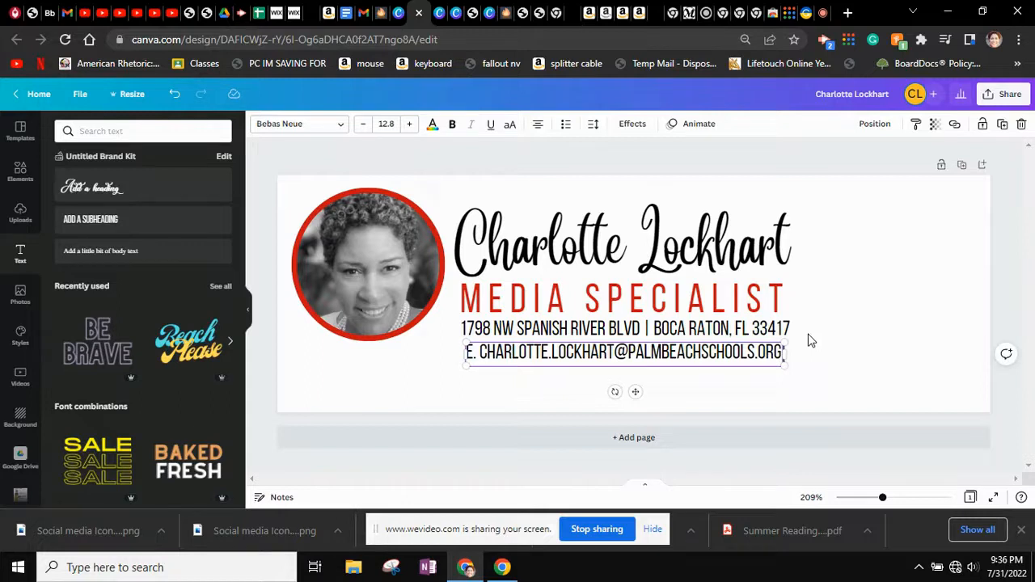
text( | P)
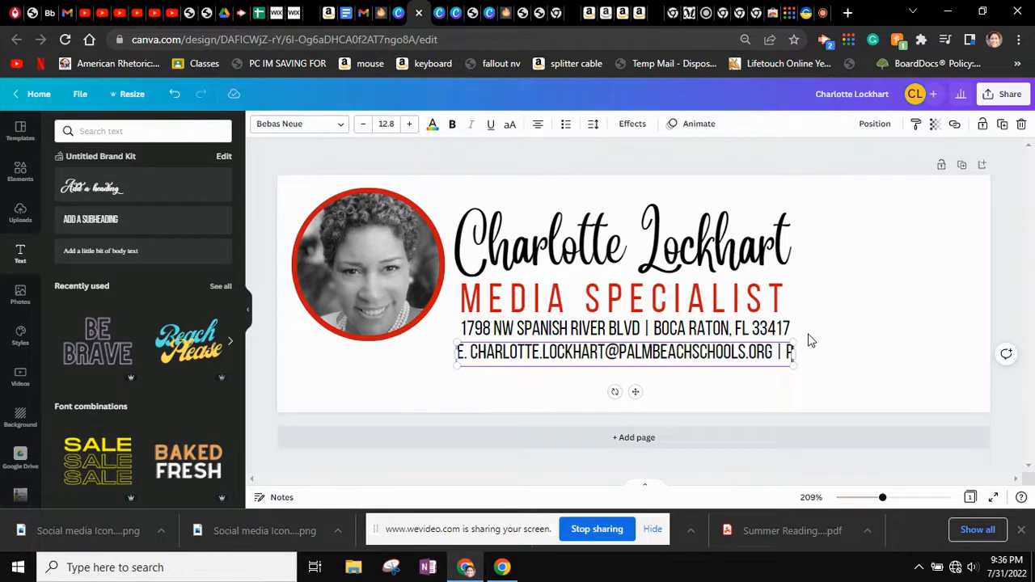
text(.)
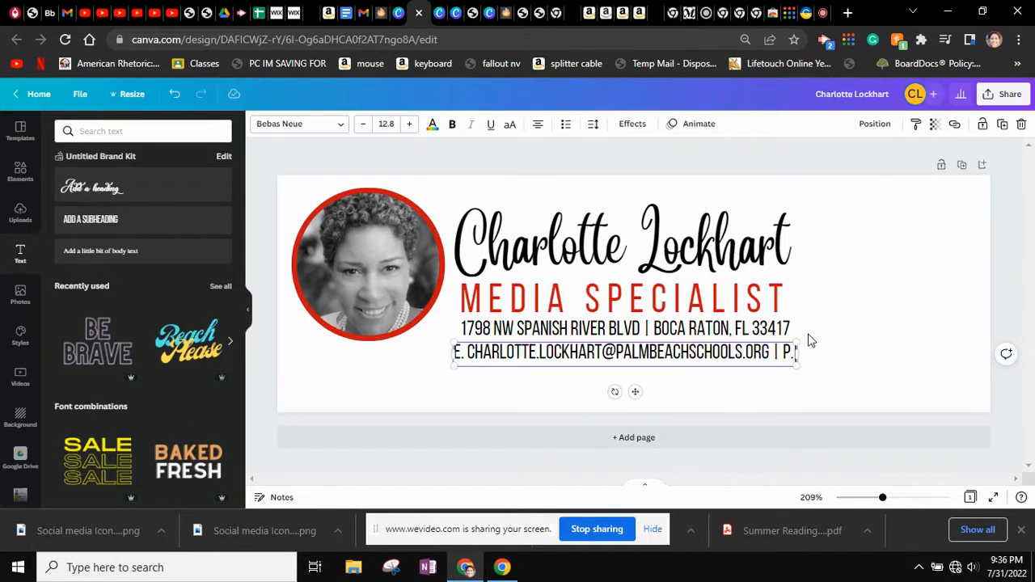
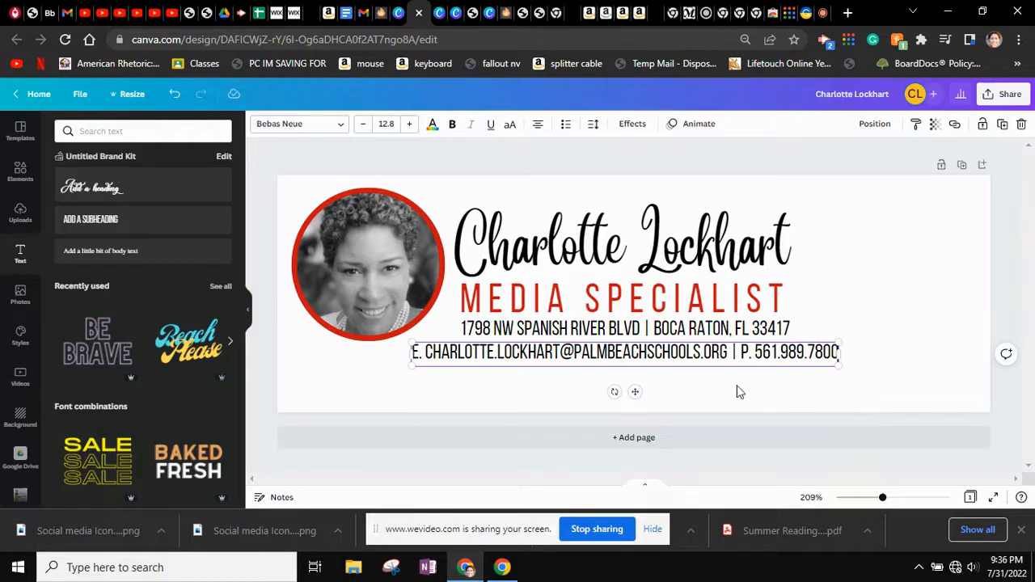
click(526, 370)
click(508, 357)
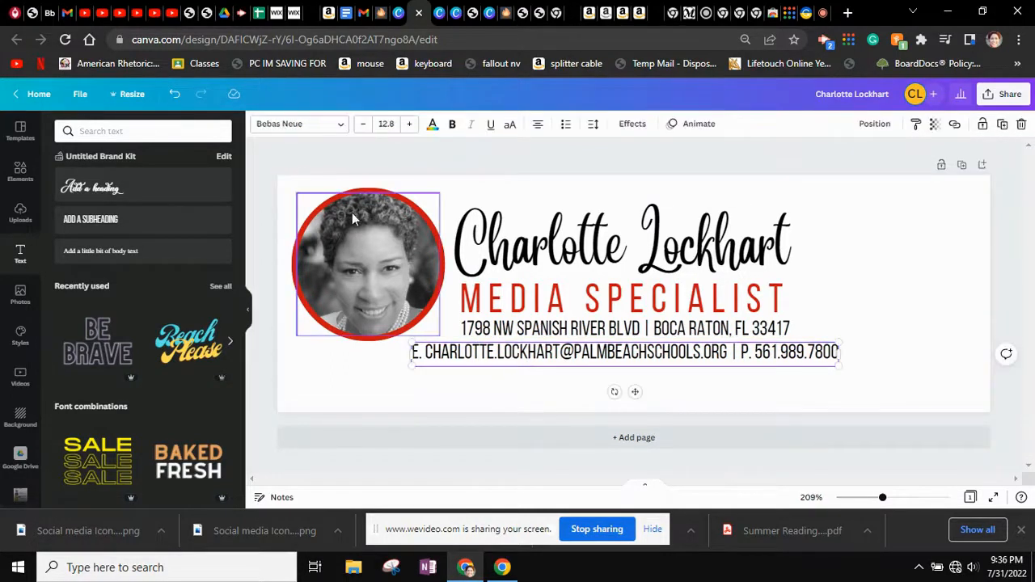
Set the contact line in Glacial Indifference, shrink it, and position it under the address
click(286, 127)
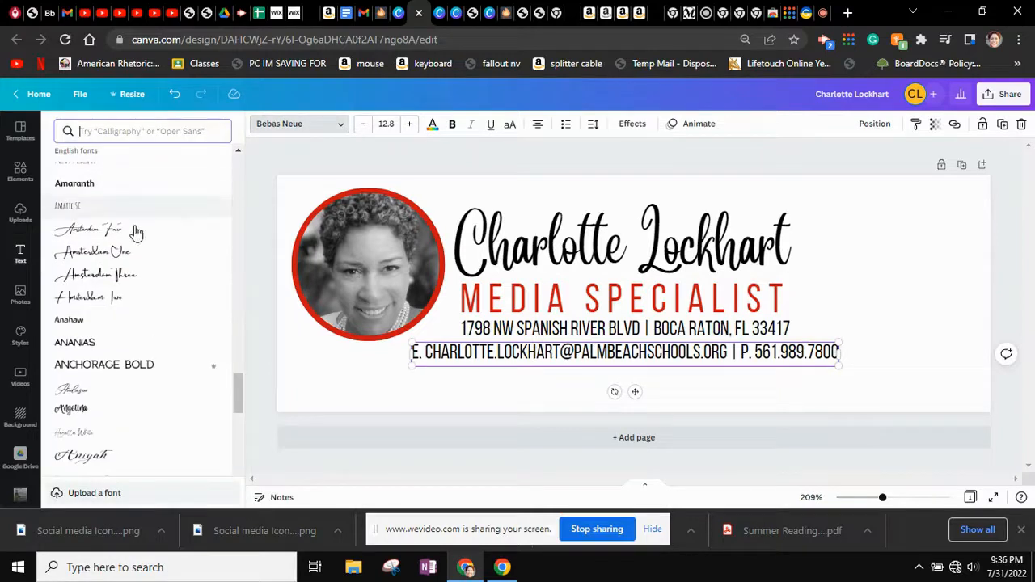
text(gla)
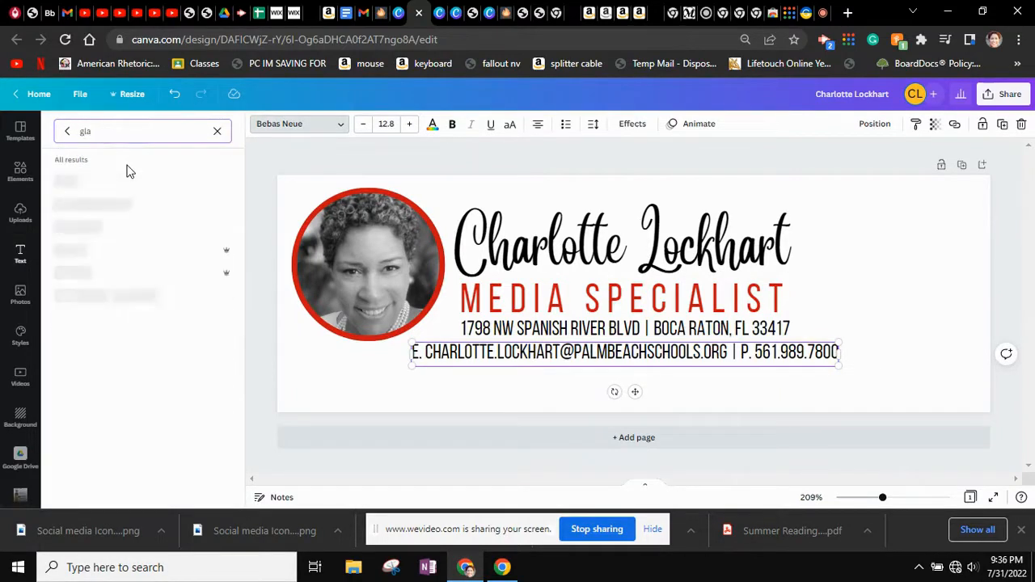
text(cier)
key(BackSpace)
key(BackSpace)
key(BackSpace)
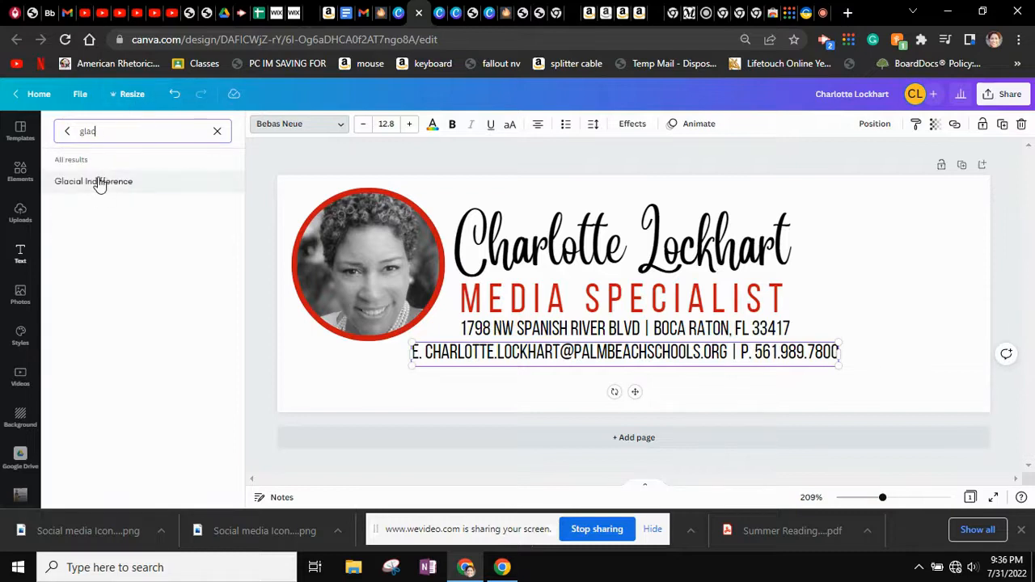
click(99, 185)
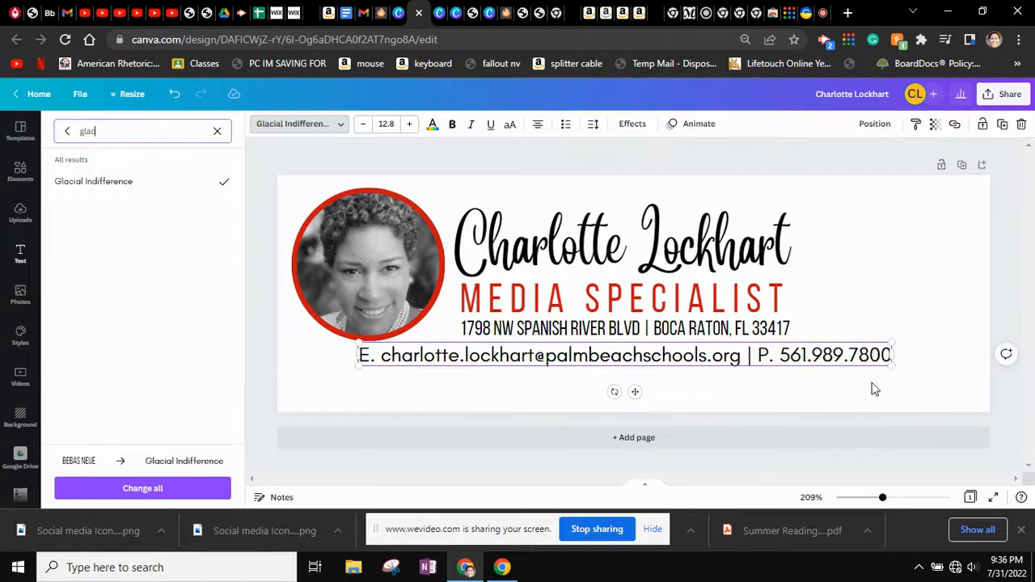
drag(892, 366, 714, 364)
drag(510, 358, 614, 352)
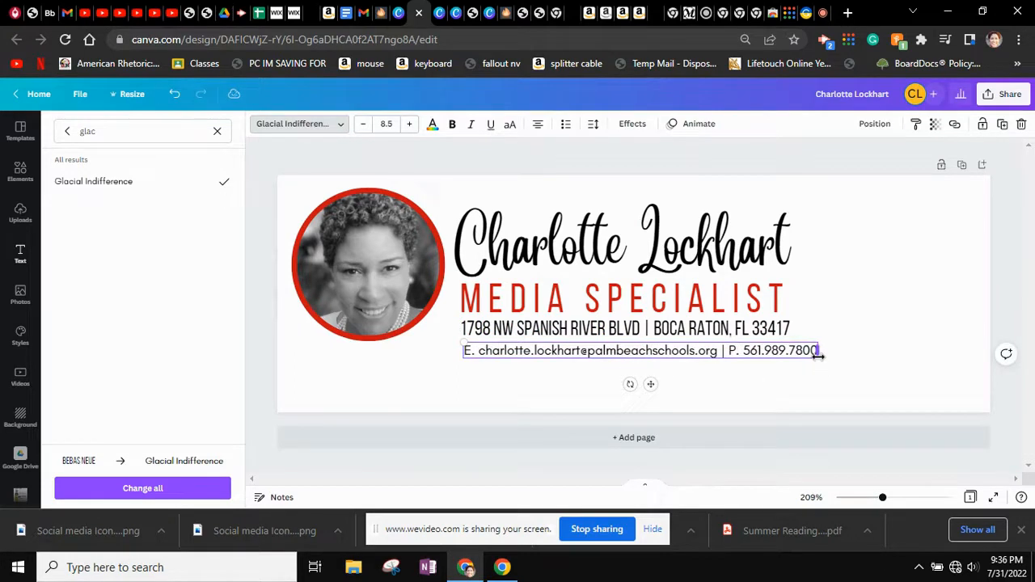
Apply Glacial Indifference to the address line and align it with the contact line
click(752, 332)
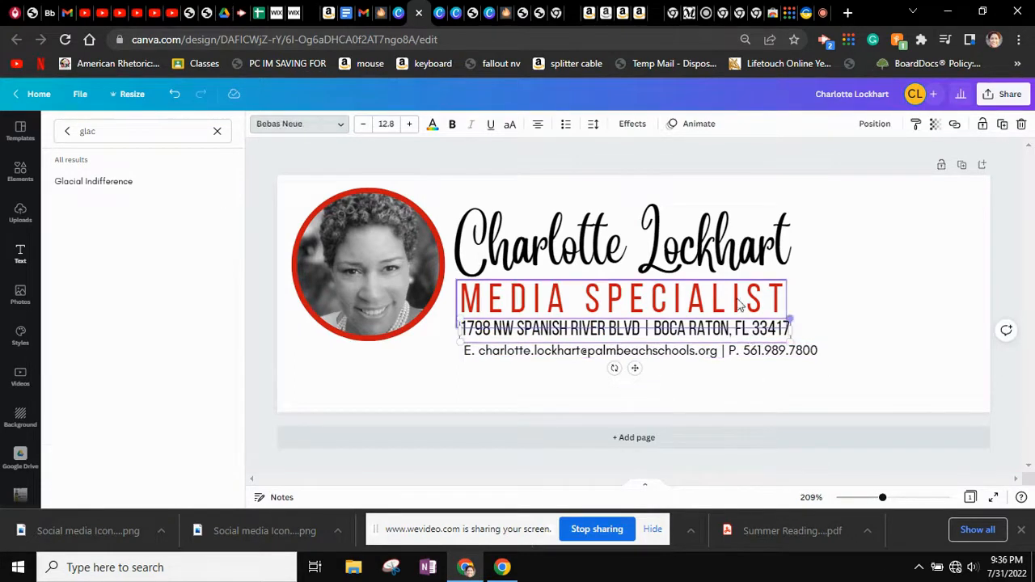
click(67, 183)
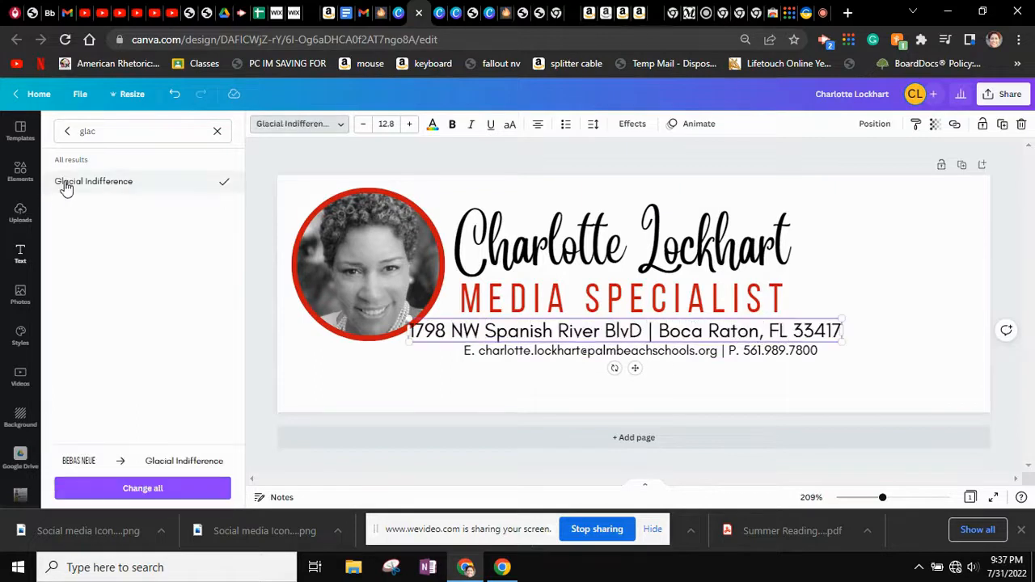
drag(431, 338, 481, 331)
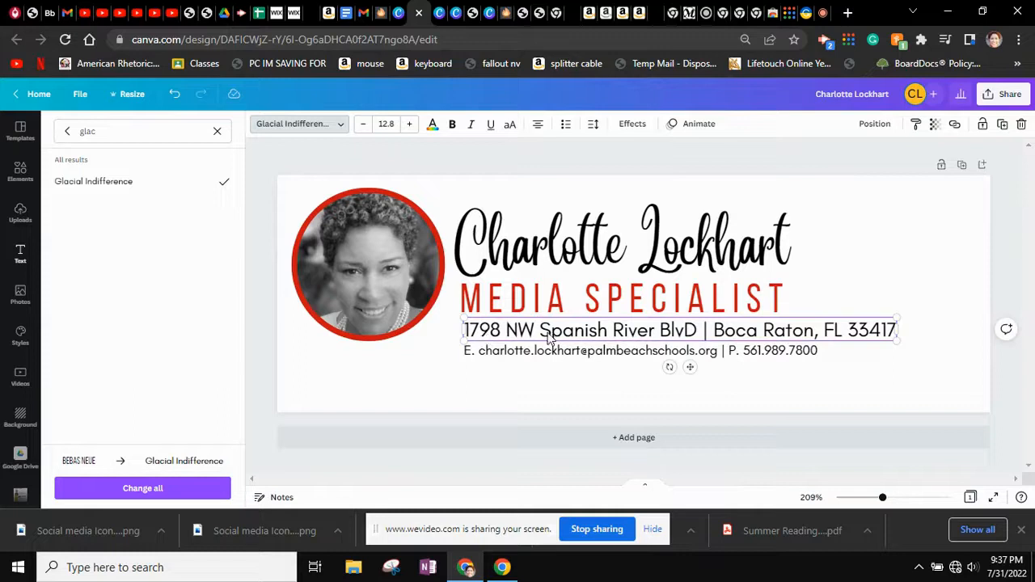
Correct 'BlvD' to 'Blvd.' in the address line
right_click(686, 332)
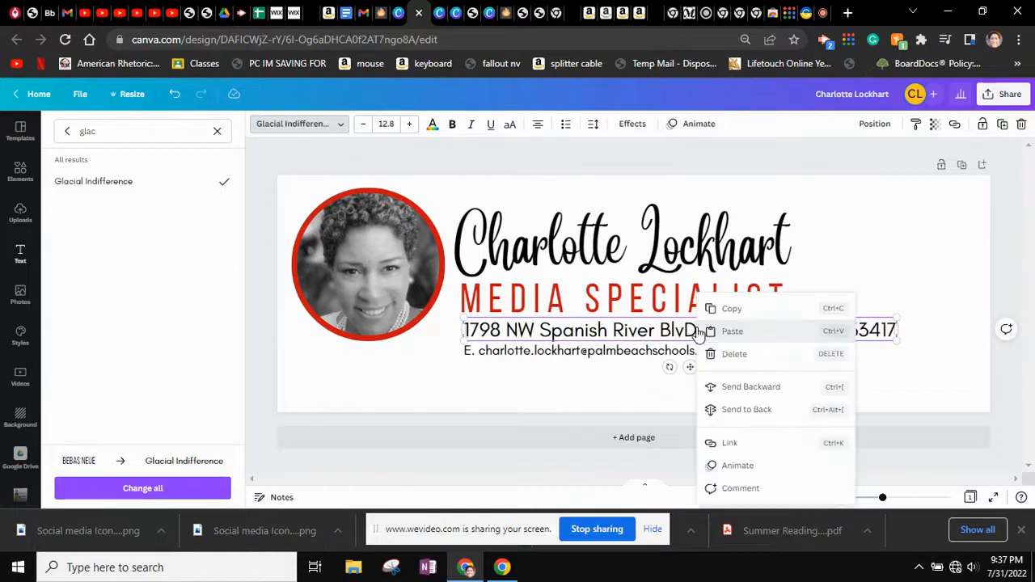
double_click(686, 329)
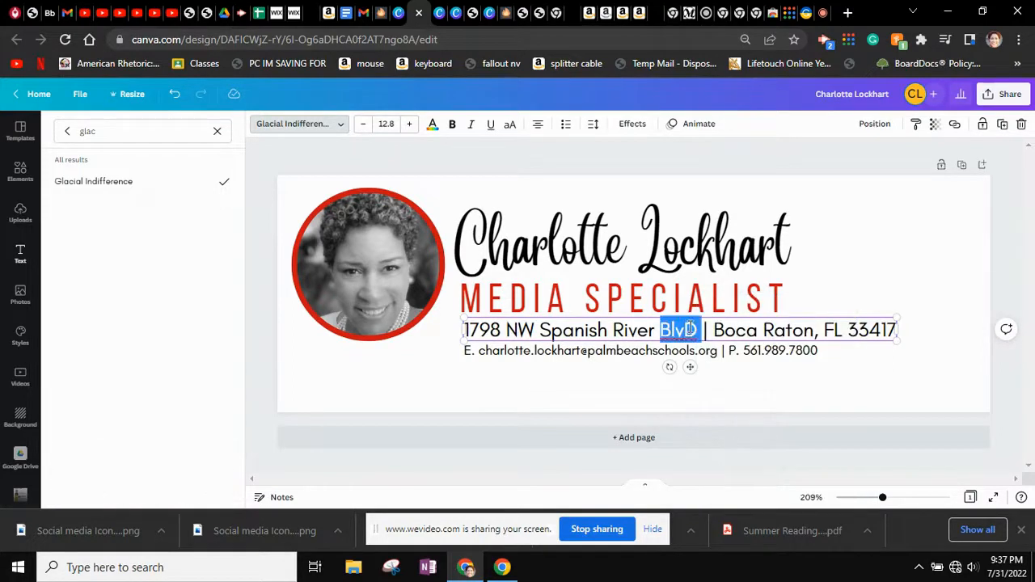
text(Blvd.)
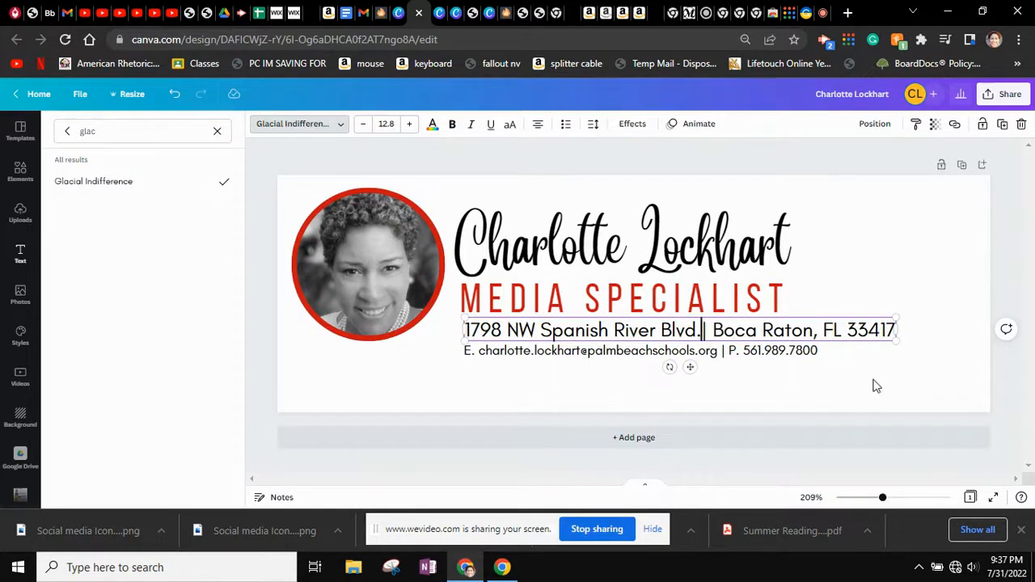
key(Escape)
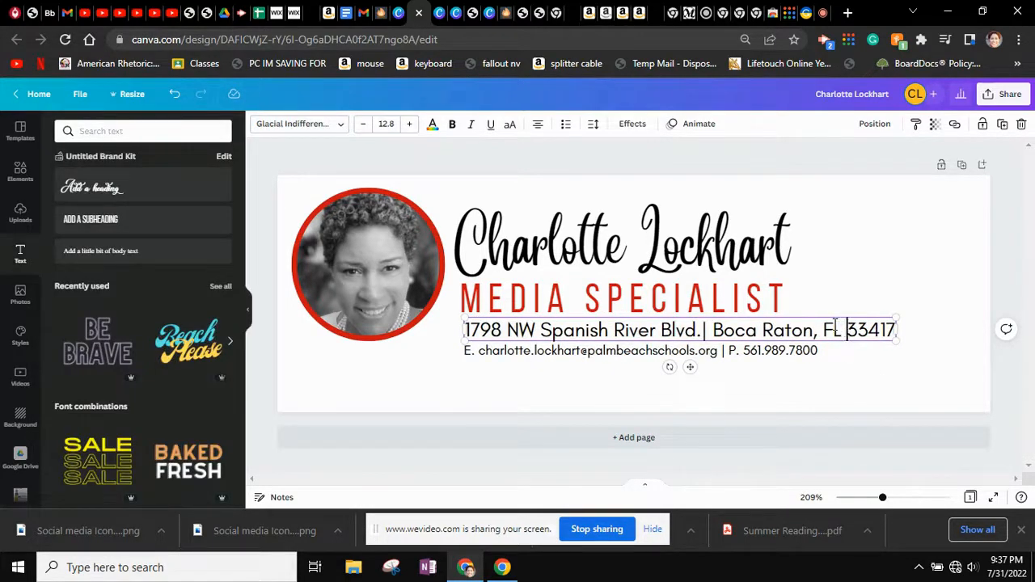
click(854, 398)
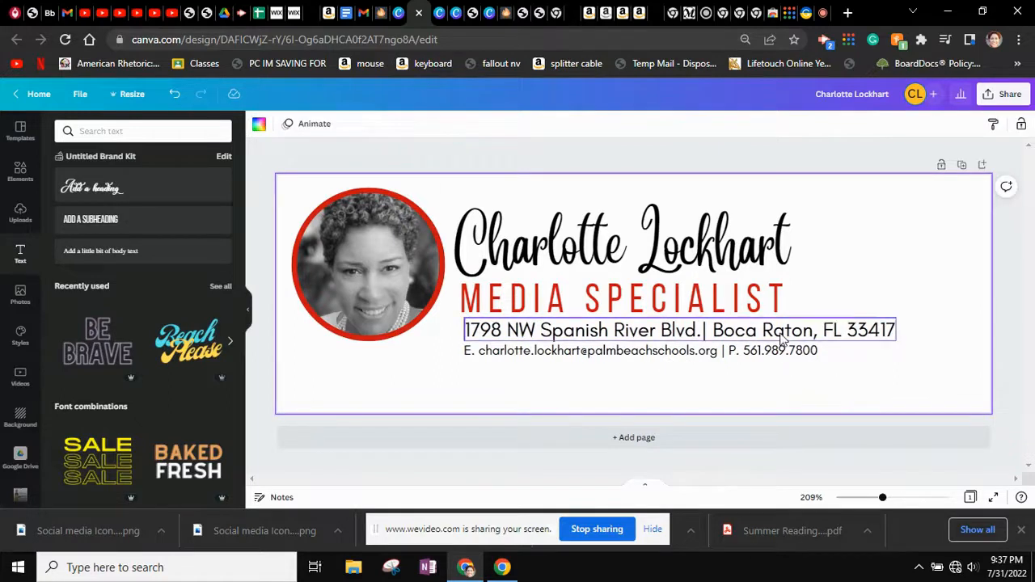
click(716, 352)
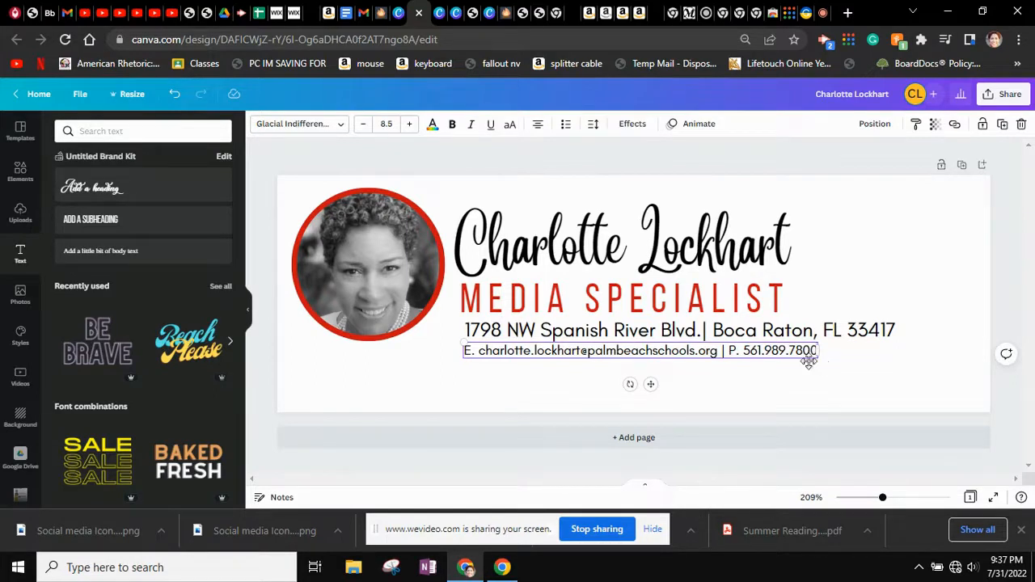
Enlarge the contact line to 10.2, and nudge the name heading and MEDIA SPECIALIST title up
drag(815, 359, 890, 374)
click(761, 402)
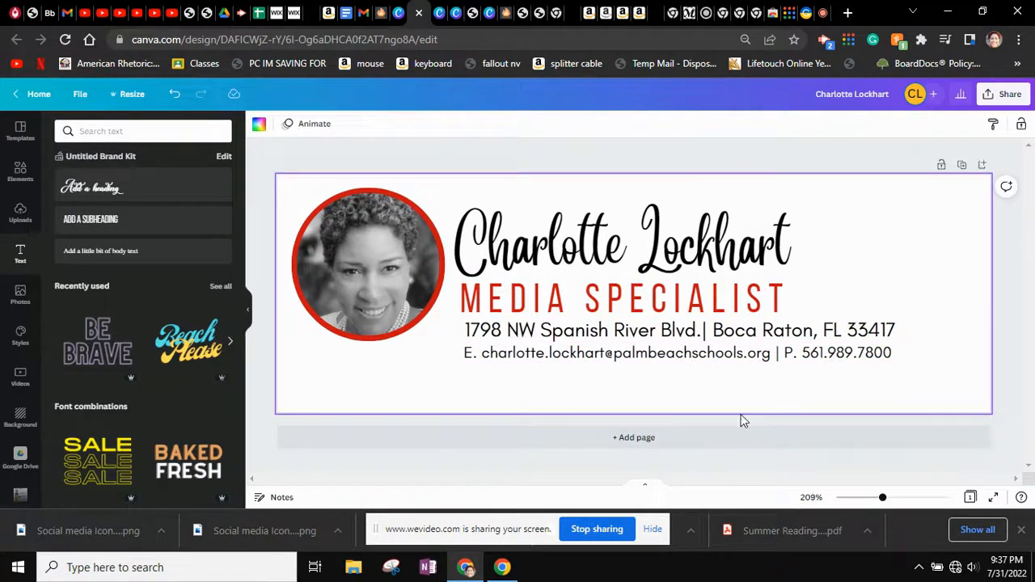
drag(606, 257, 605, 253)
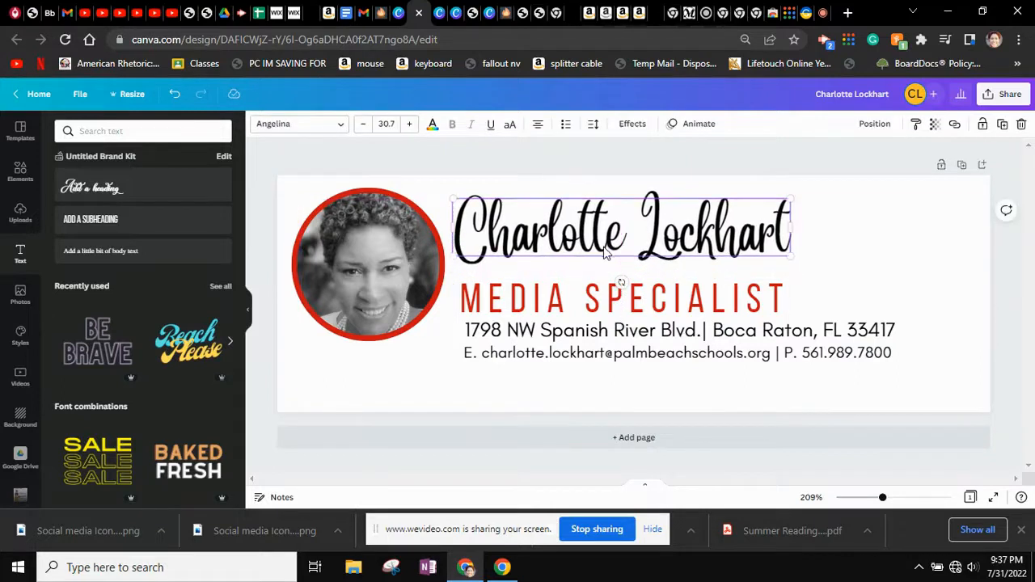
click(907, 259)
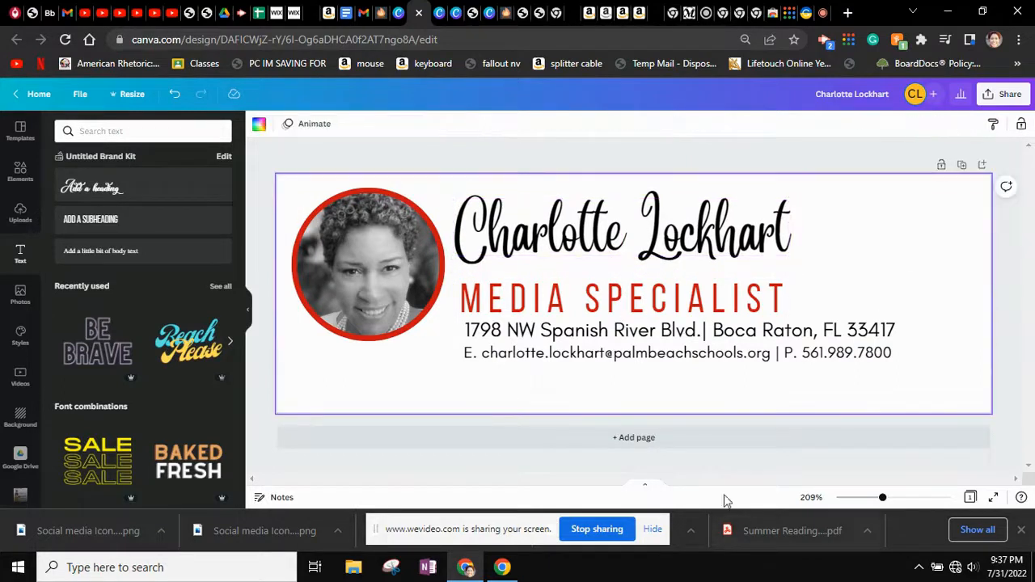
drag(585, 307, 585, 297)
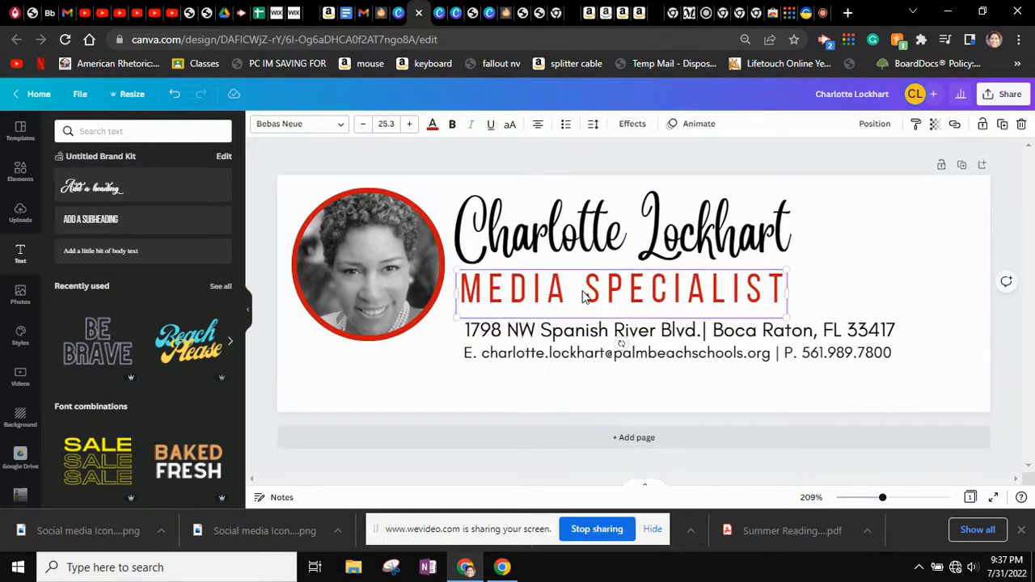
click(599, 390)
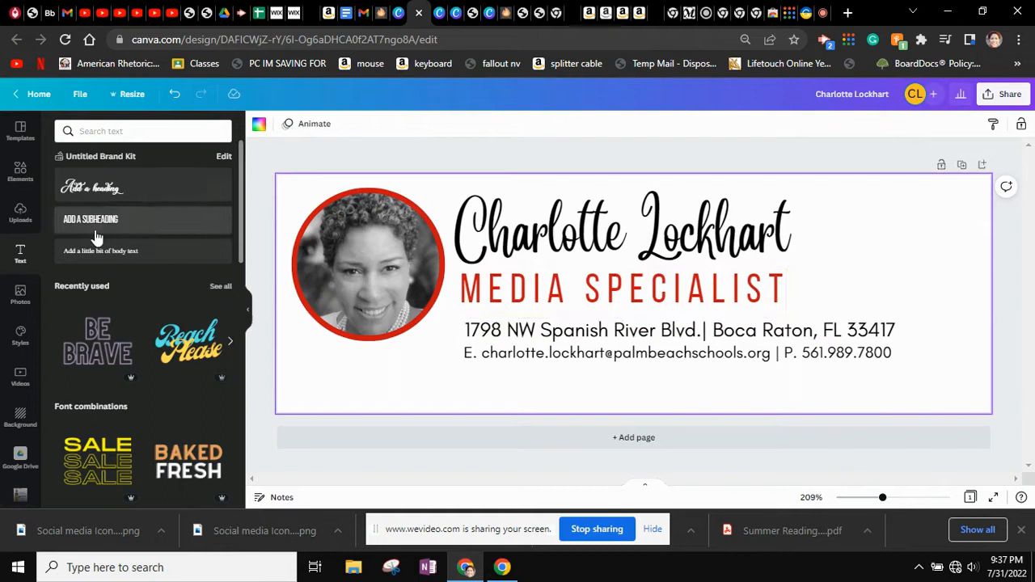
Search Elements for 'divider', then add and remove the orange swoosh divider
click(20, 173)
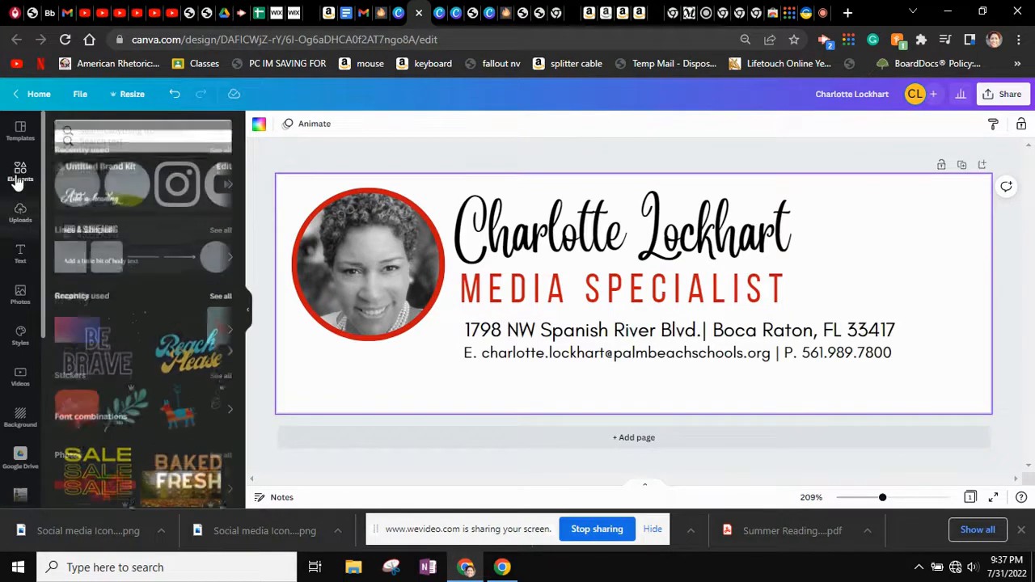
click(127, 132)
text(diver)
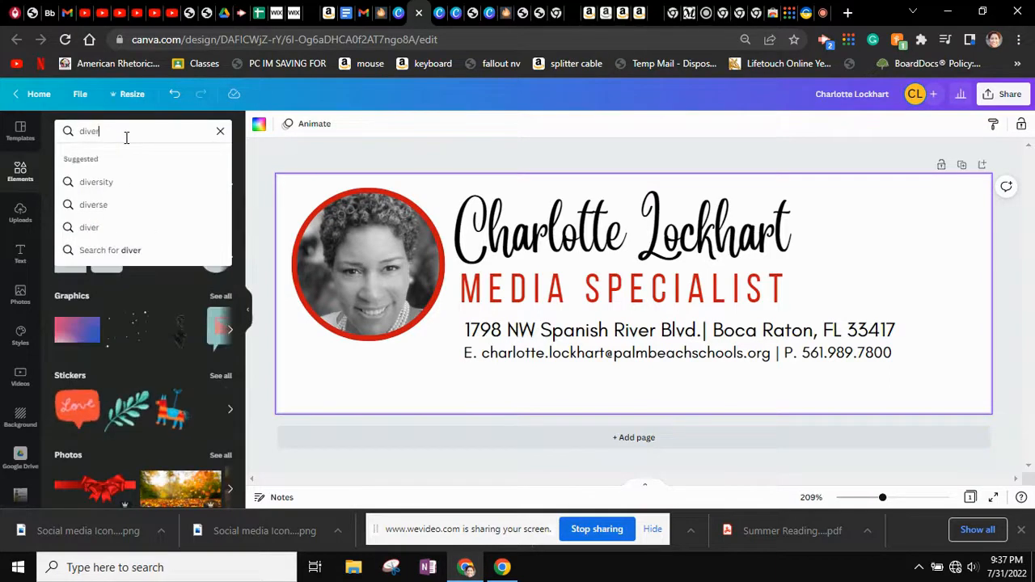
key(BackSpace)
key(BackSpace)
text(ider)
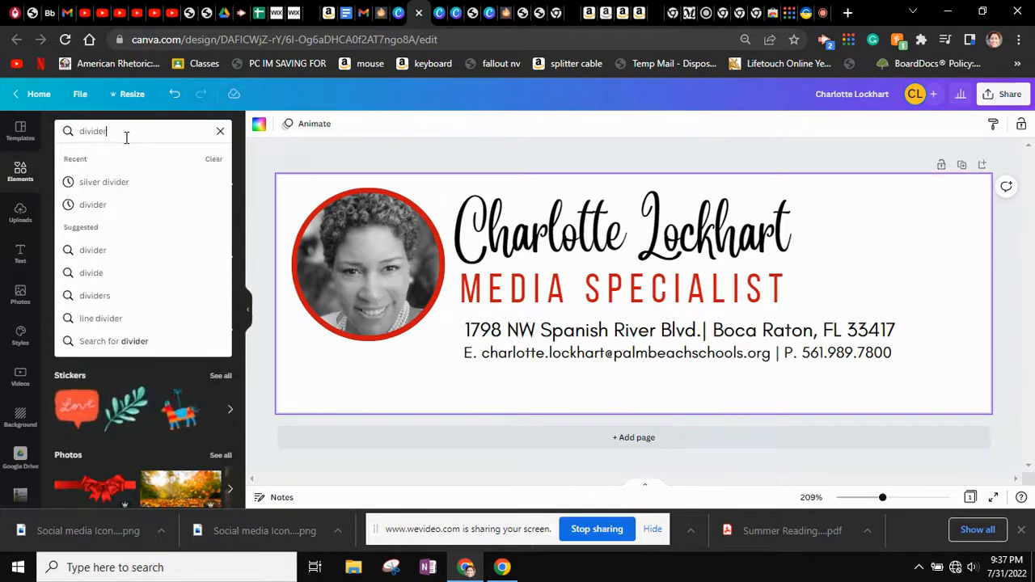
key(Return)
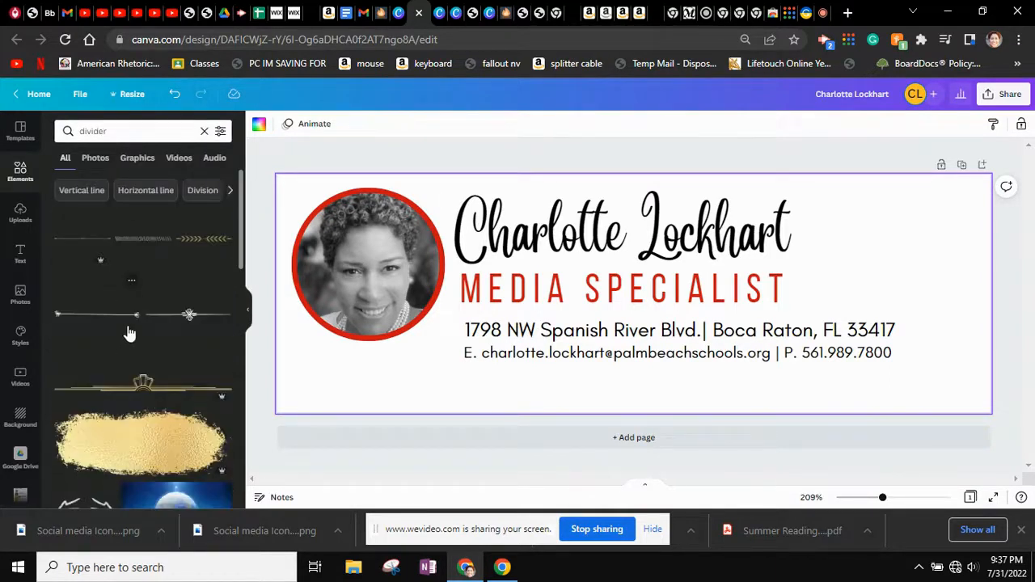
scroll(155, 343, down, 3)
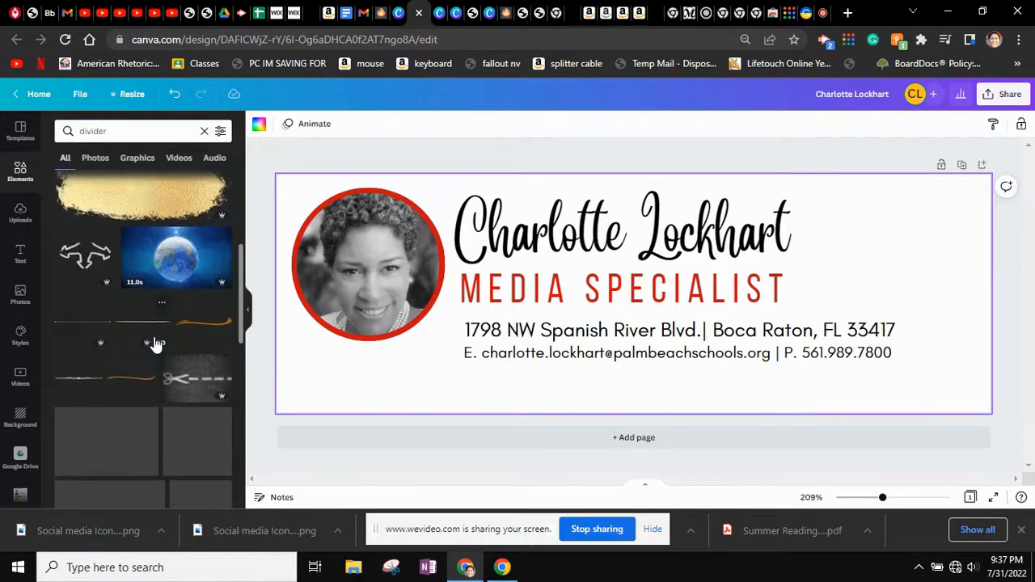
click(203, 324)
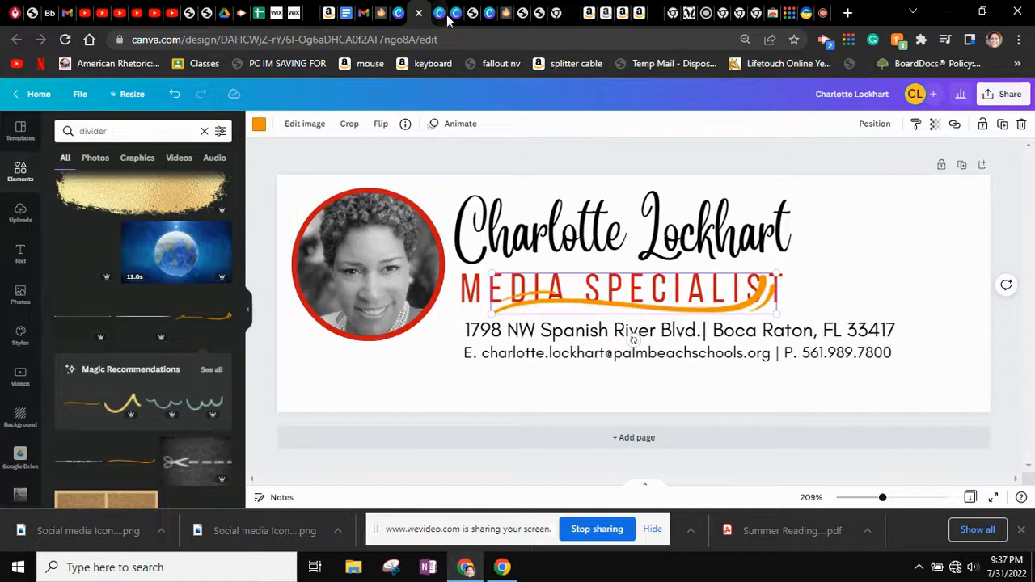
key(Delete)
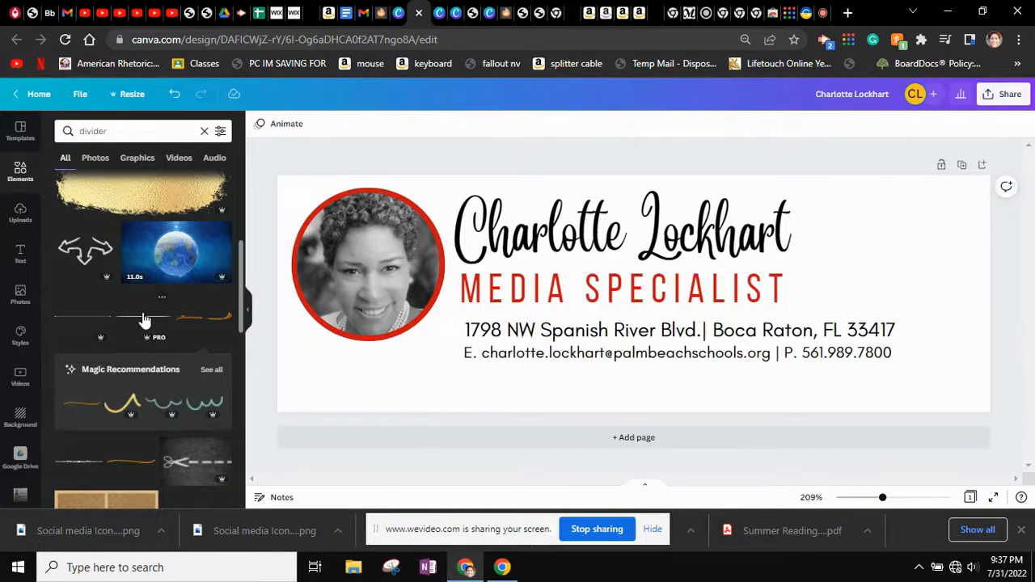
Add a thin line divider under MEDIA SPECIALIST, stretched to the address line's width
click(144, 321)
click(631, 296)
mouse_move(631, 296)
mouse_down()
mouse_move(595, 319)
mouse_move(635, 291)
mouse_move(631, 283)
mouse_move(639, 318)
mouse_move(629, 306)
mouse_up()
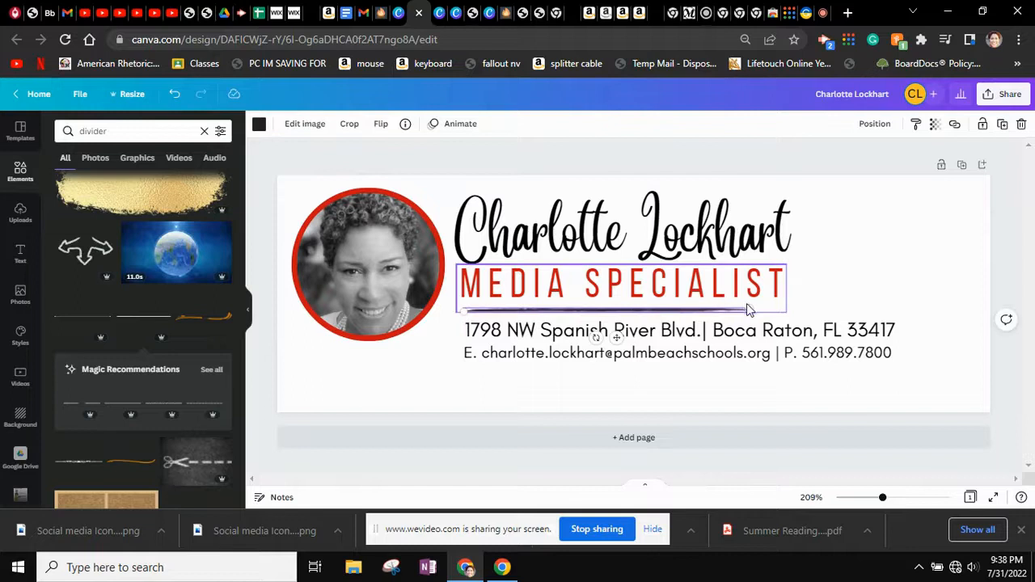
drag(748, 310, 899, 305)
click(890, 253)
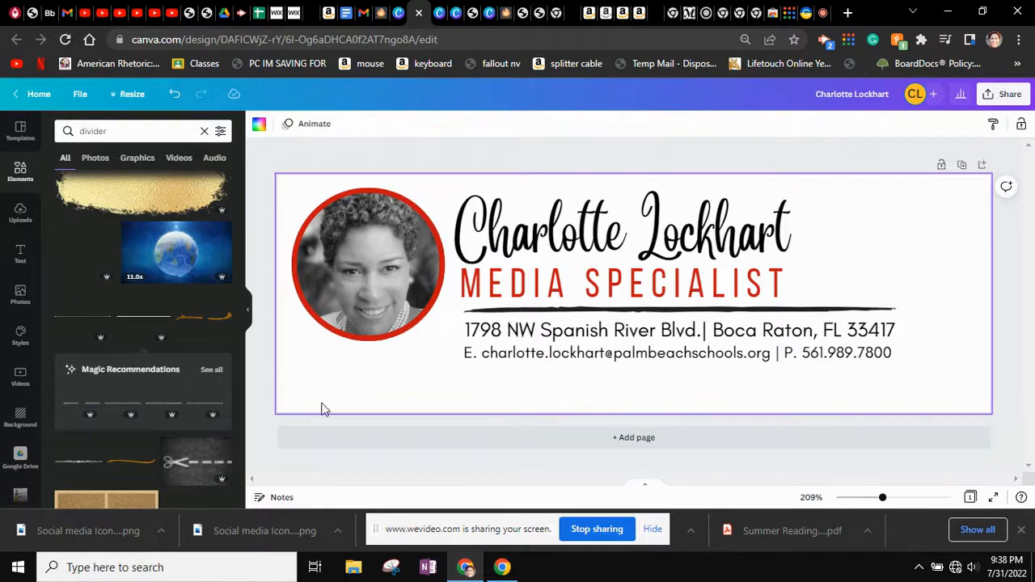
Move the photo and ring up, and nudge the name heading and MEDIA SPECIALIST title
drag(345, 311, 381, 226)
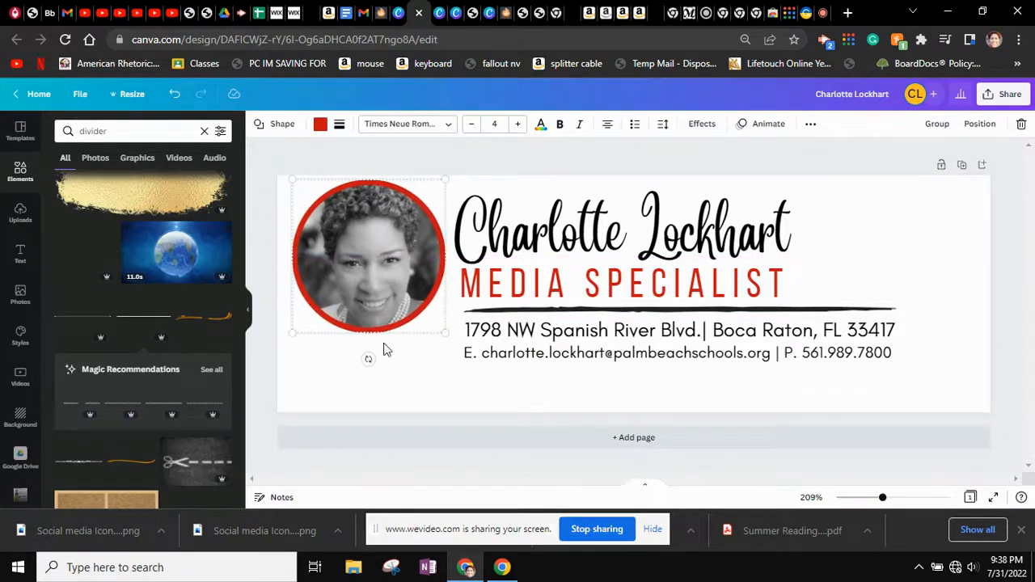
click(423, 374)
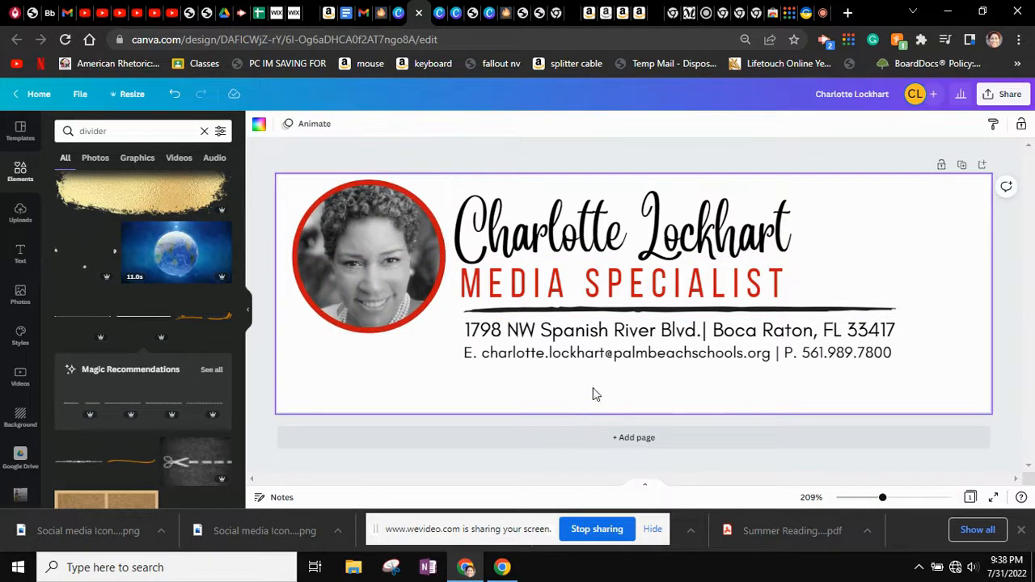
click(594, 231)
drag(595, 230, 591, 224)
drag(609, 296, 612, 290)
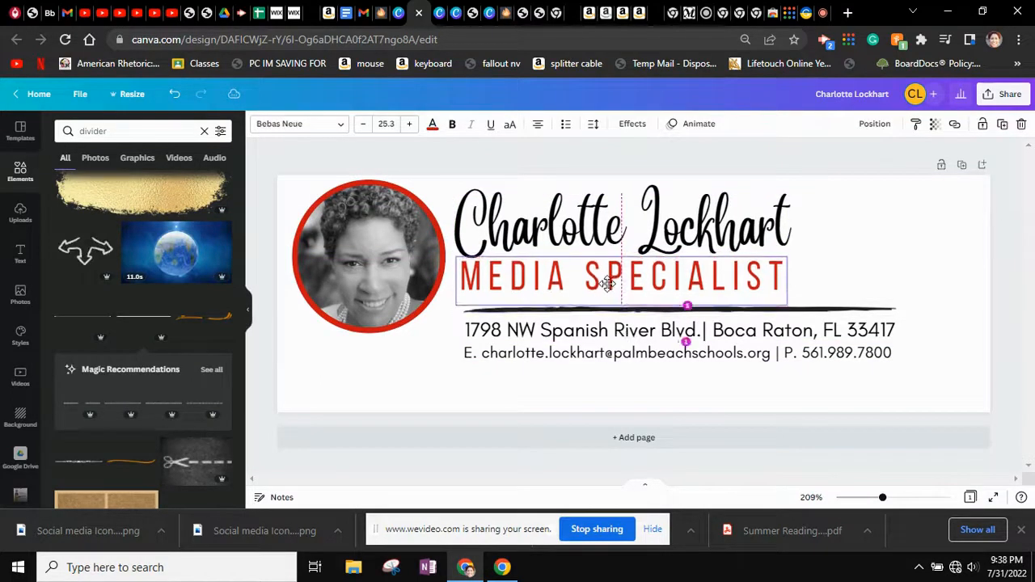
Move the divider closer to the title and shift the address and email lines up together
click(675, 307)
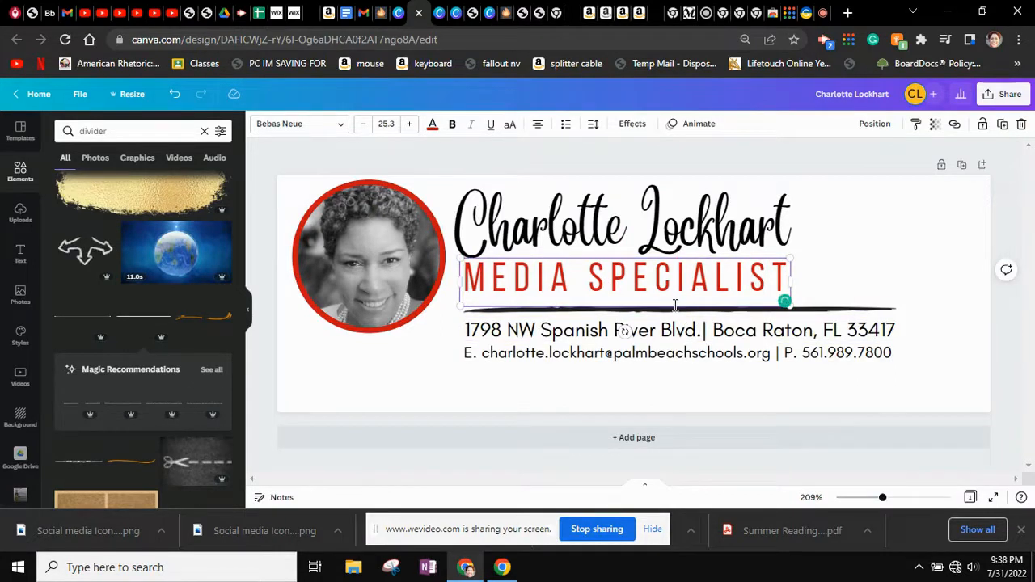
click(836, 309)
drag(837, 314, 835, 308)
click(712, 333)
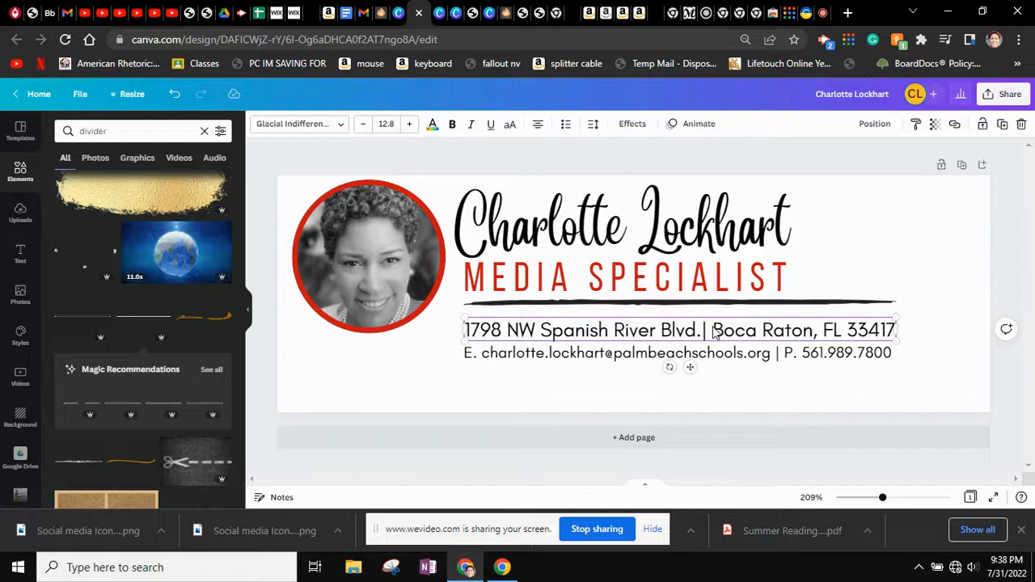
shift+click(705, 362)
key(Up)
key(Up)
key(Up)
key(Up)
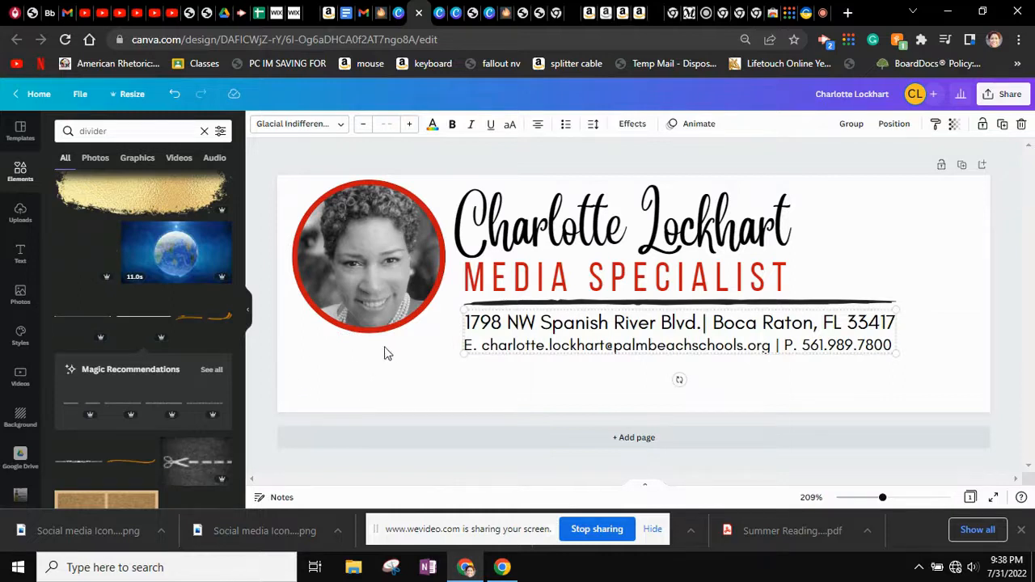
click(383, 320)
Group the photo with its red ring, shrink the group slightly and shift it right
shift+click(398, 325)
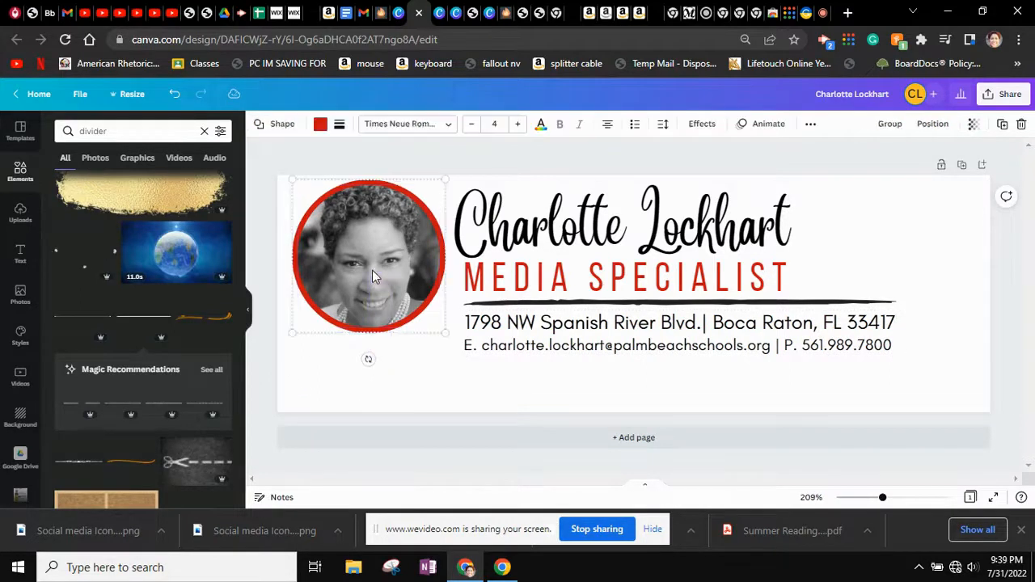
click(943, 128)
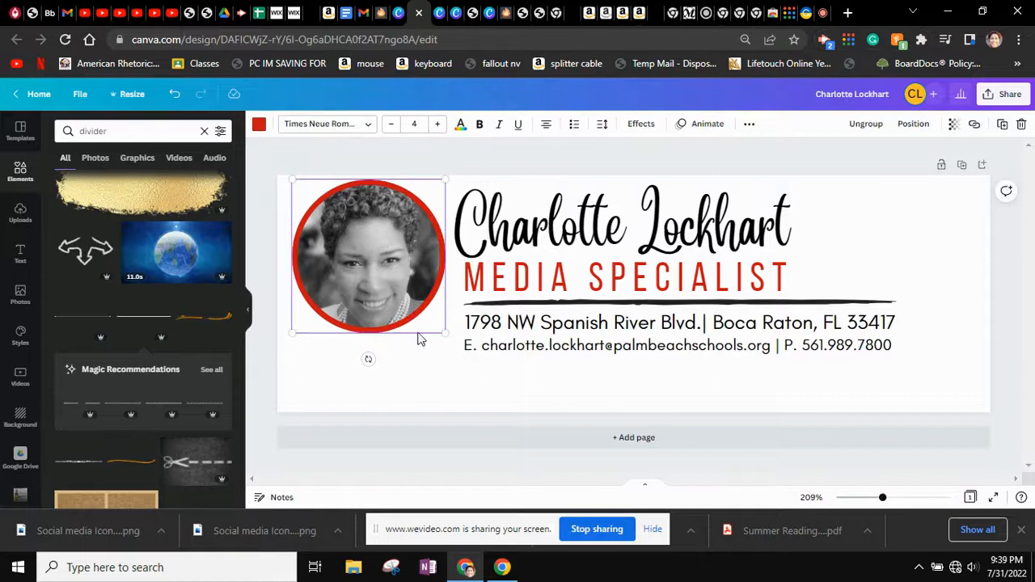
drag(443, 333, 418, 300)
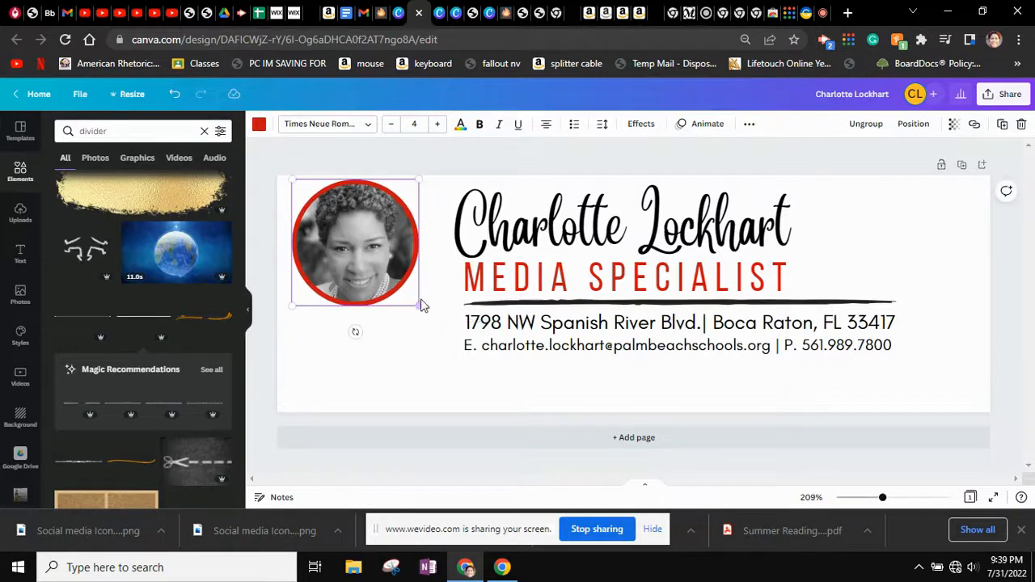
drag(346, 259, 362, 267)
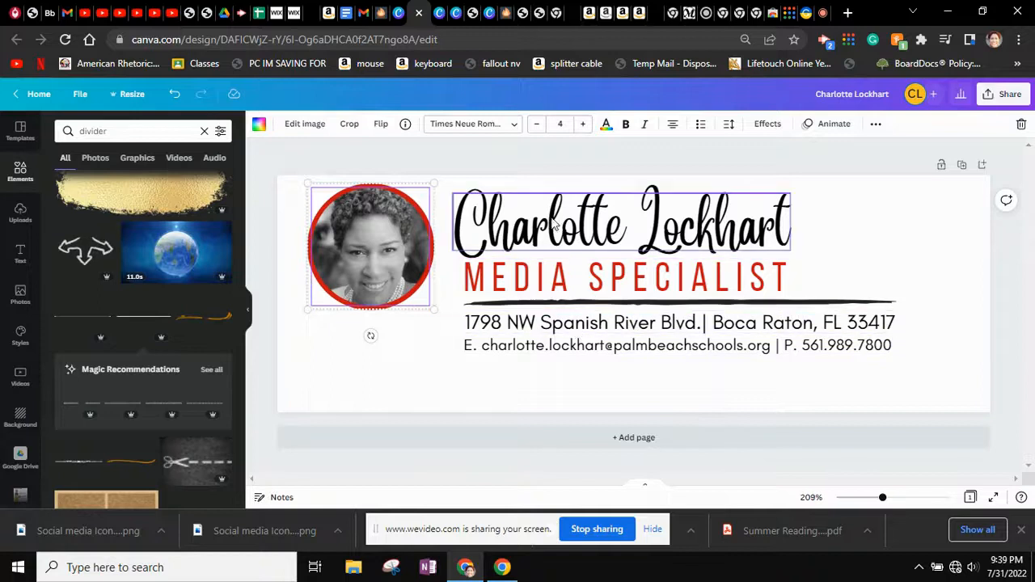
click(592, 383)
click(797, 417)
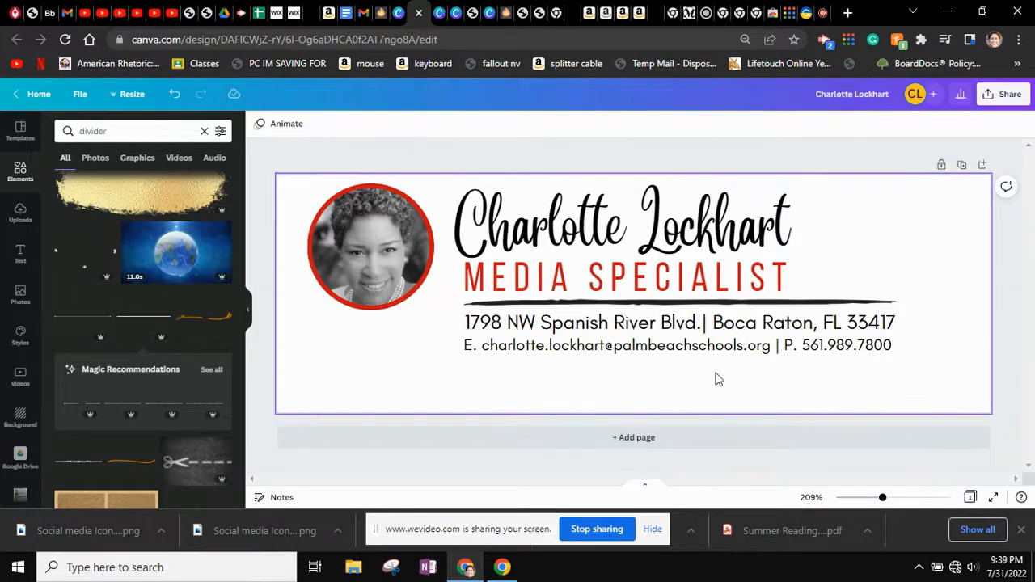
Add a trailing '2' to the design title
click(1006, 95)
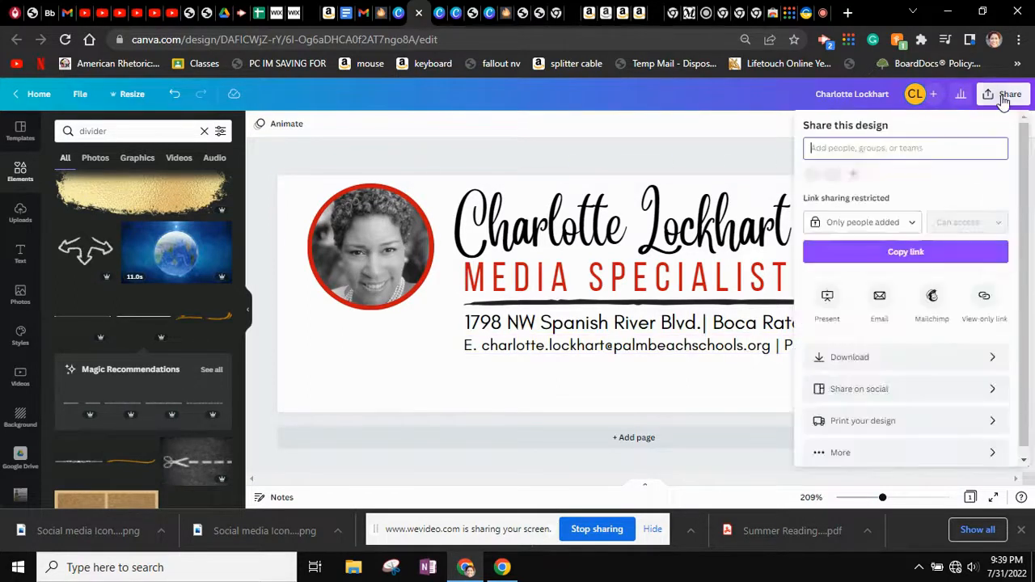
click(894, 93)
click(894, 94)
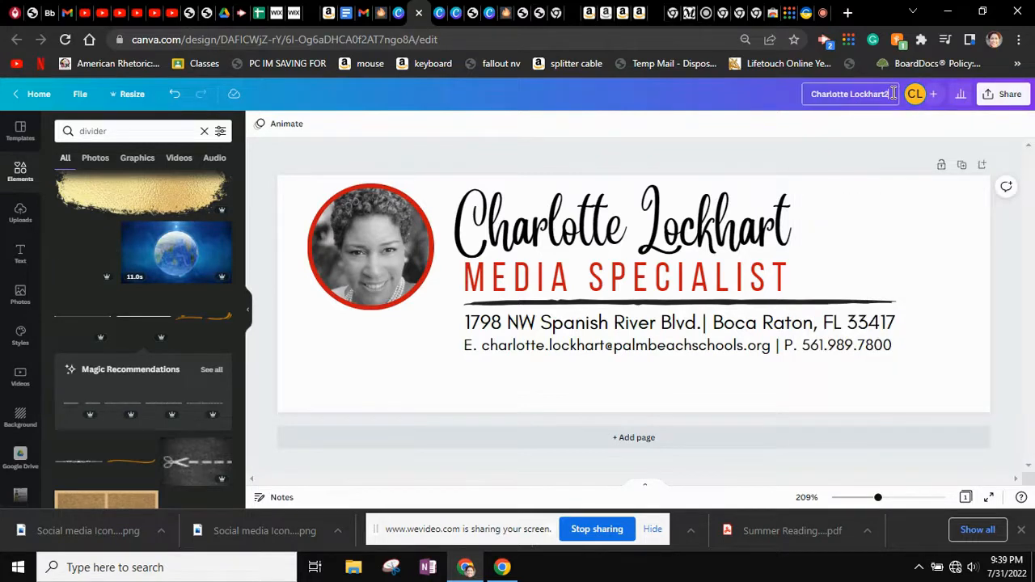
Download the design as a 600 × 200 px PNG into the Downloads folder
click(1009, 97)
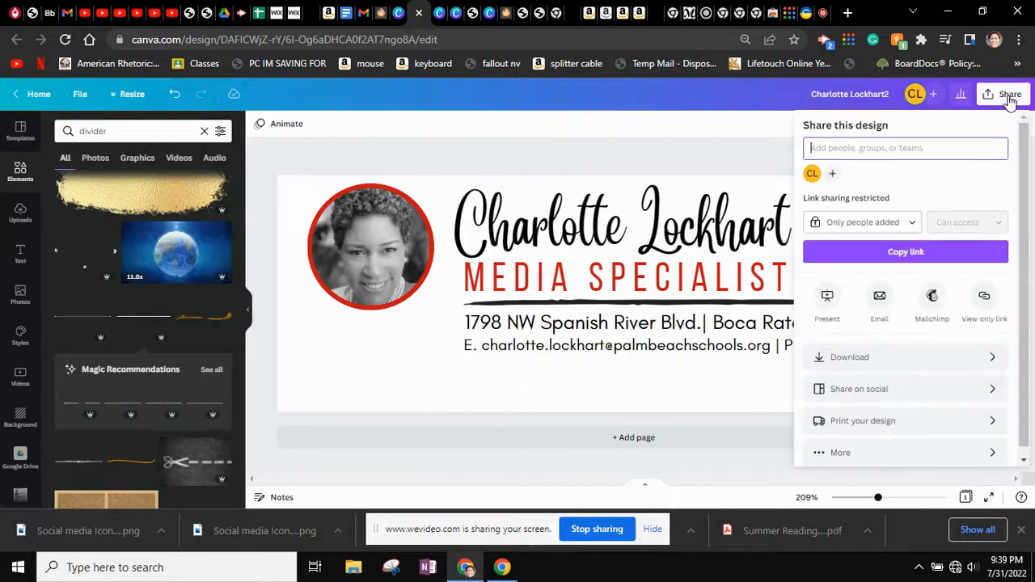
click(909, 363)
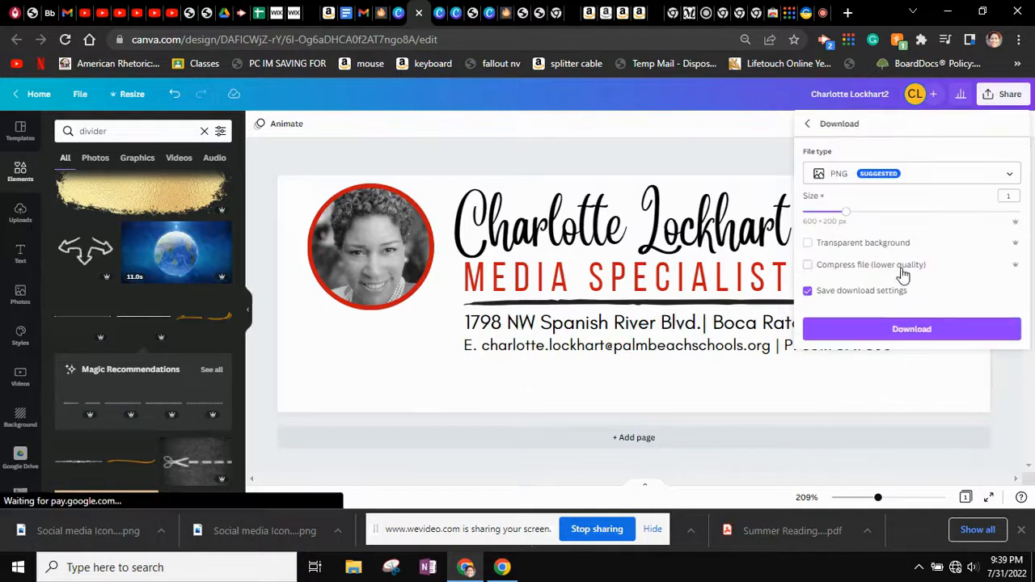
click(898, 331)
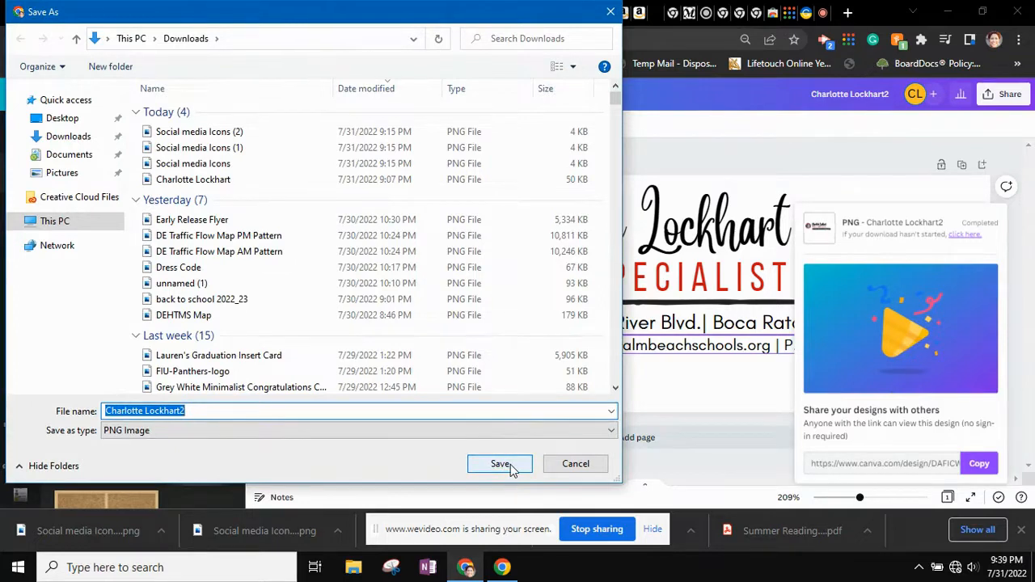
click(501, 464)
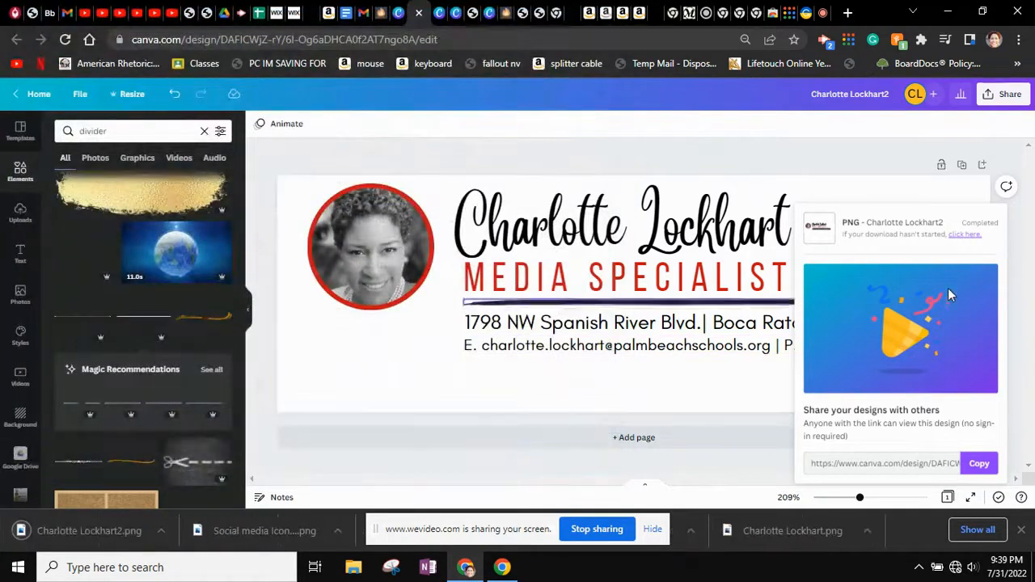
click(858, 166)
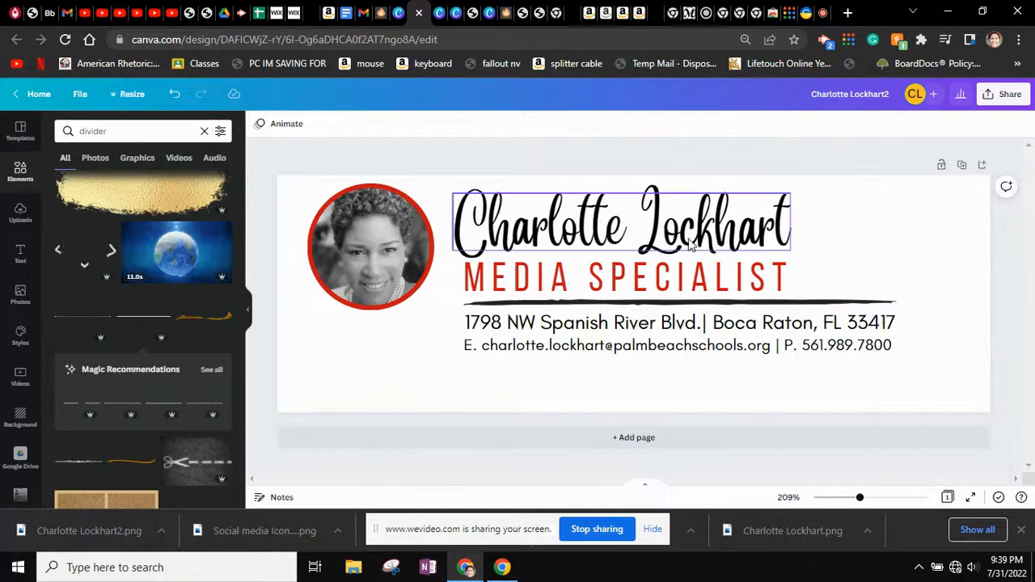
From the Canva home page, create a custom-size design 40 px wide by 40 px high
click(32, 94)
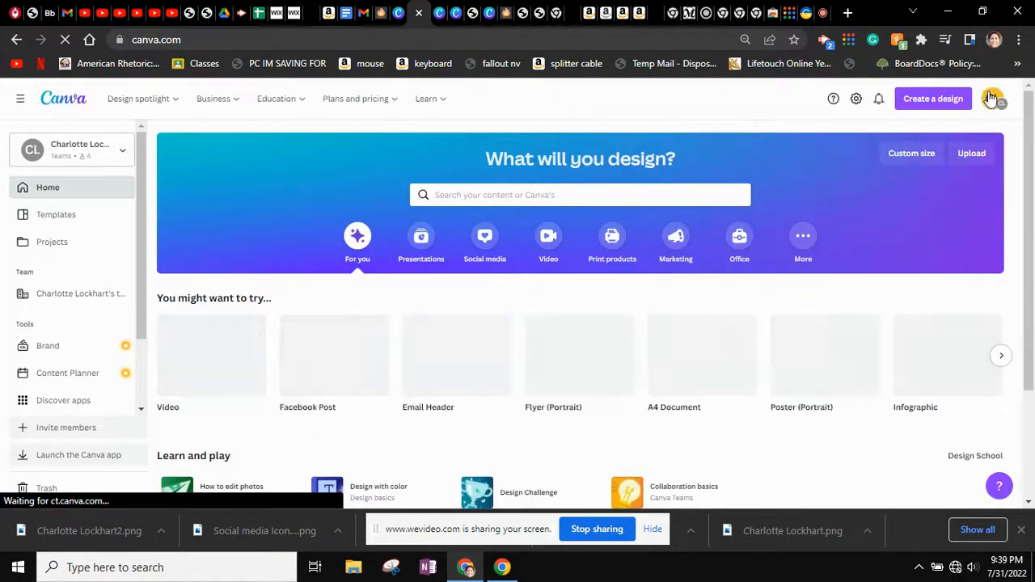
click(941, 101)
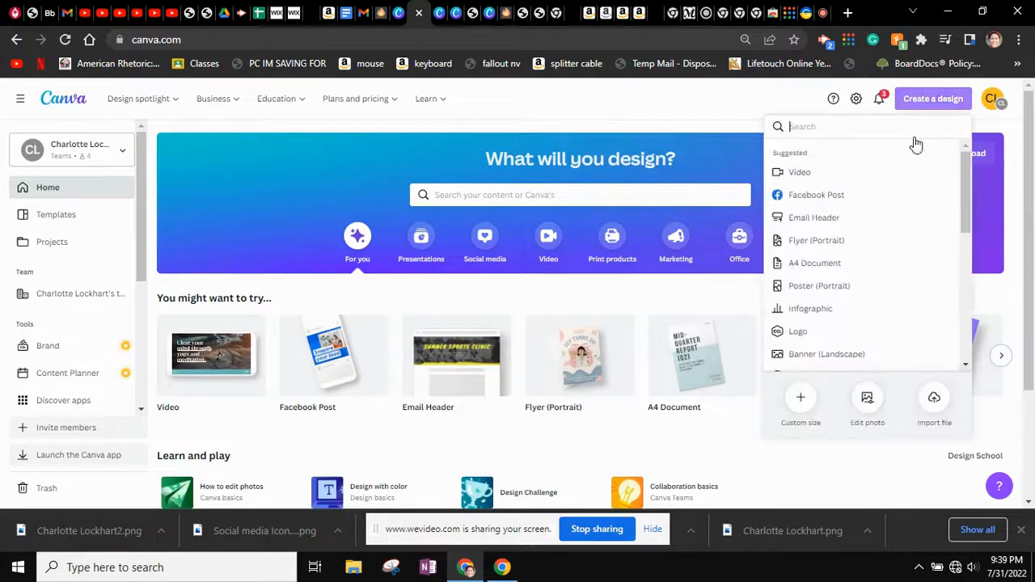
click(800, 402)
click(799, 404)
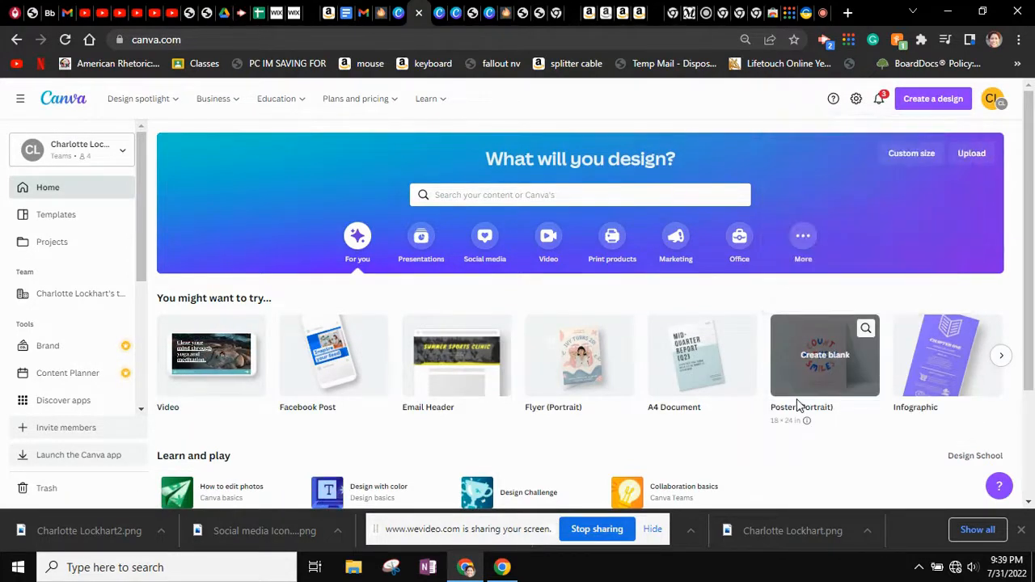
click(934, 100)
click(800, 415)
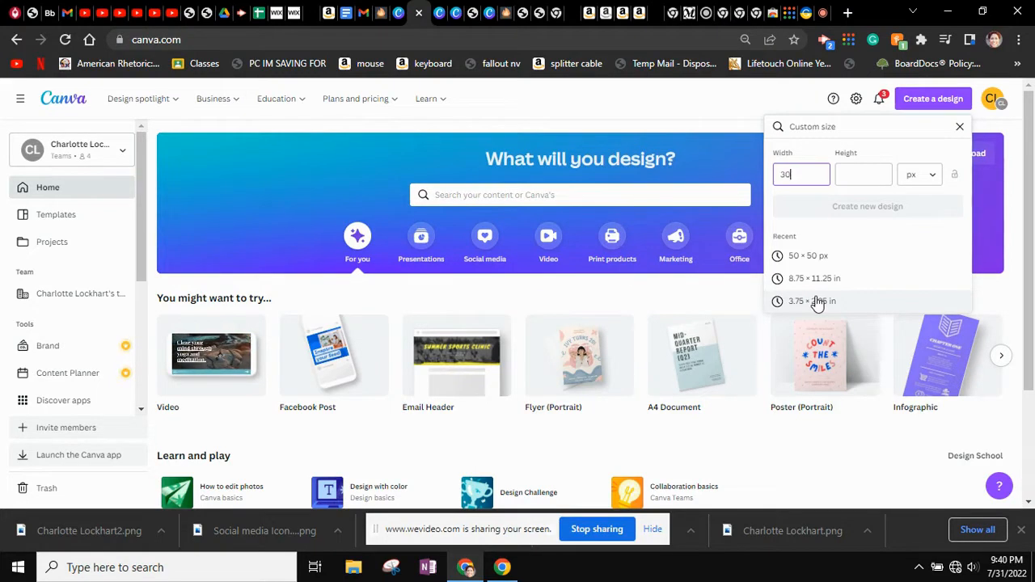
key(Tab)
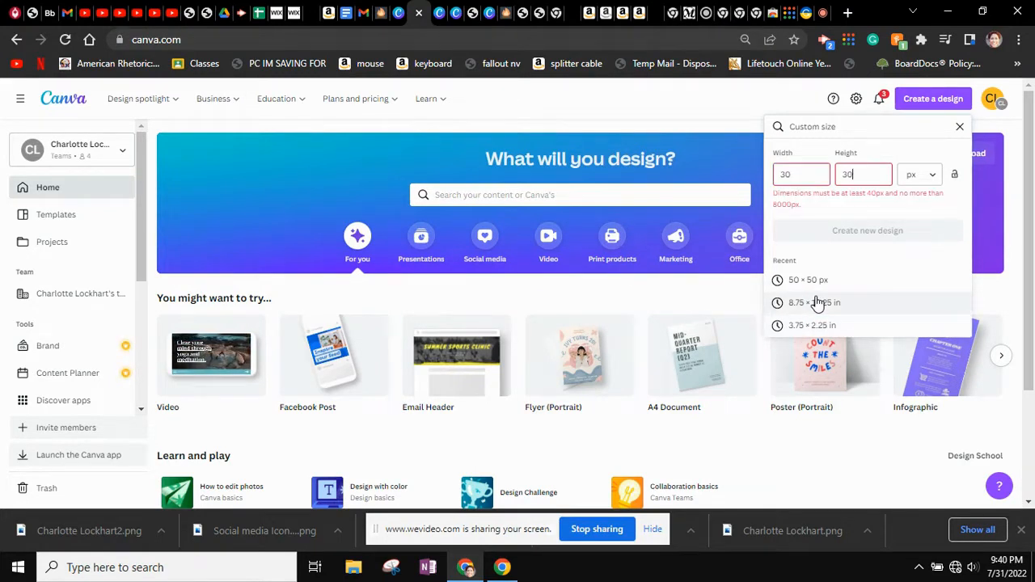
key(BackSpace)
key(BackSpace)
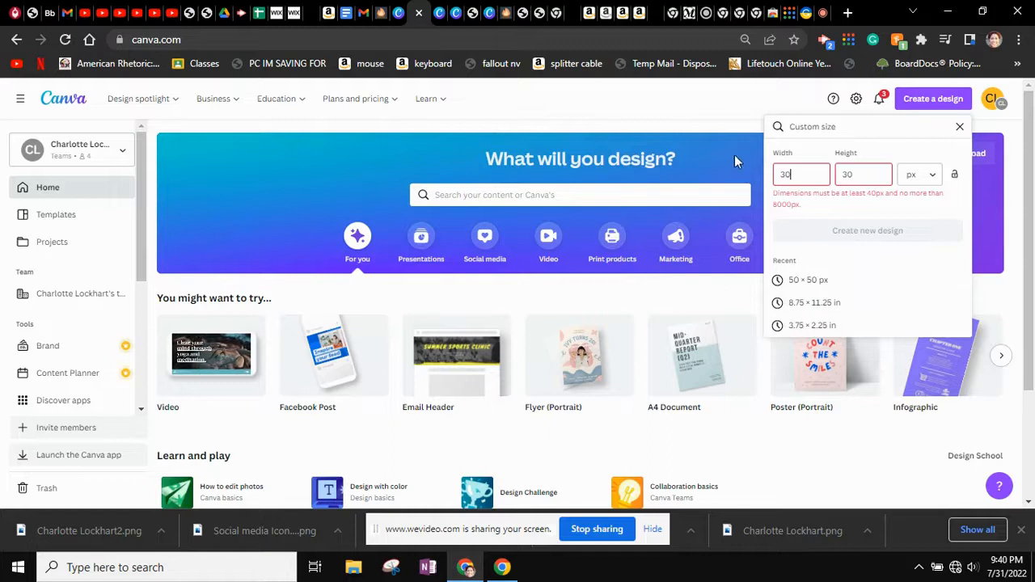
text(40)
key(Tab)
text(40)
click(831, 212)
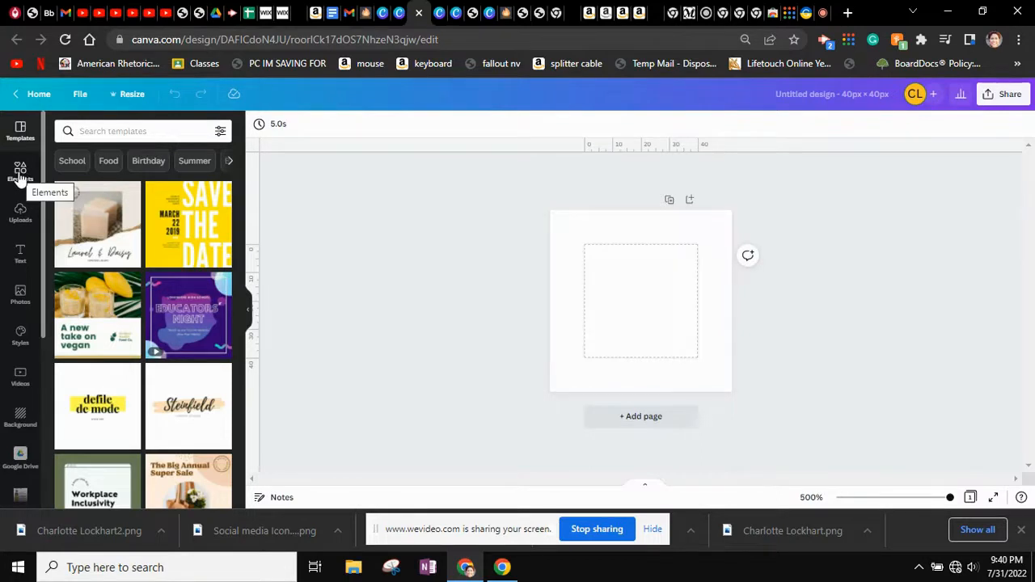
Add a square shape and resize it to fill the 40 × 40 page
click(20, 173)
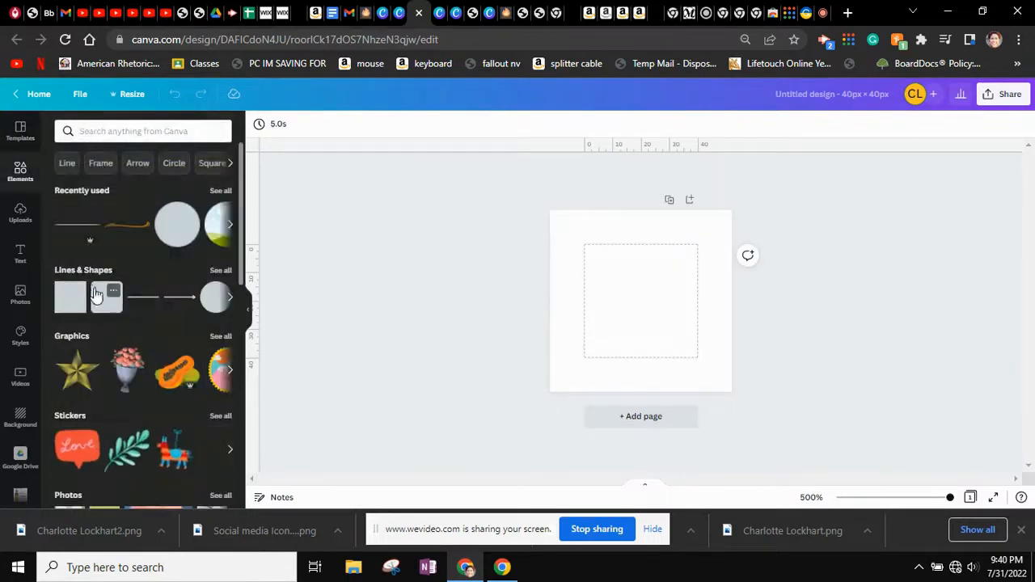
click(109, 304)
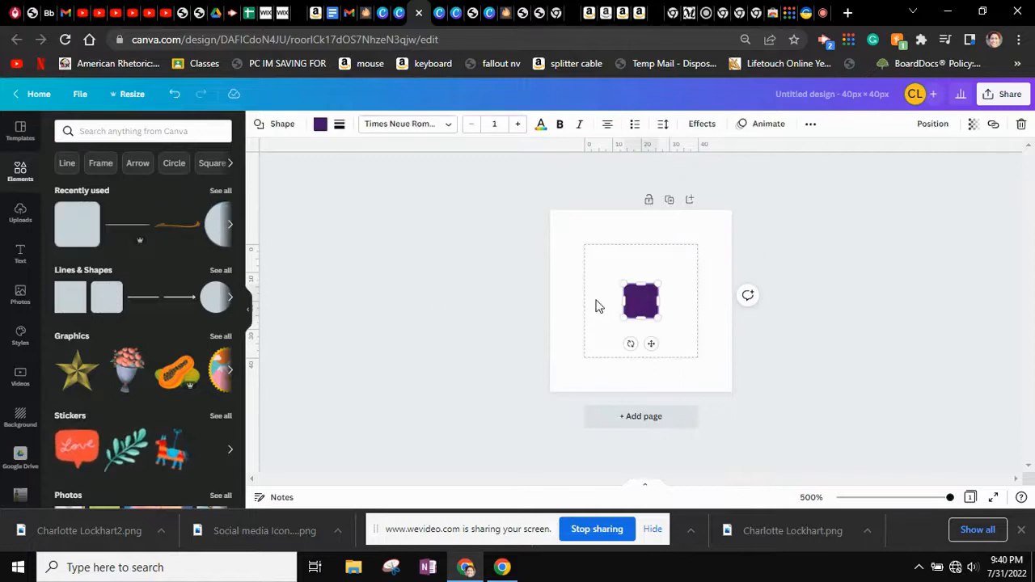
drag(656, 316, 707, 357)
drag(621, 281, 584, 245)
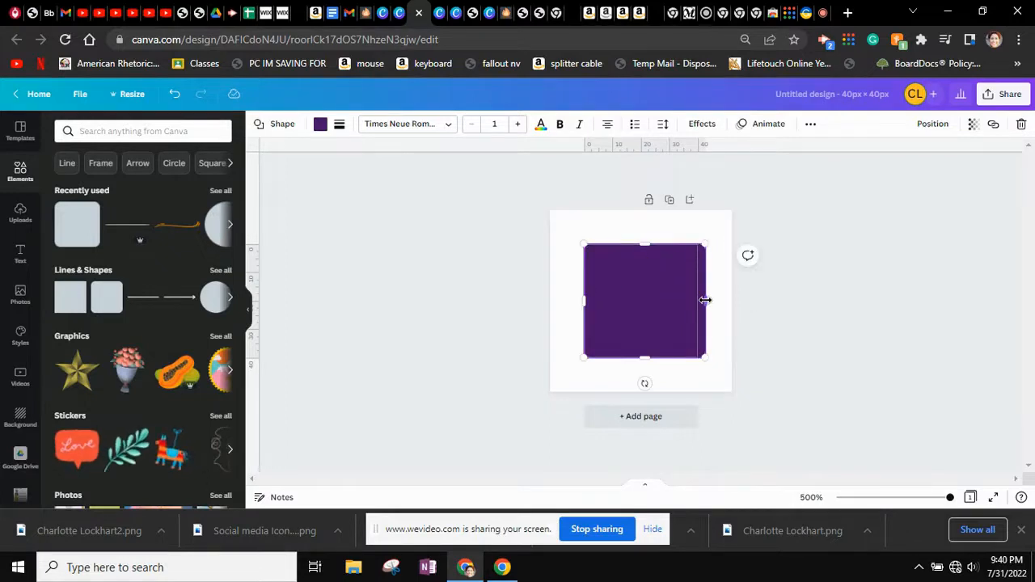
drag(705, 300, 698, 300)
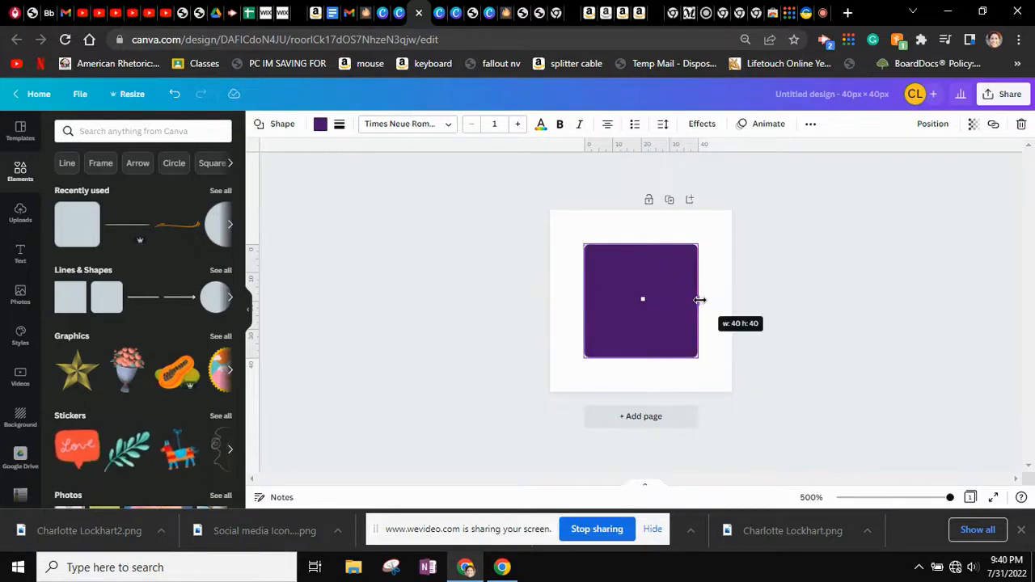
click(720, 358)
click(864, 407)
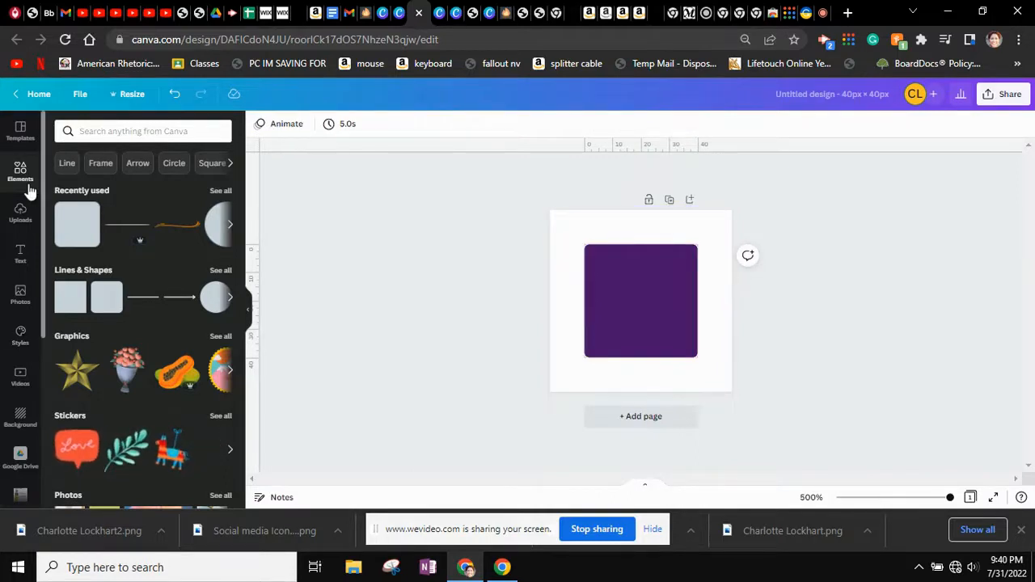
Add the black circled envelope from an 'email' search, sized 25 × 25 and centred
click(91, 133)
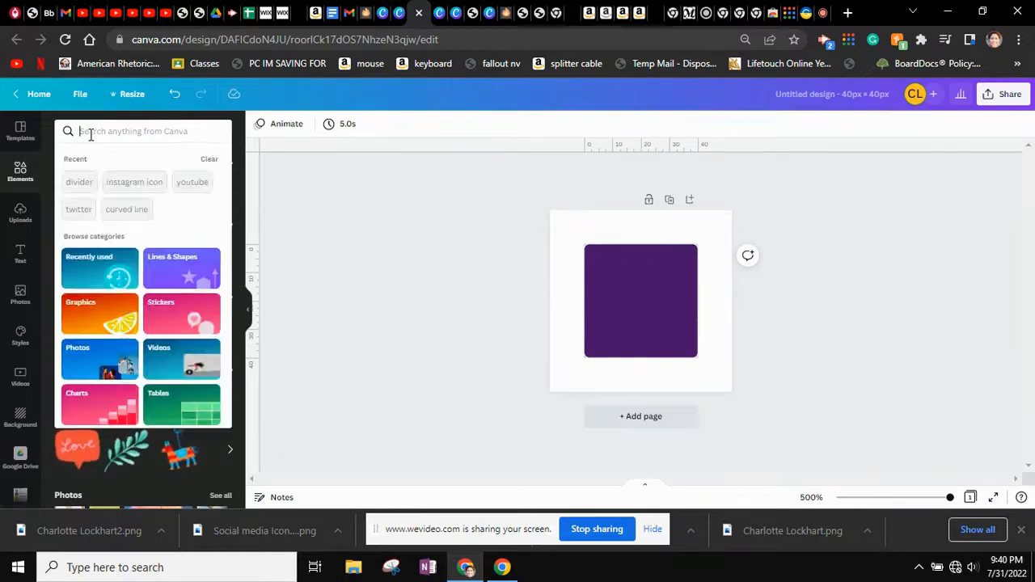
text(email)
click(104, 178)
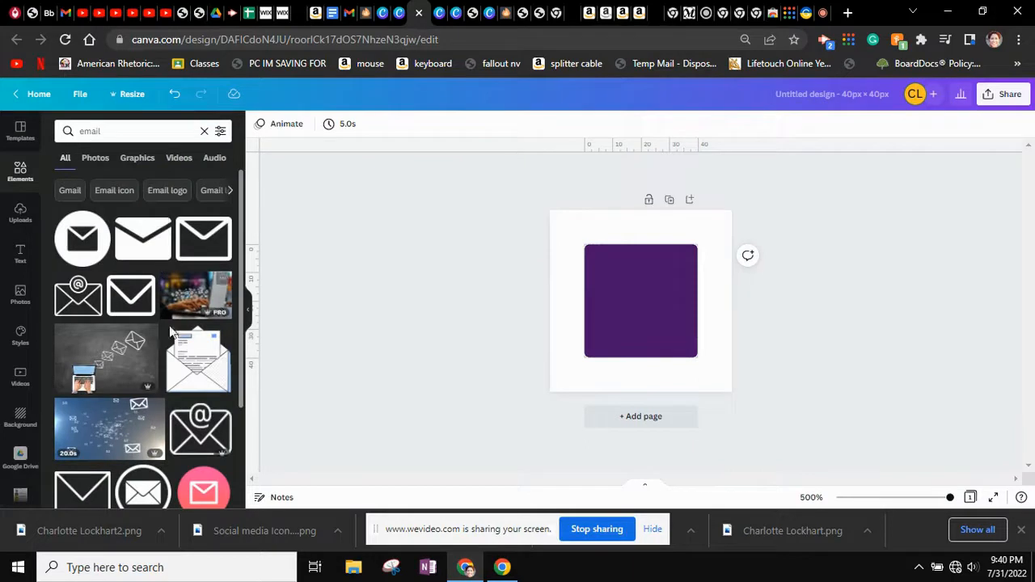
click(81, 239)
drag(629, 290, 608, 259)
click(819, 340)
click(629, 322)
drag(631, 324, 633, 324)
click(629, 246)
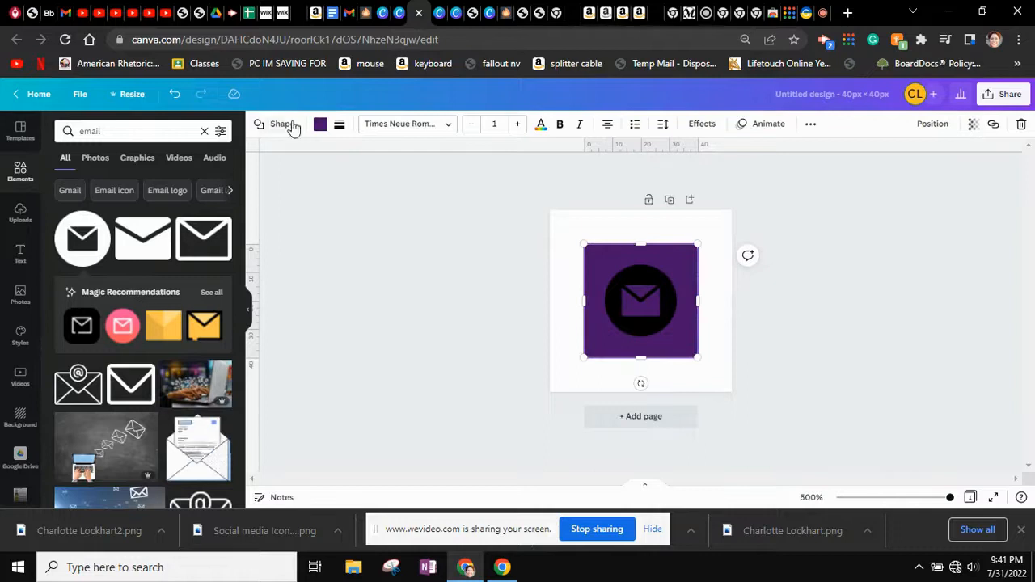
Change the square's fill to red, then add and remove a pink envelope icon
click(321, 123)
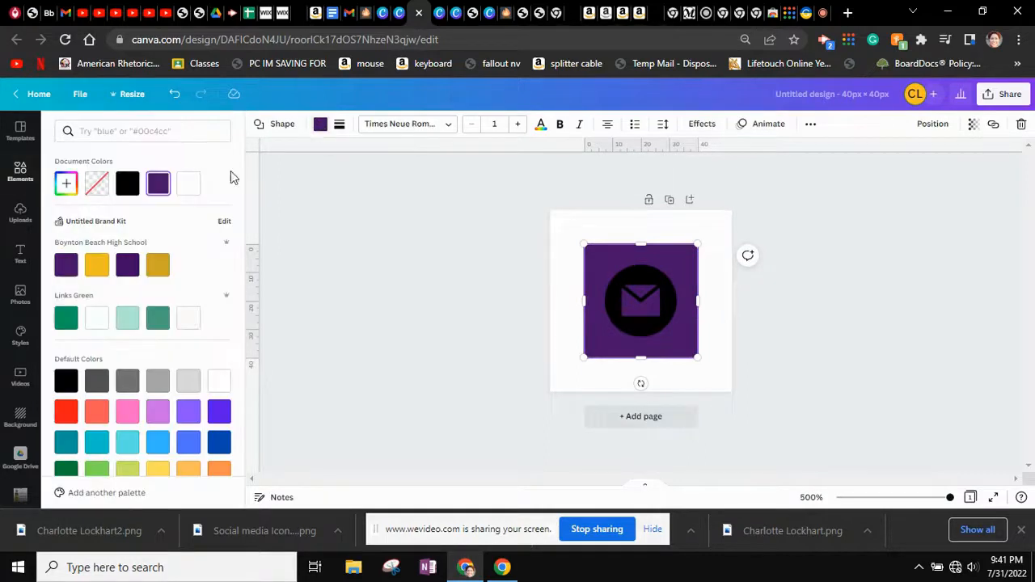
click(158, 197)
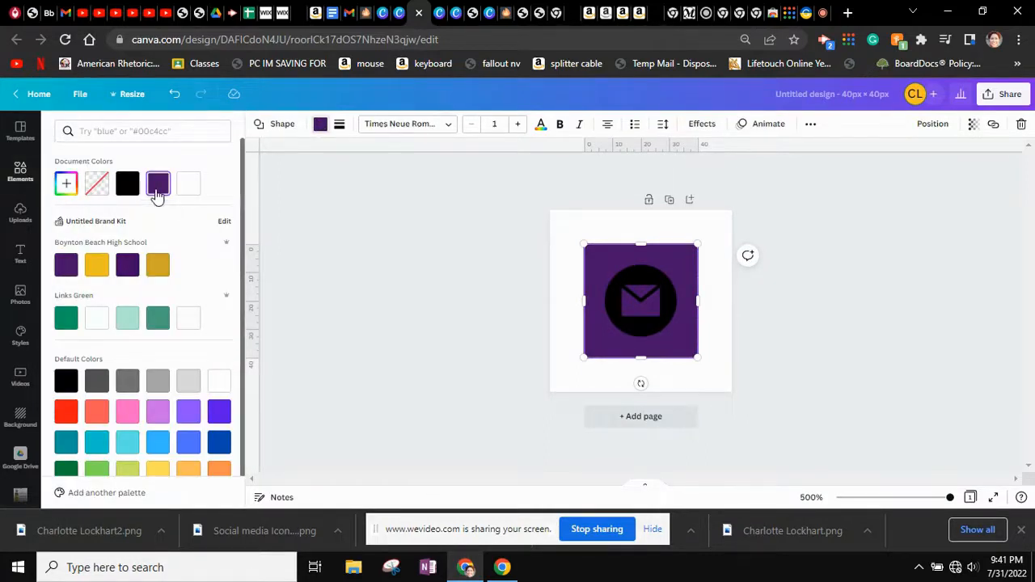
click(66, 411)
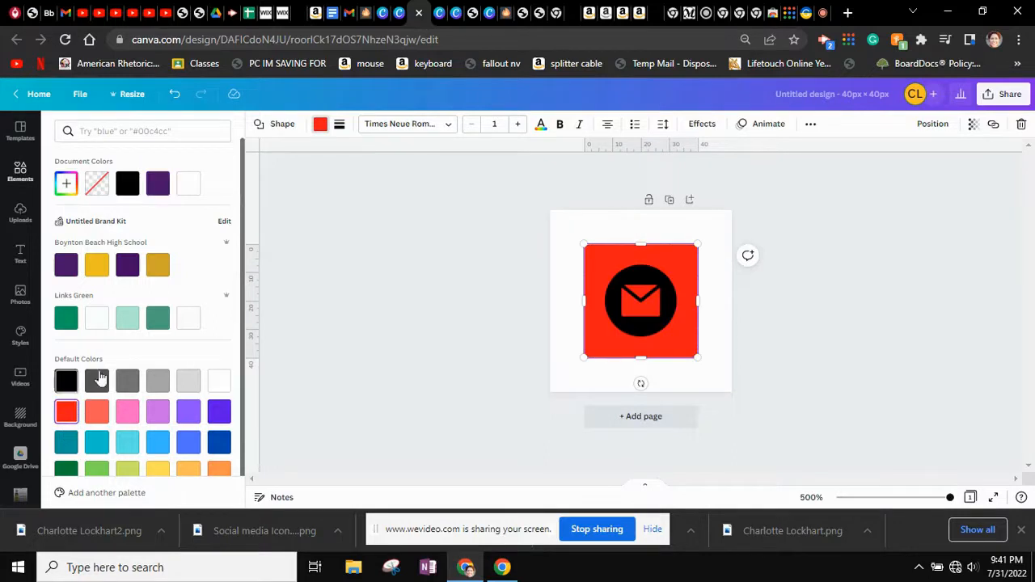
click(315, 124)
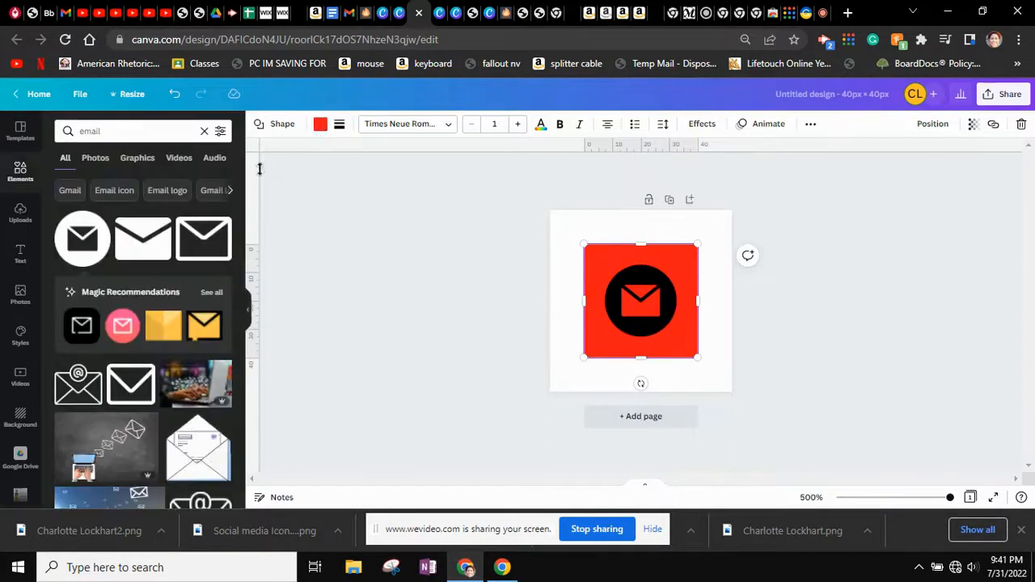
click(123, 326)
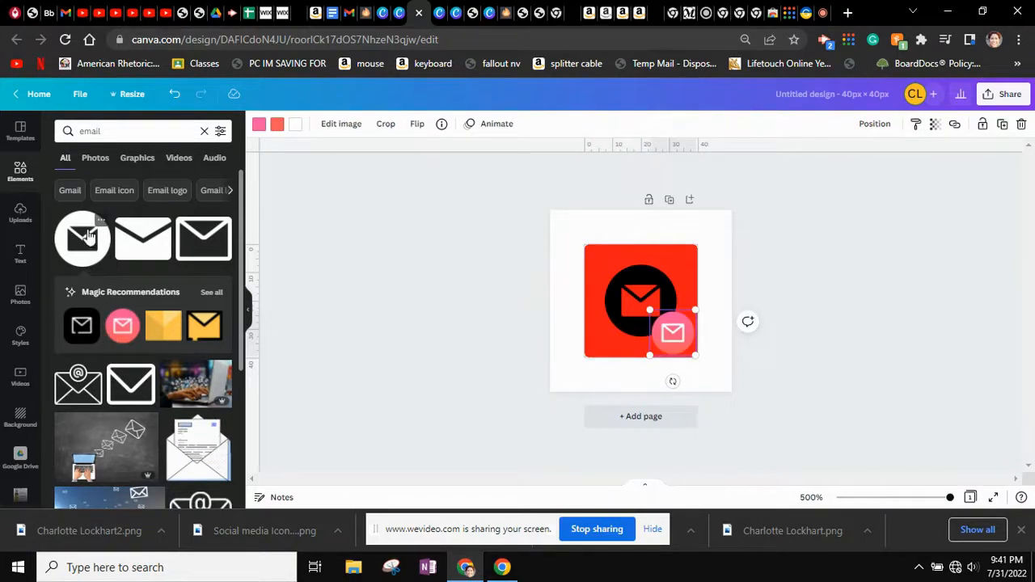
key(Delete)
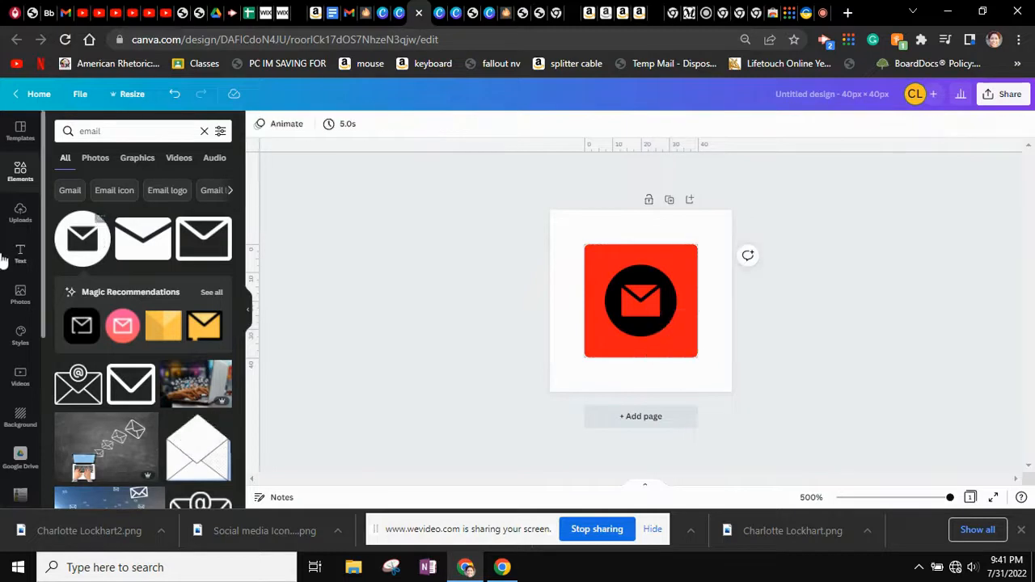
Fine-tune the square's colour to a dark red (#C20808) with the custom colour picker
click(605, 263)
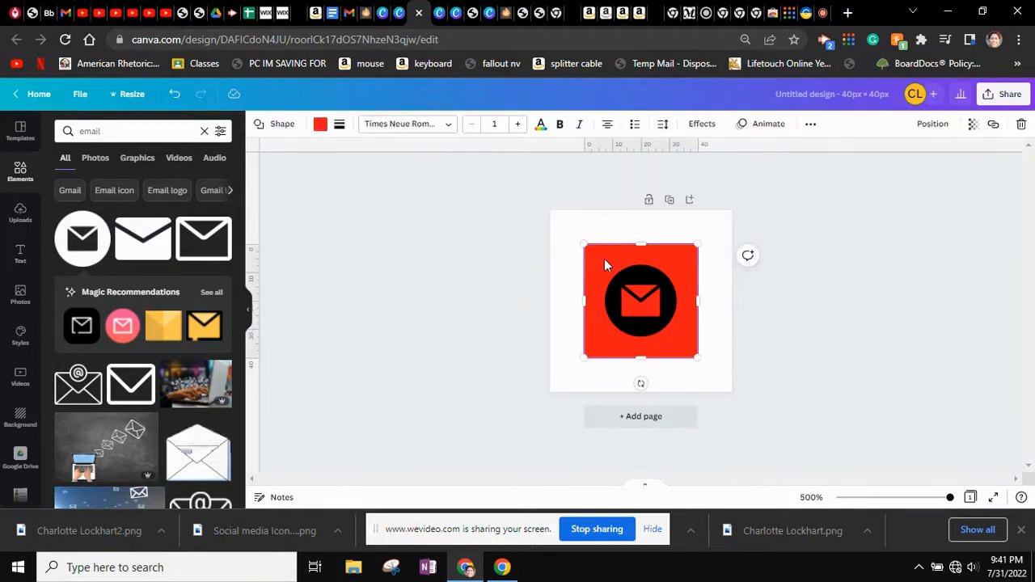
click(320, 124)
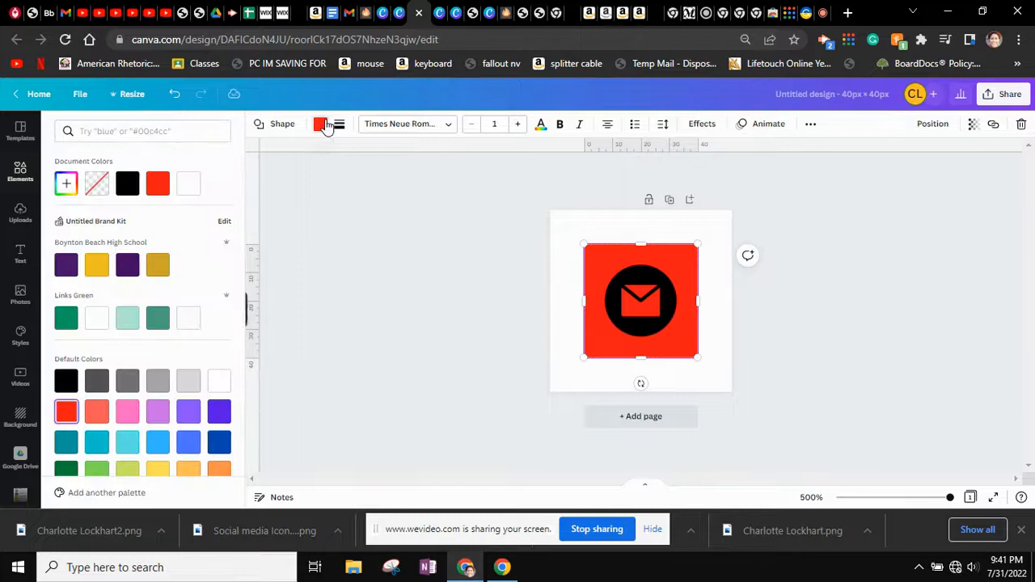
click(58, 189)
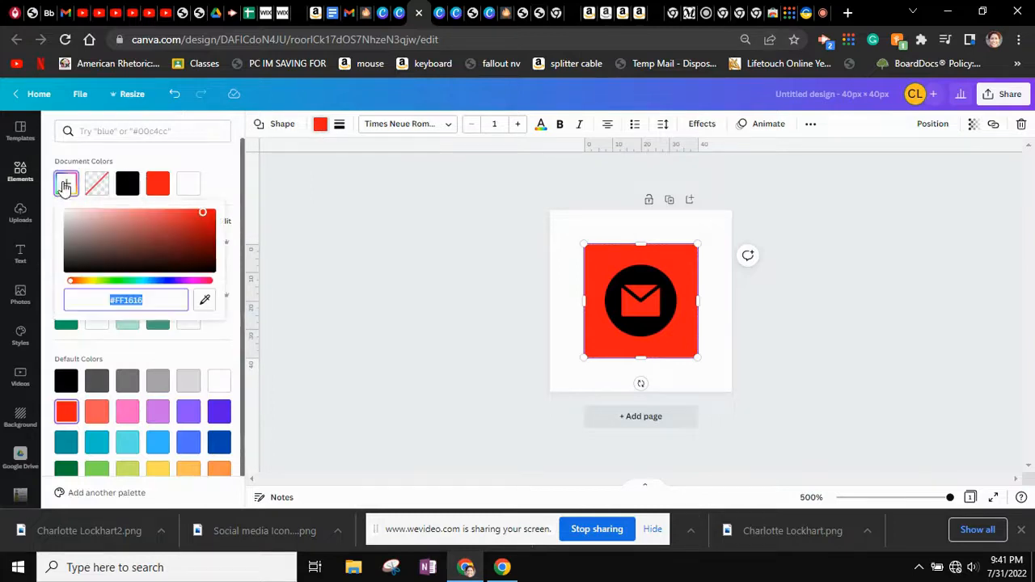
click(209, 235)
drag(210, 230, 212, 222)
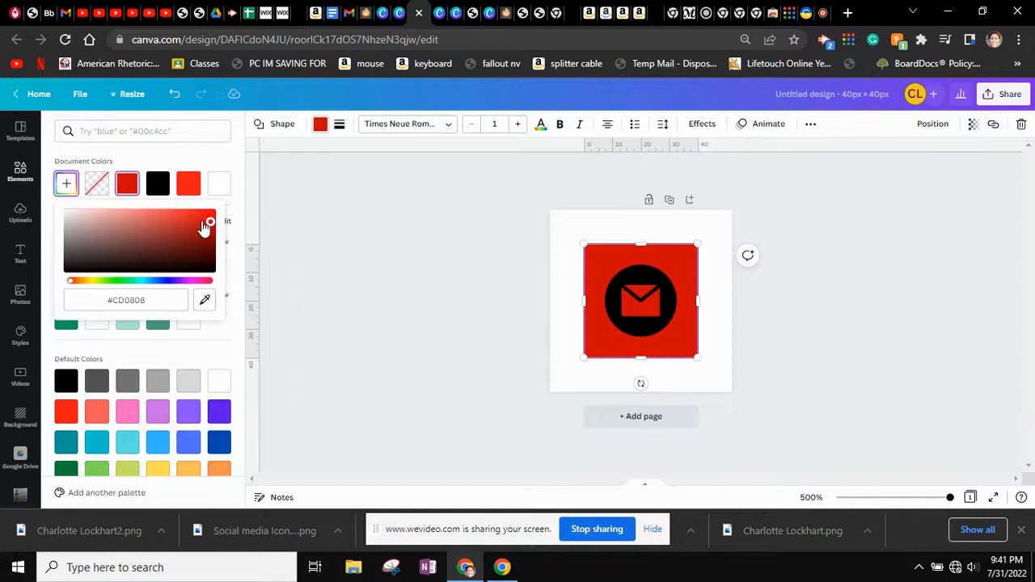
drag(211, 229, 208, 229)
Enlarge the black envelope circle to about 29 × 29 and recentre it on the square
click(627, 307)
drag(627, 308, 621, 308)
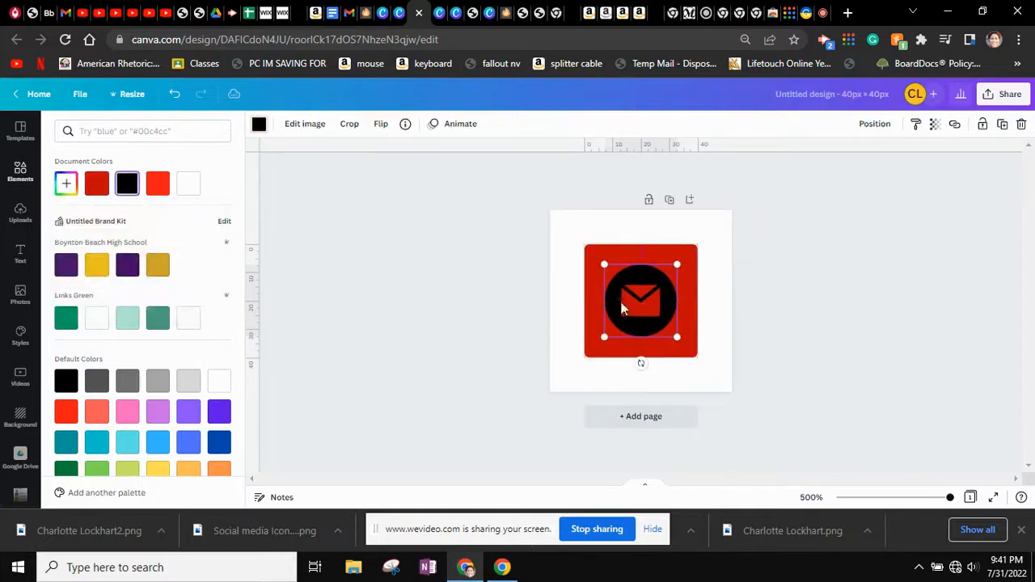
mouse_move(678, 338)
mouse_down()
mouse_move(688, 349)
mouse_move(658, 313)
mouse_move(670, 319)
mouse_up()
click(817, 328)
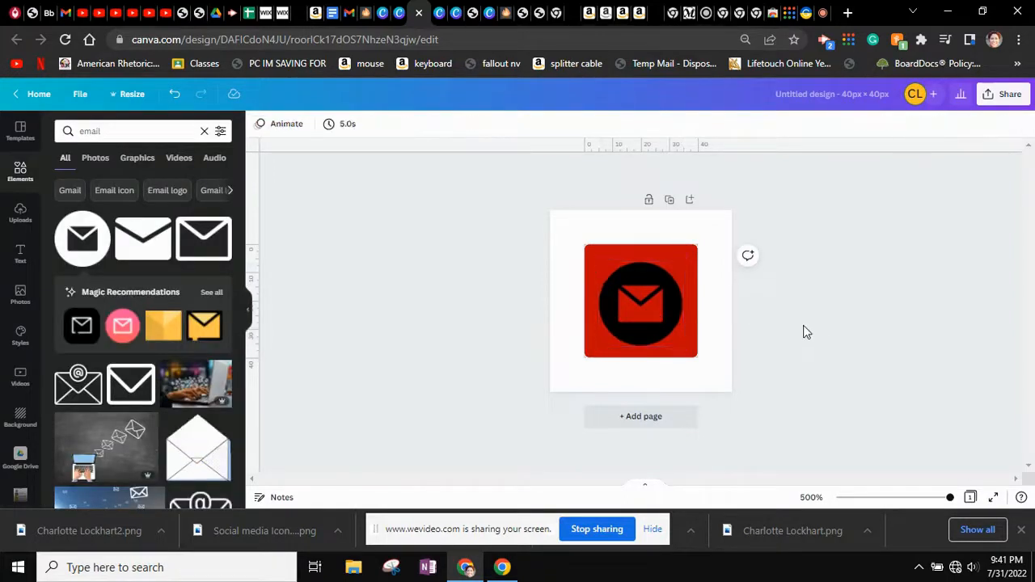
click(686, 228)
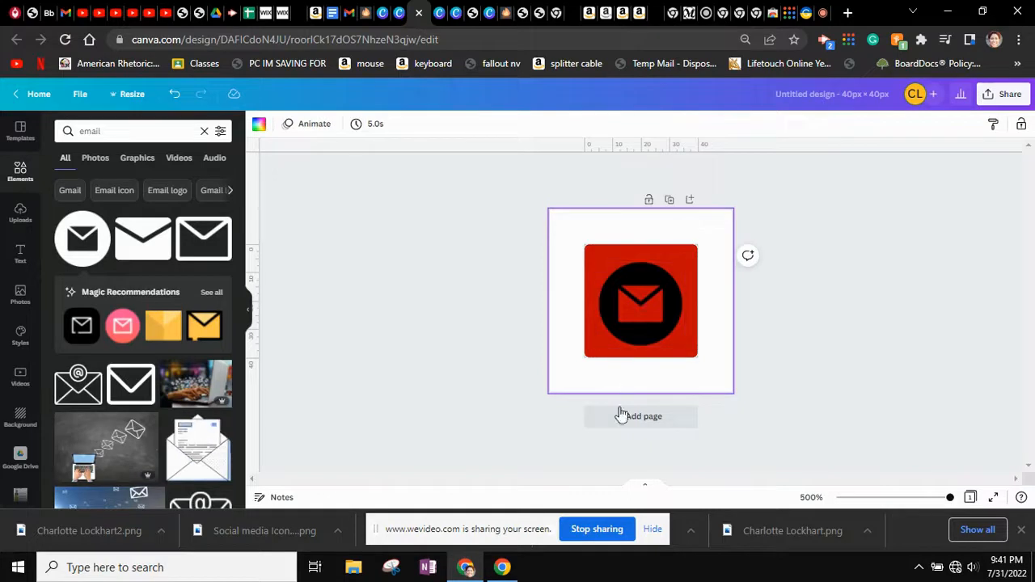
Duplicate the email icon page and swap its envelope for a circular Twitter icon enlarged to fill the square
click(671, 201)
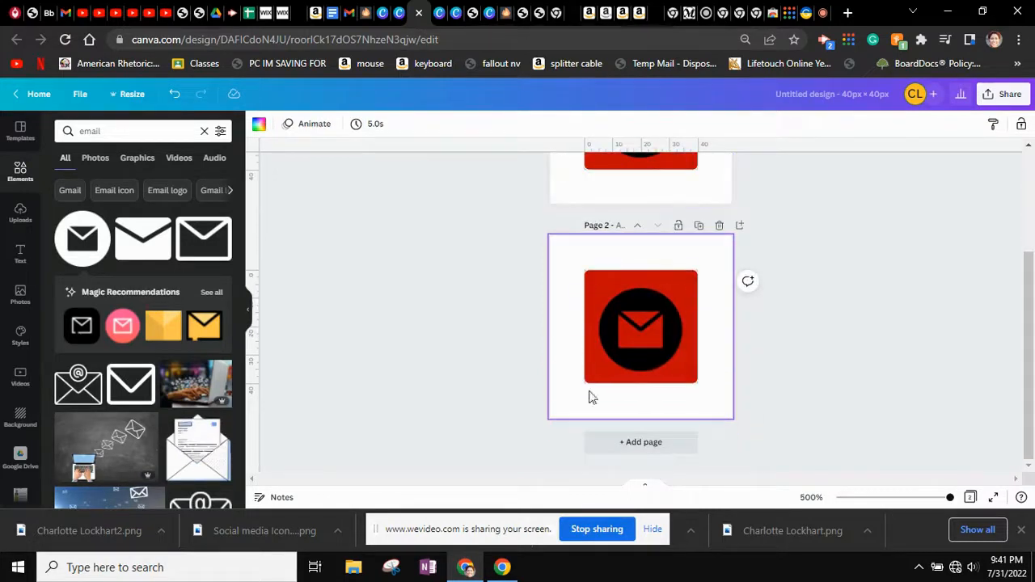
click(638, 352)
key(Delete)
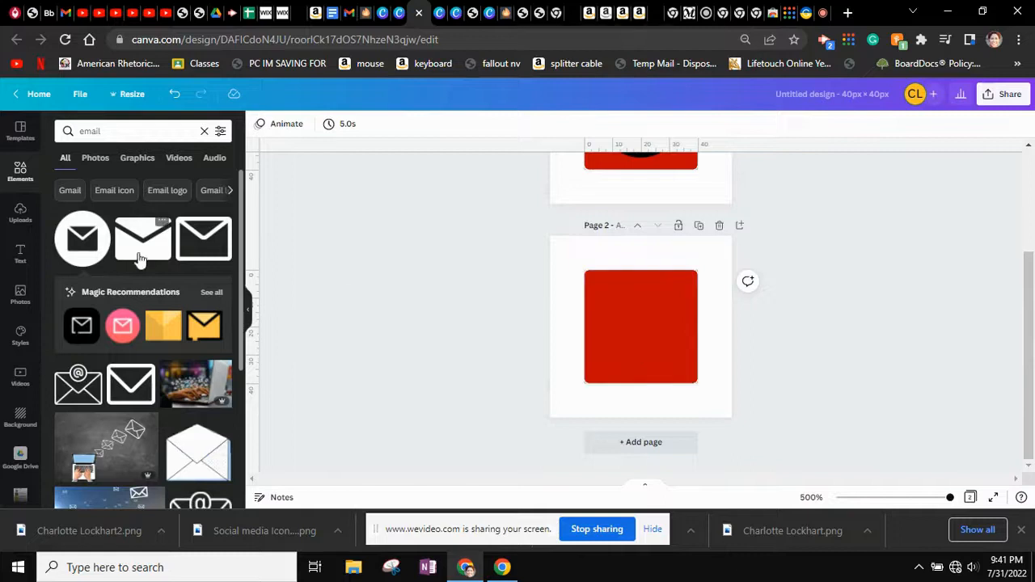
click(117, 133)
text(twitter)
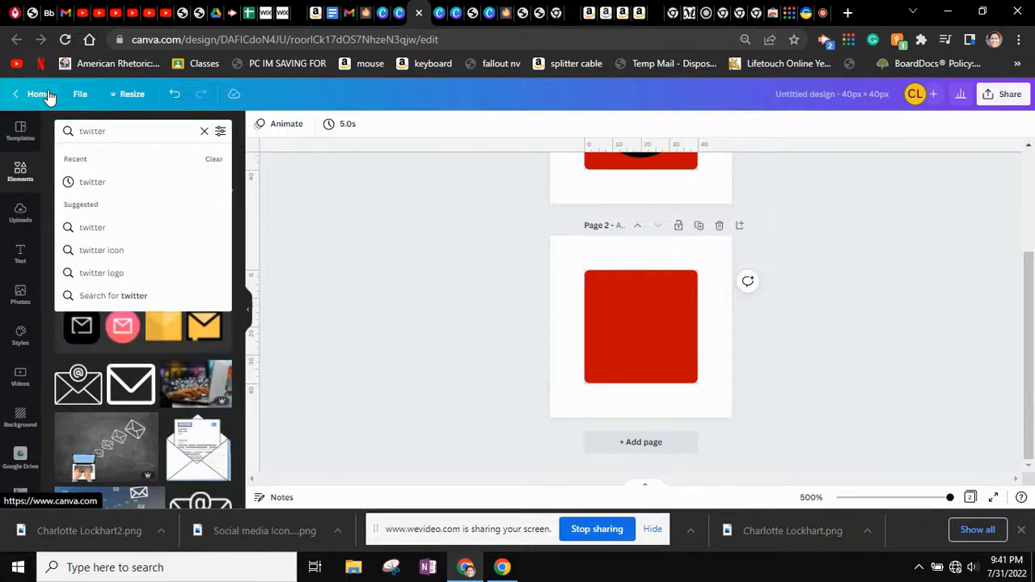
click(122, 256)
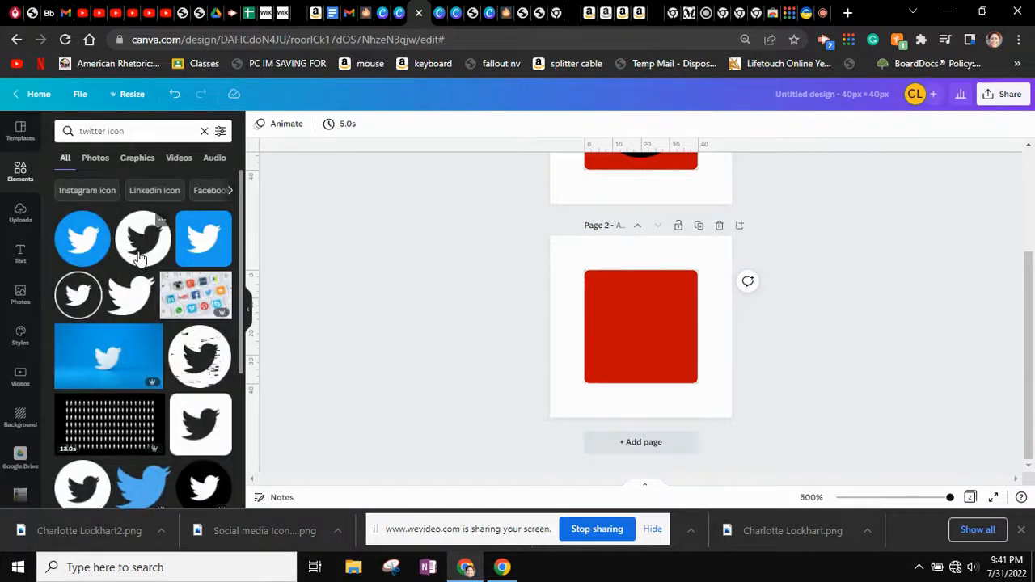
click(139, 257)
drag(629, 315, 596, 281)
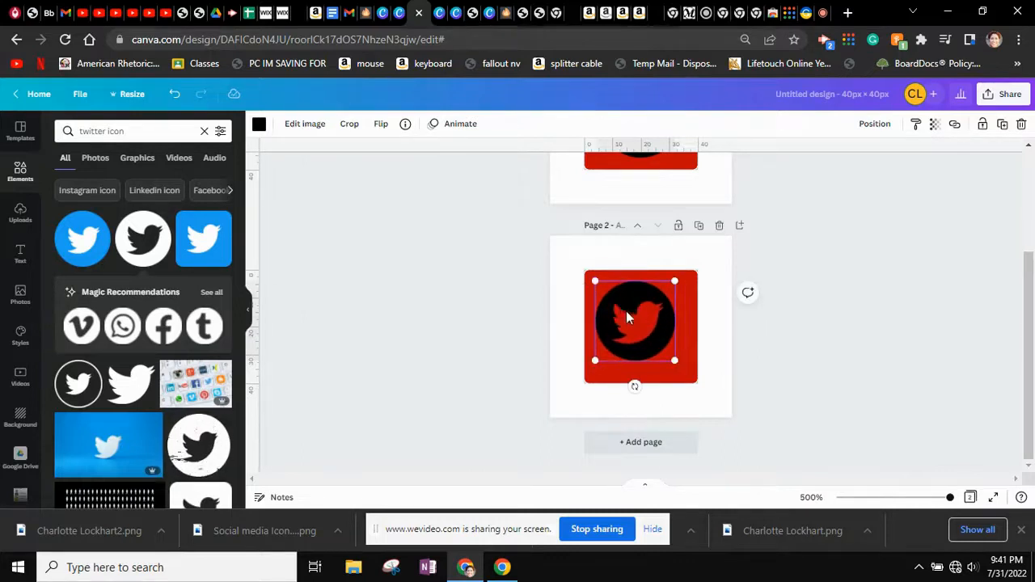
drag(629, 319, 633, 323)
scroll(780, 348, up, 1)
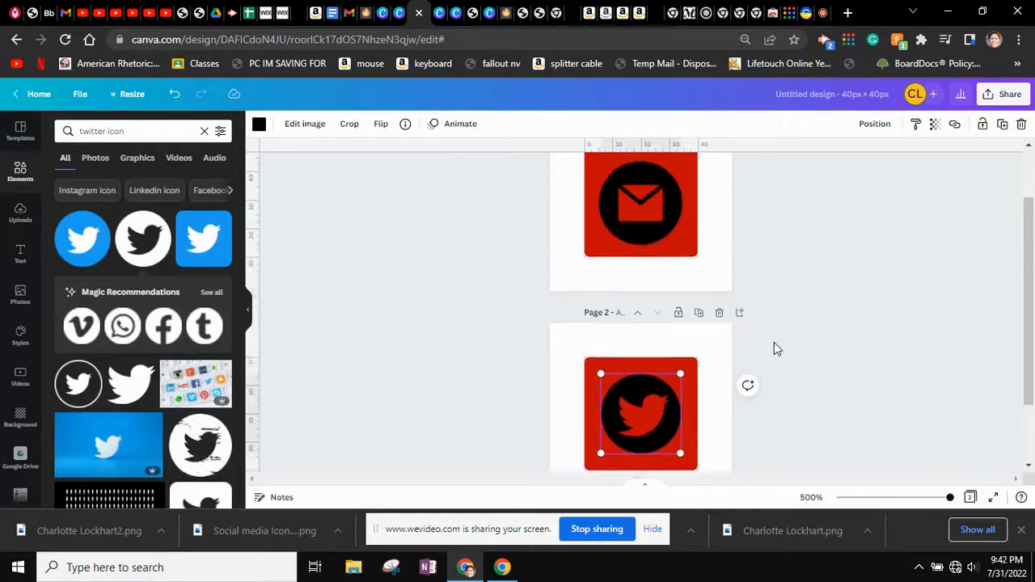
scroll(774, 343, down, 1)
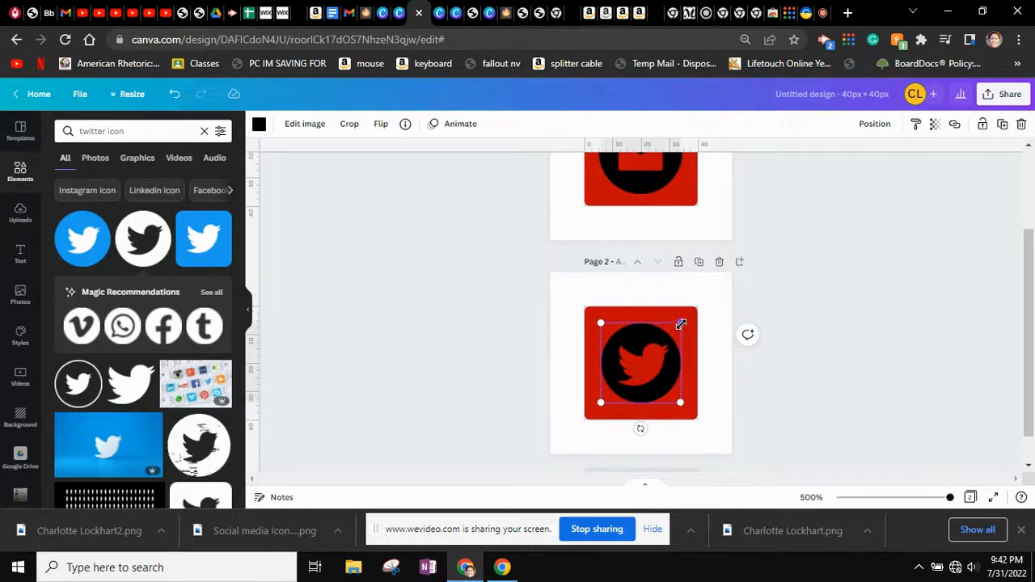
drag(681, 323, 689, 317)
click(756, 377)
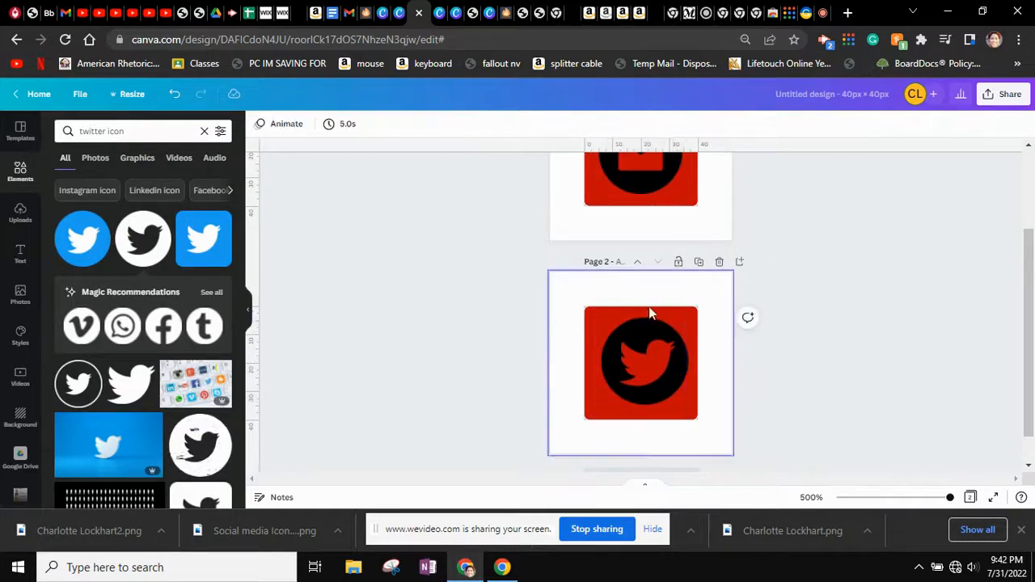
Enlarge the envelope to about 31×31 and the Twitter icon to about 32×32, recentring both
click(655, 174)
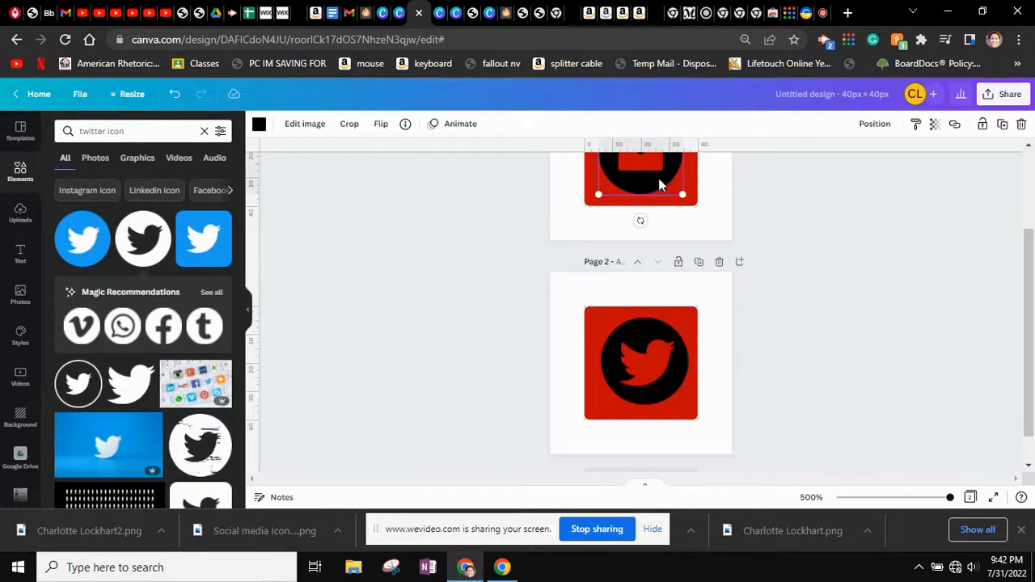
scroll(658, 180, up, 1)
drag(684, 238, 688, 238)
click(672, 397)
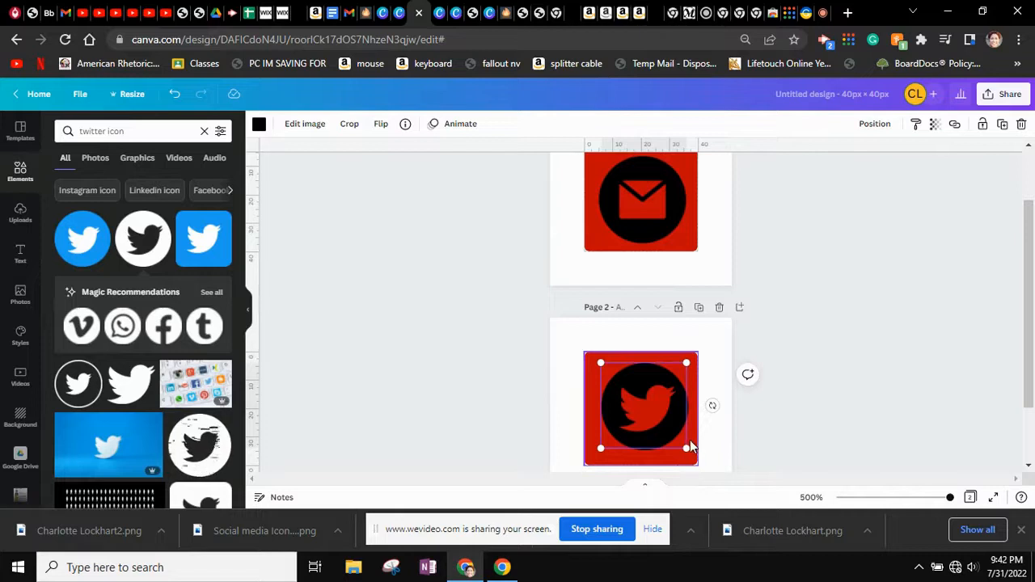
drag(689, 444, 687, 453)
click(797, 475)
drag(659, 411, 656, 413)
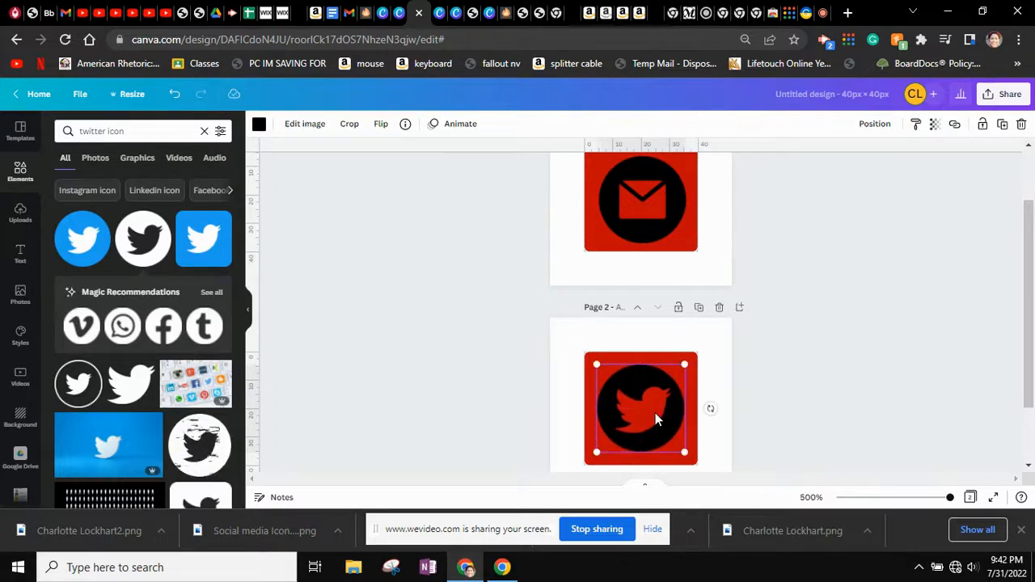
click(639, 208)
drag(638, 208, 636, 203)
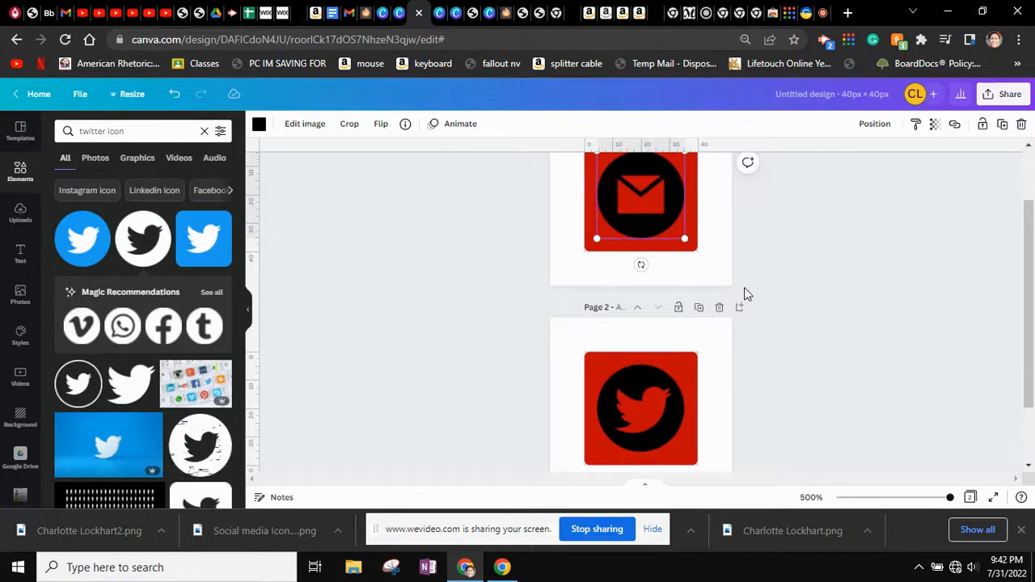
Duplicate page 2 as page 3 and remove its Twitter icon, leaving only the red square
click(698, 311)
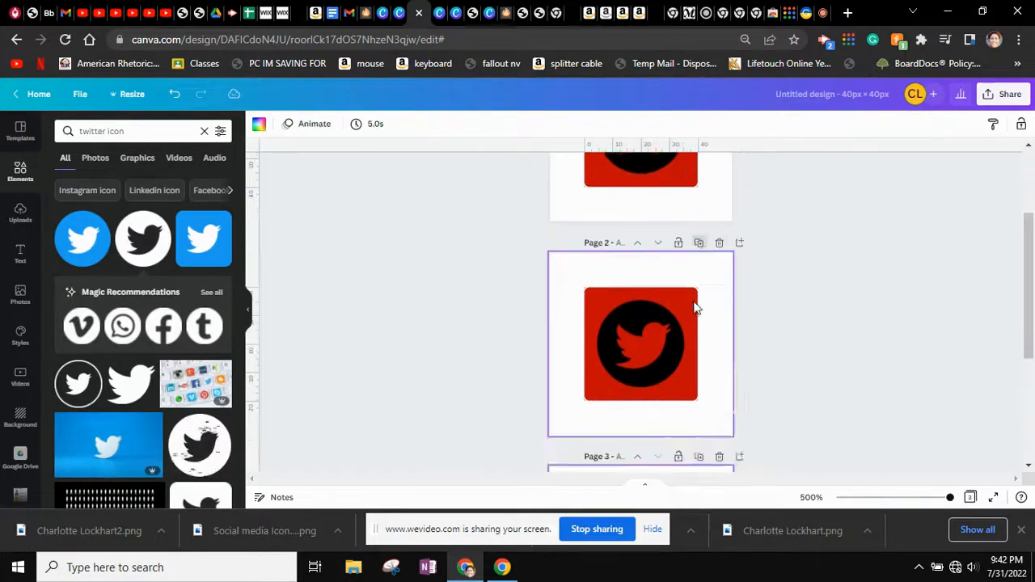
click(648, 379)
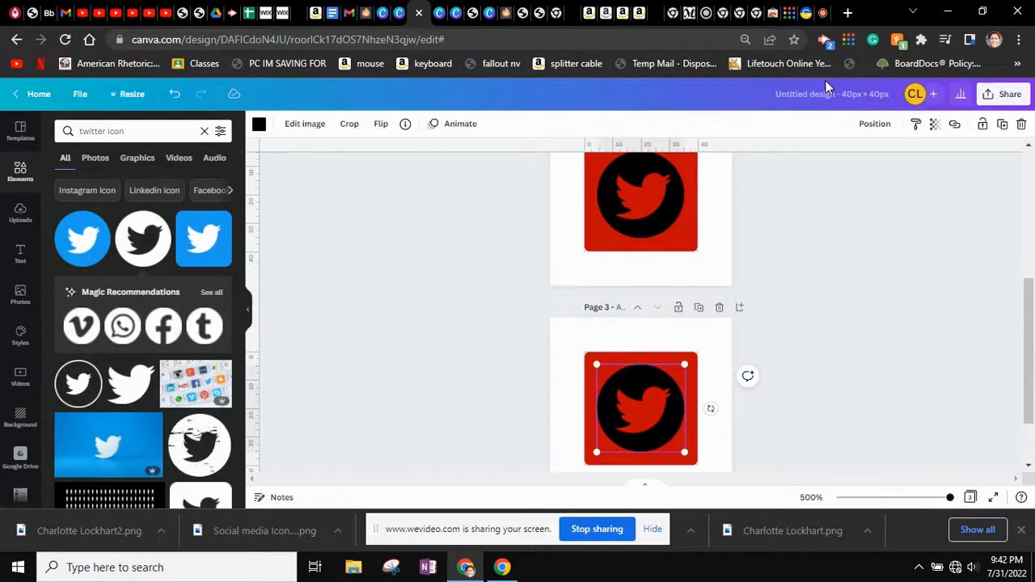
key(Delete)
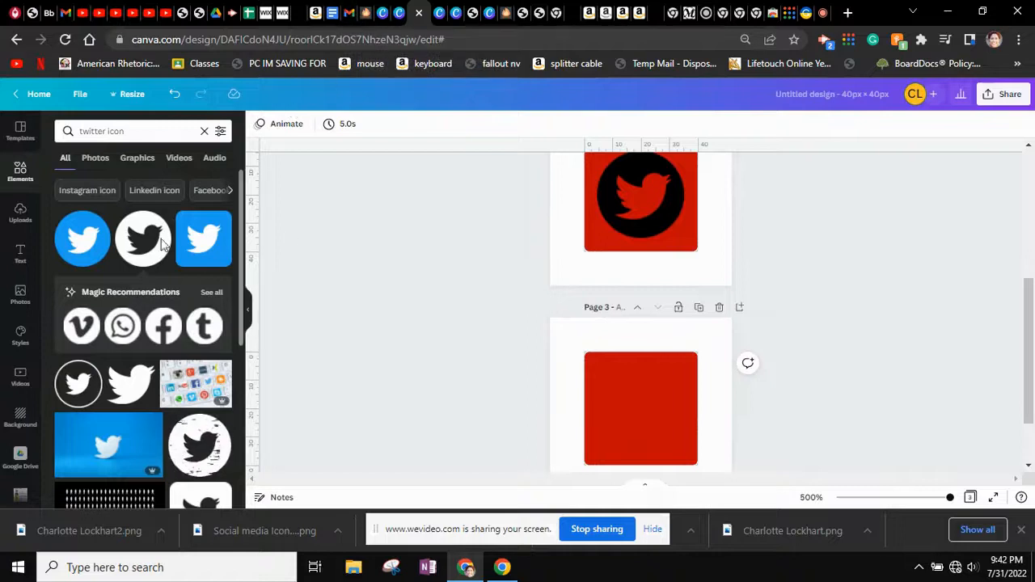
click(136, 132)
drag(137, 132, 41, 107)
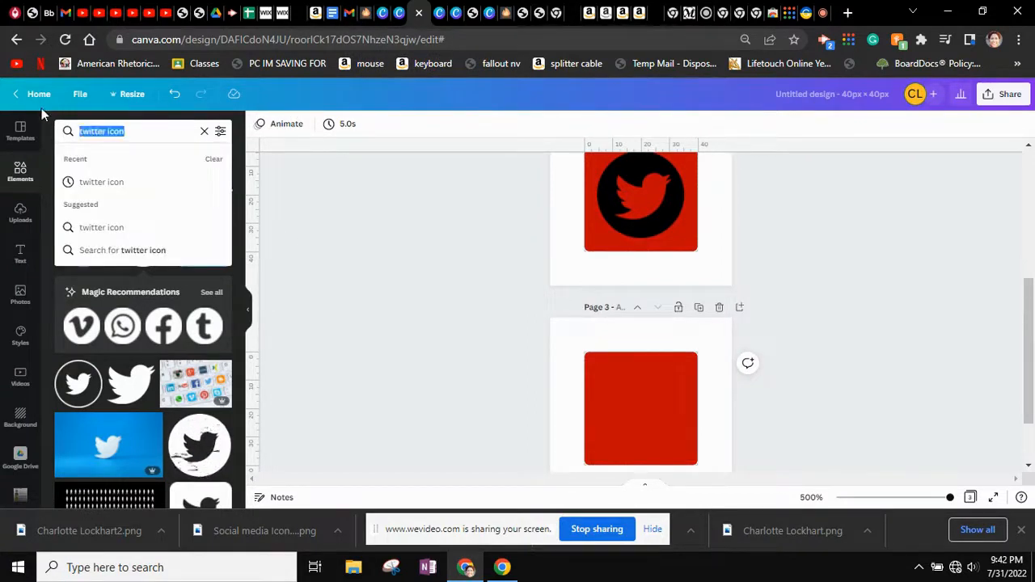
text(website)
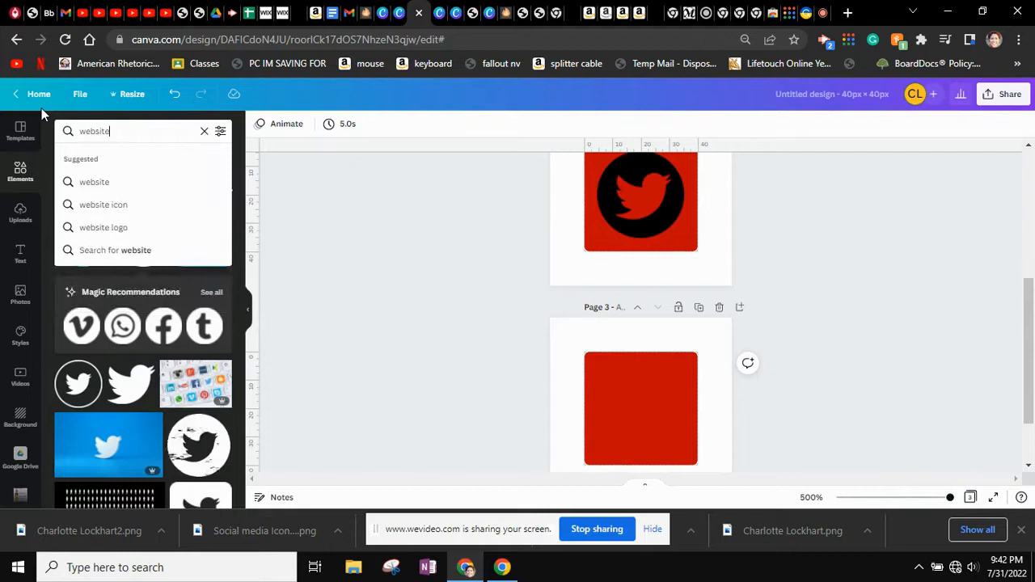
Add one black globe from the 'website' graphics search to page 3, sized 31×31 on the red square
key(Return)
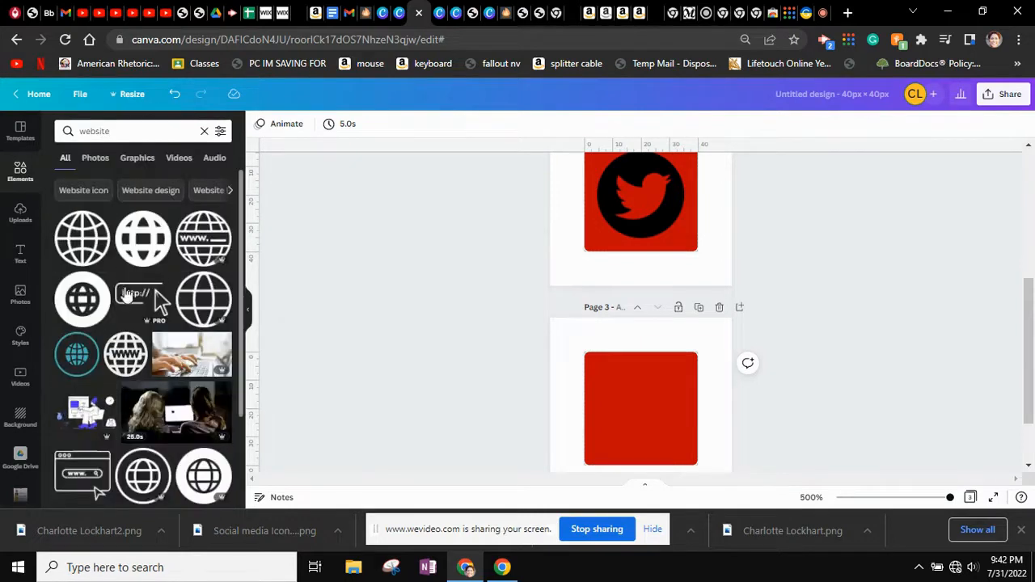
double_click(82, 240)
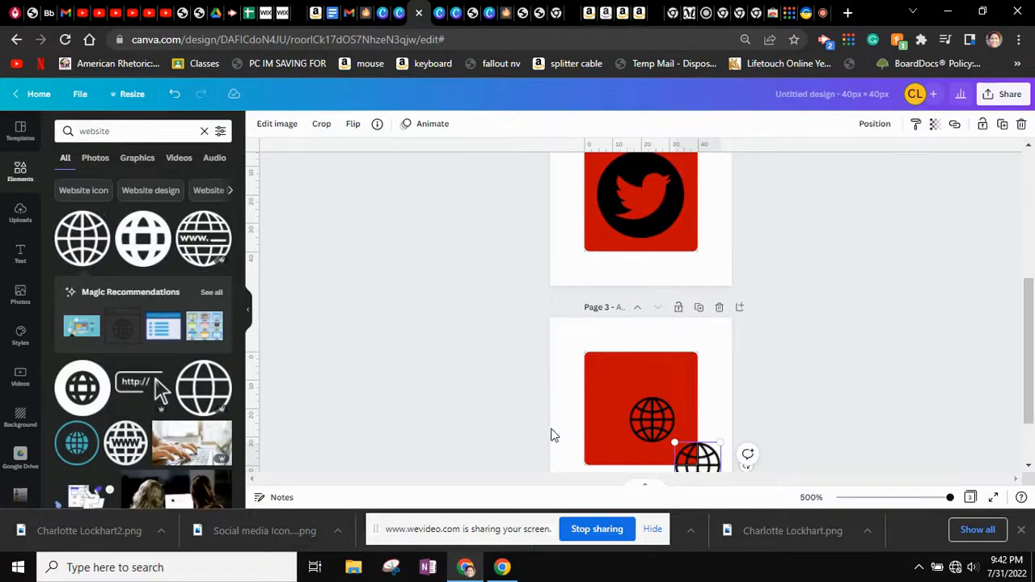
key(Delete)
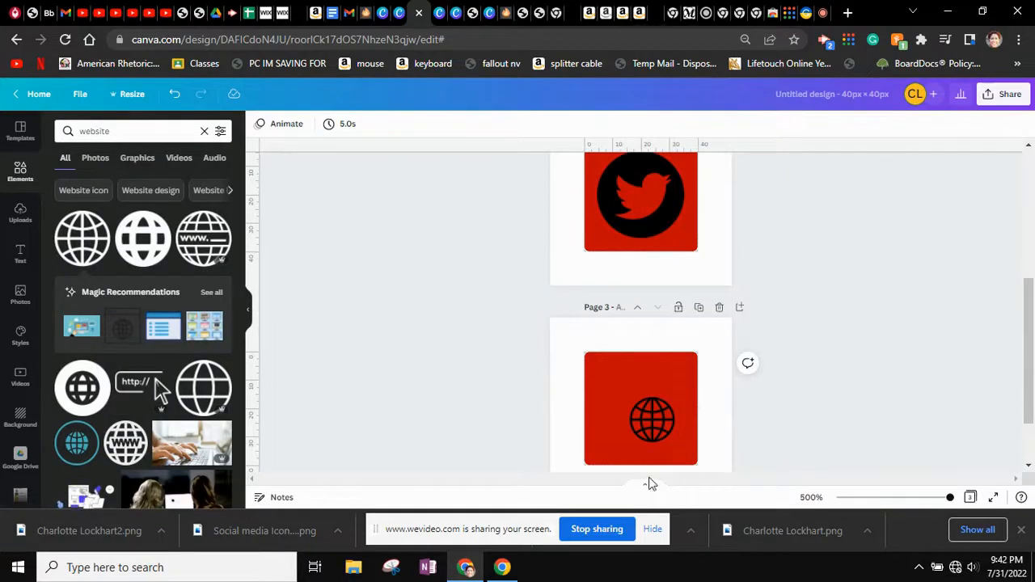
click(652, 419)
drag(629, 397, 595, 363)
drag(674, 441, 686, 456)
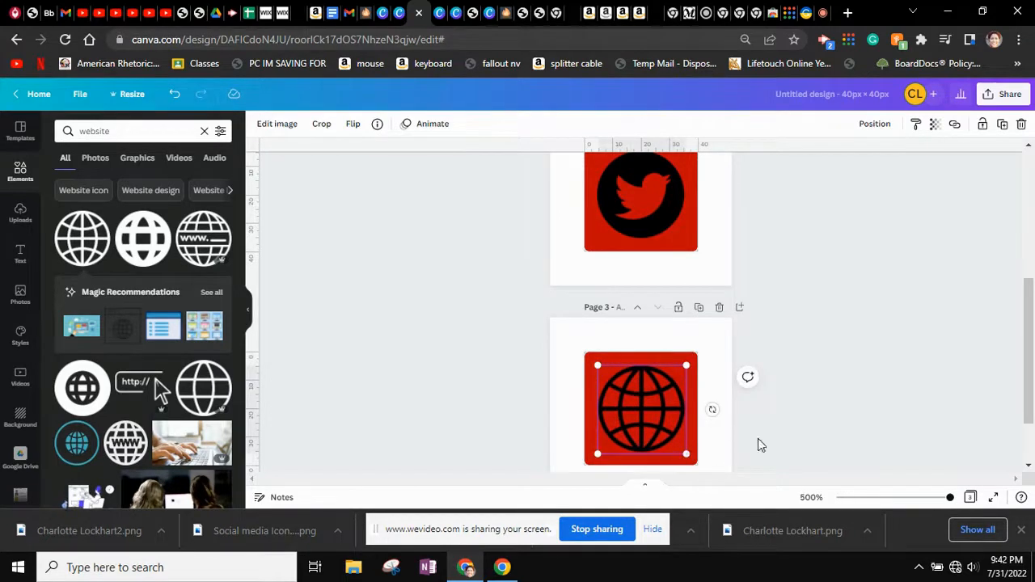
click(793, 458)
scroll(712, 400, up, 5)
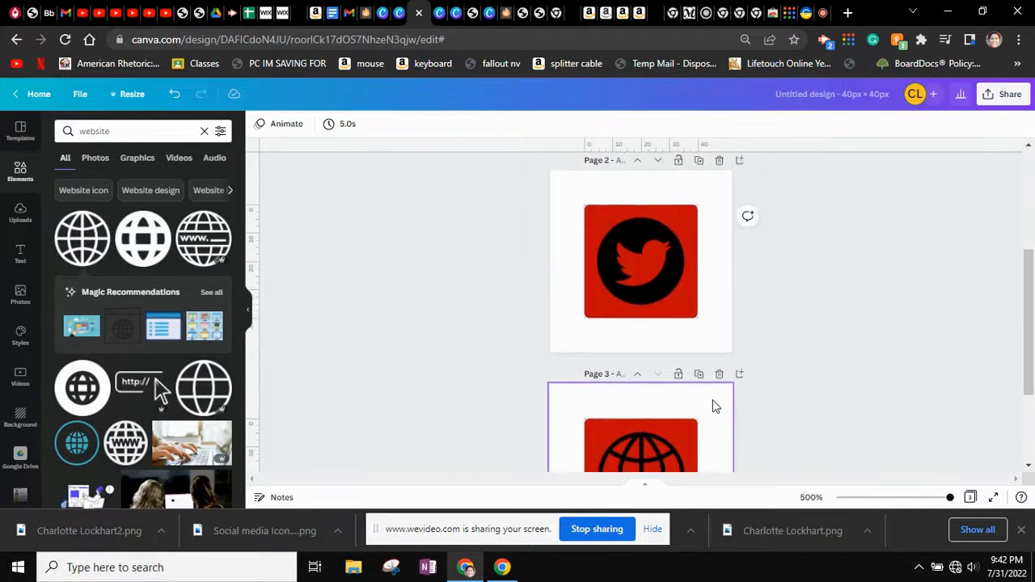
scroll(712, 400, down, 5)
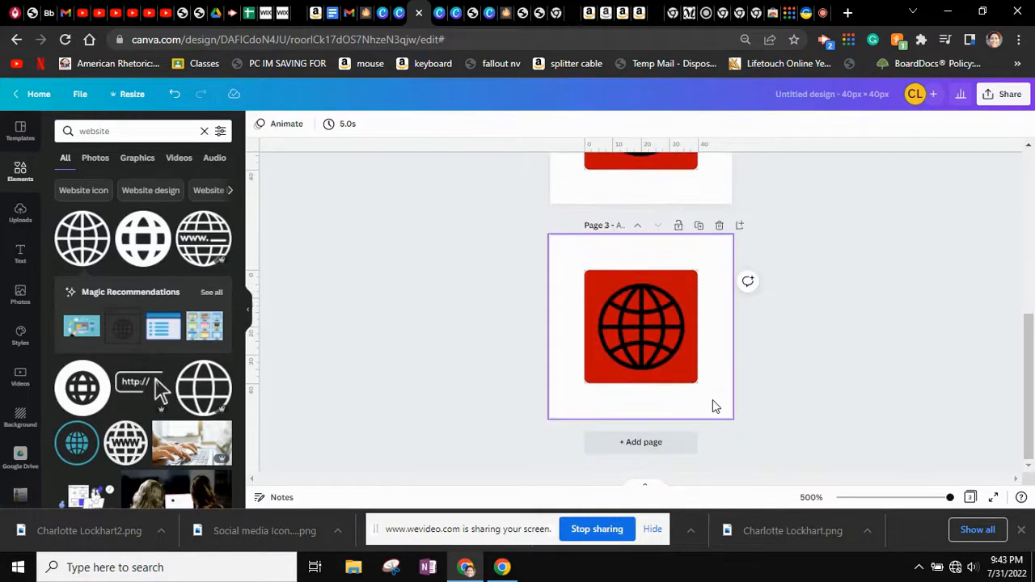
scroll(712, 399, up, 5)
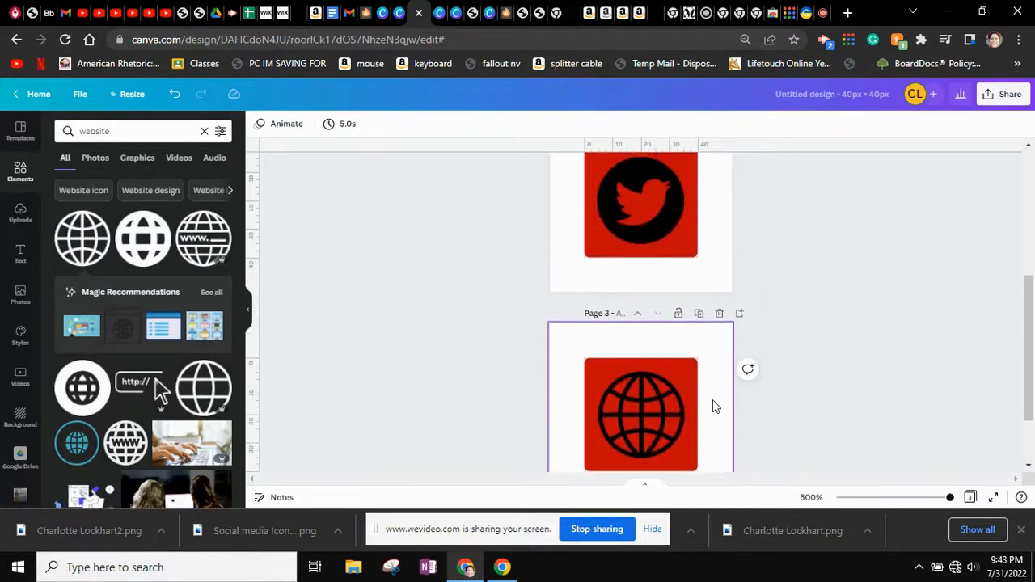
Export only page 1 as a PNG, titling the design and saving the file as 'Icons Email' in Downloads
click(1006, 99)
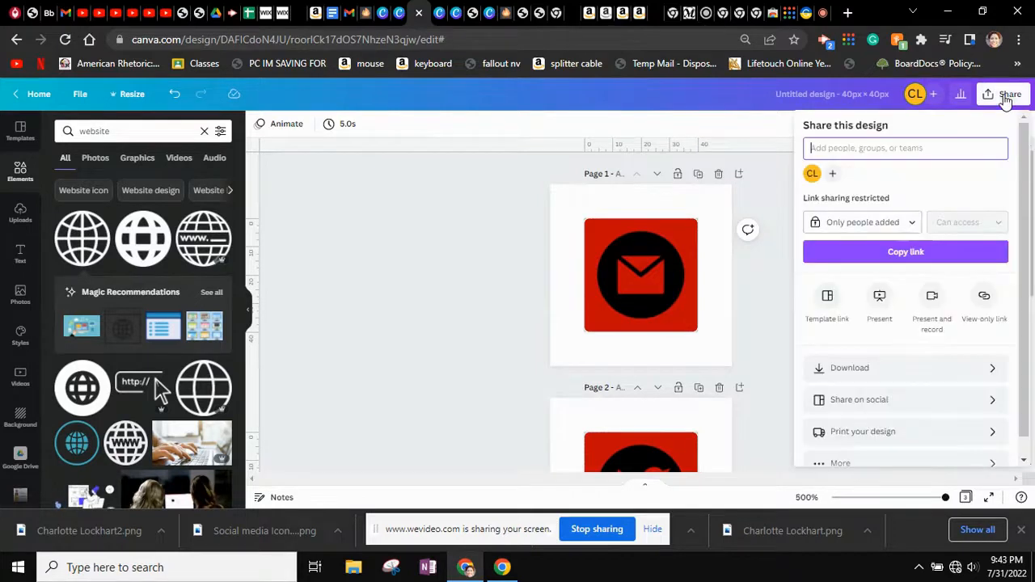
click(900, 374)
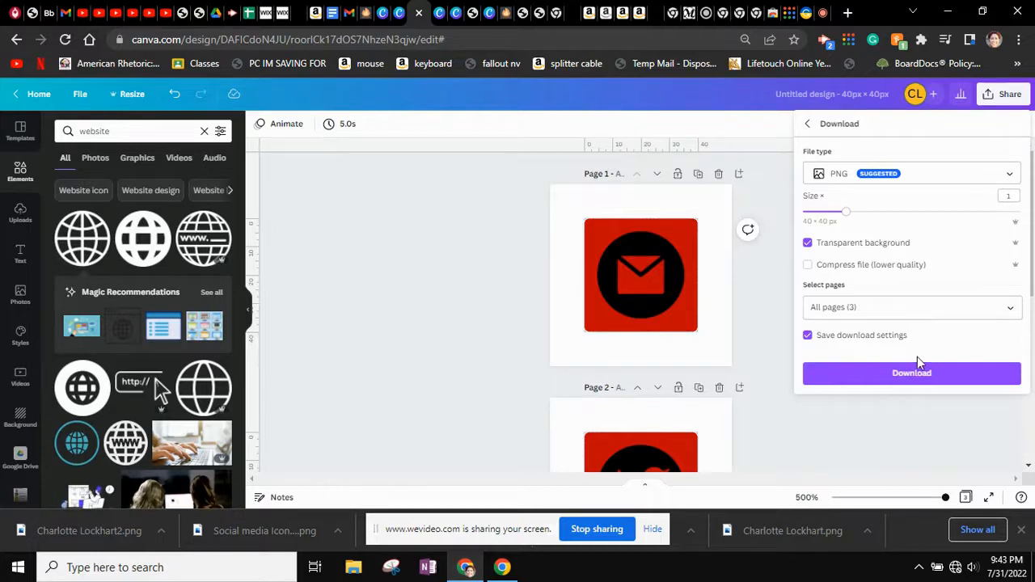
click(1014, 312)
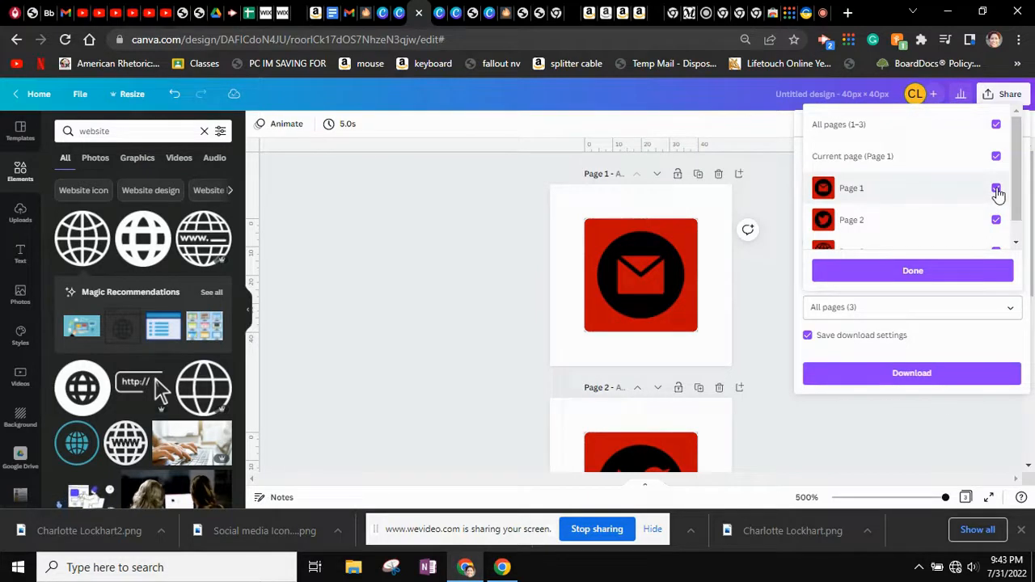
click(996, 124)
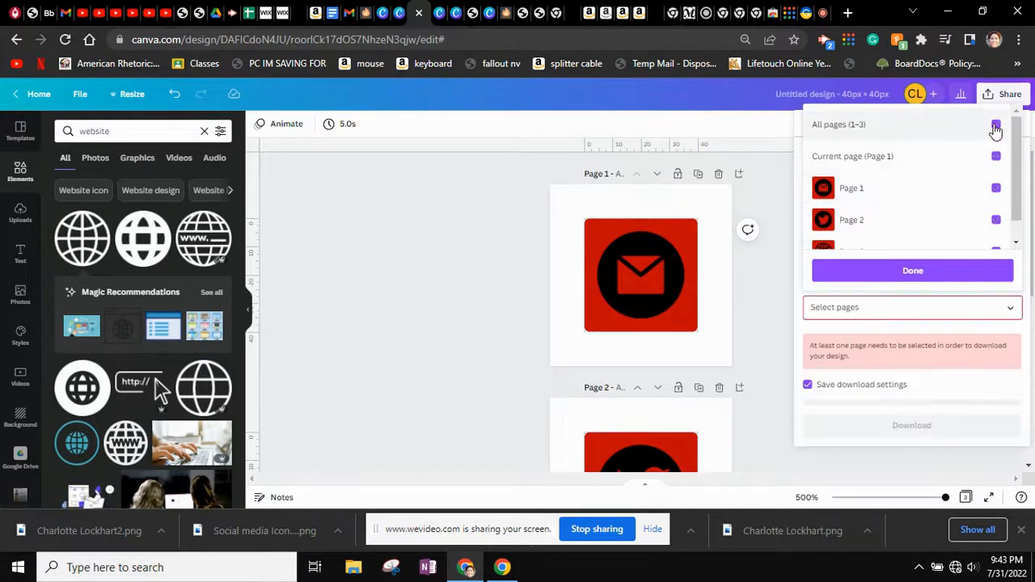
click(996, 188)
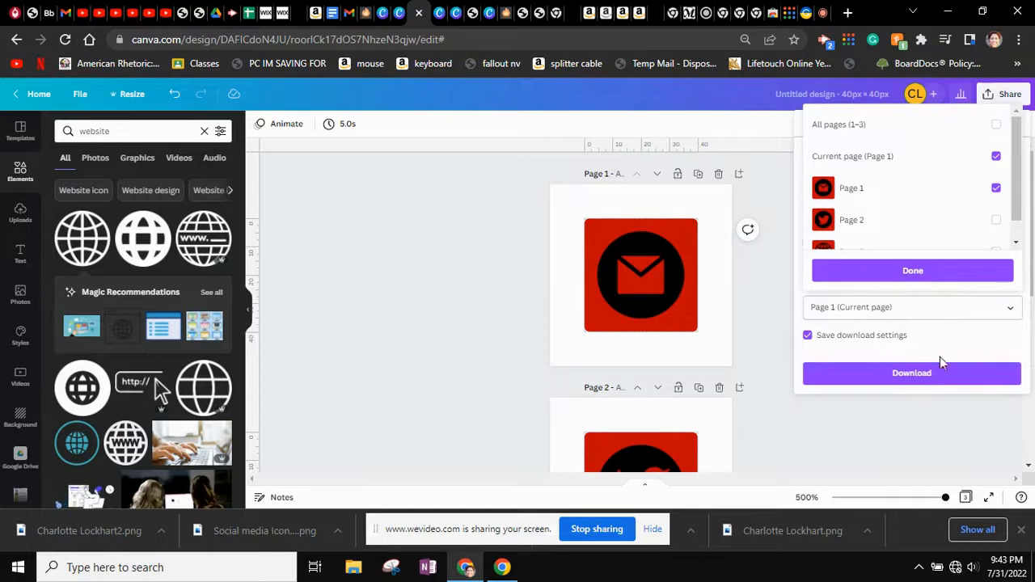
click(930, 271)
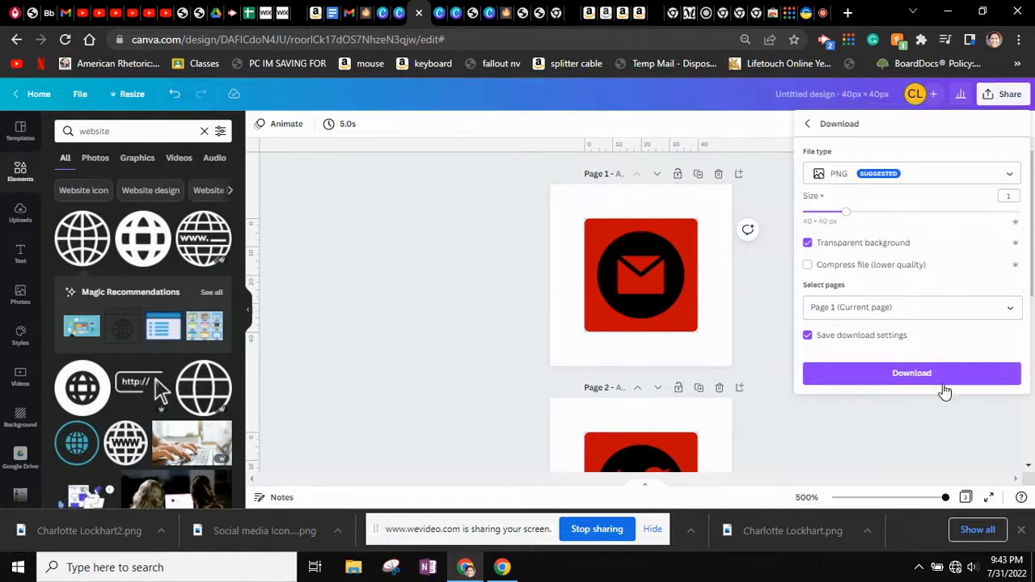
click(834, 95)
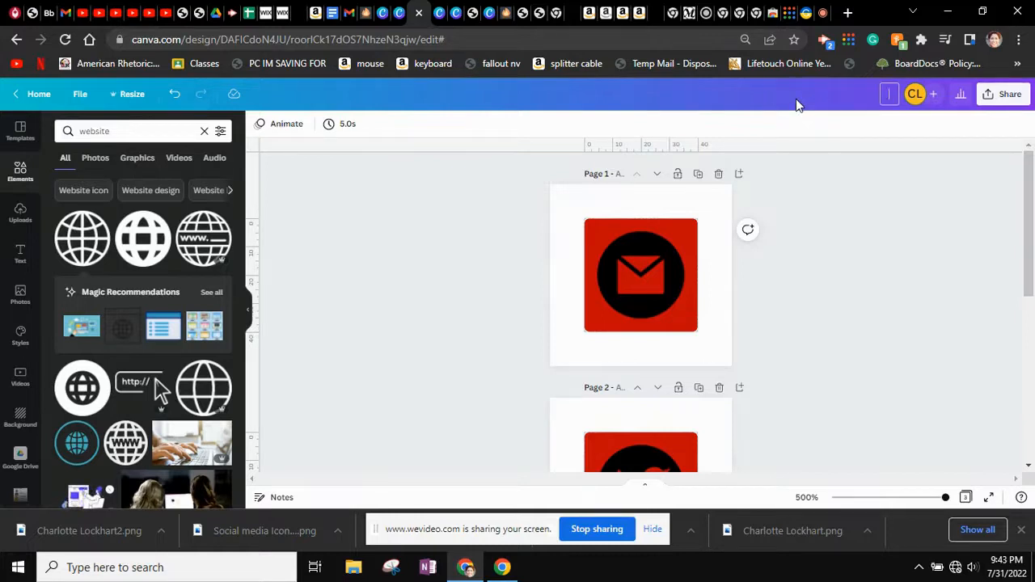
text(Icons Email)
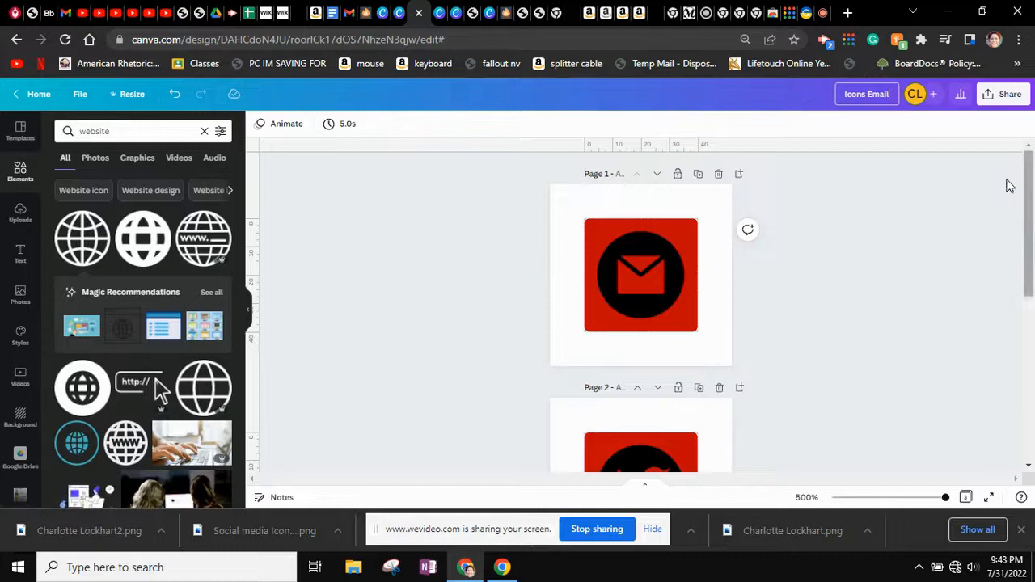
click(1006, 97)
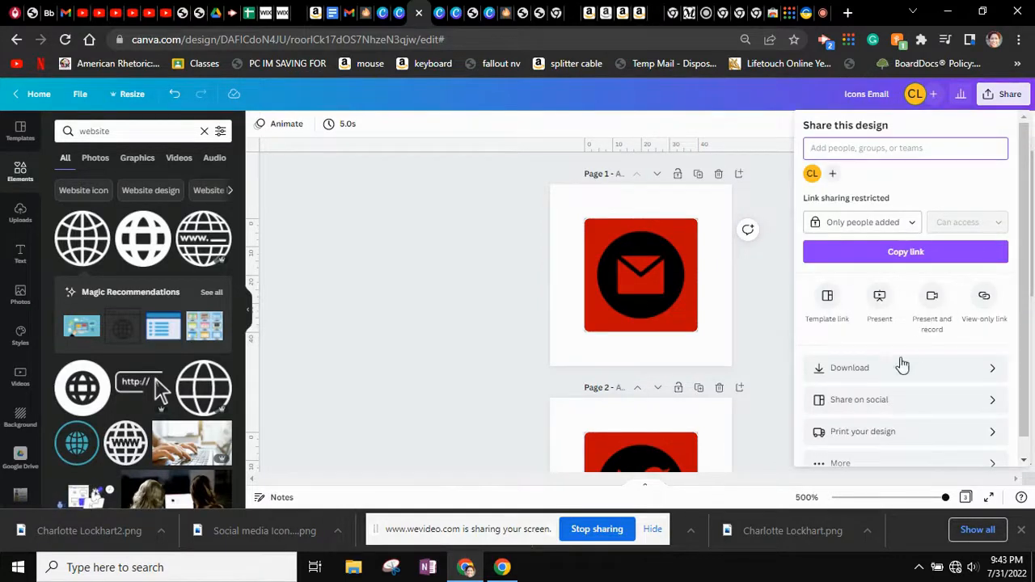
click(918, 374)
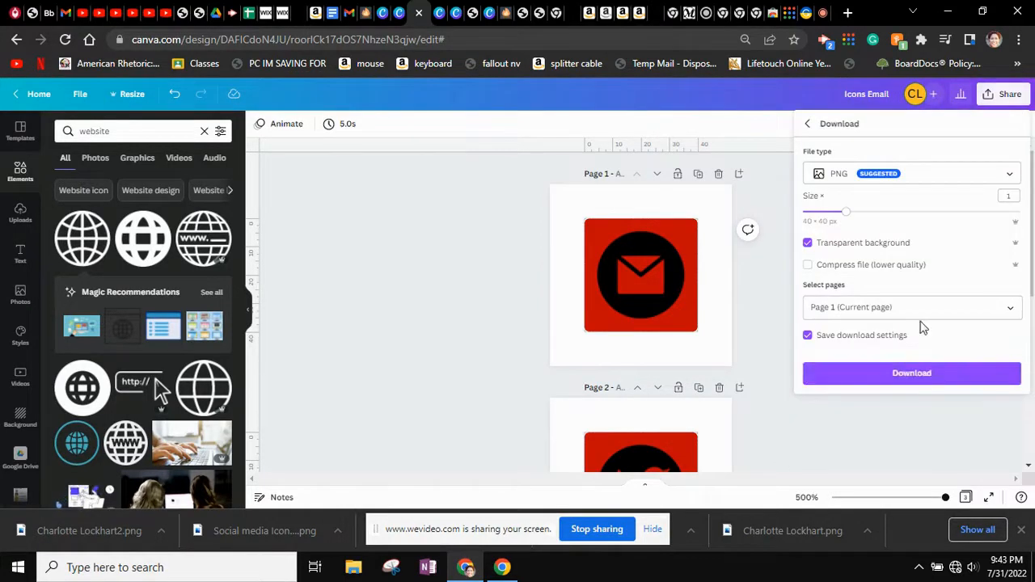
click(912, 374)
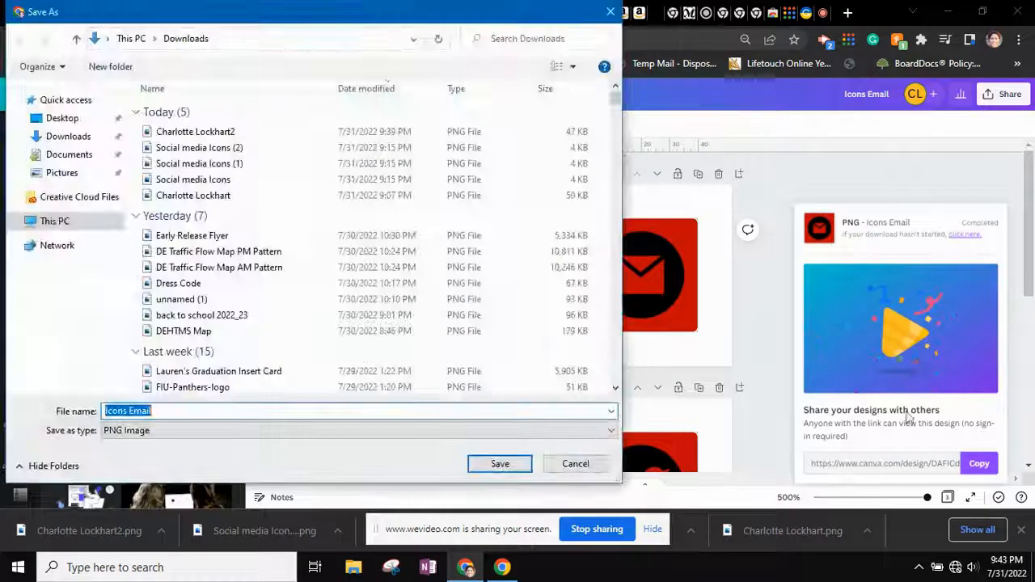
click(500, 468)
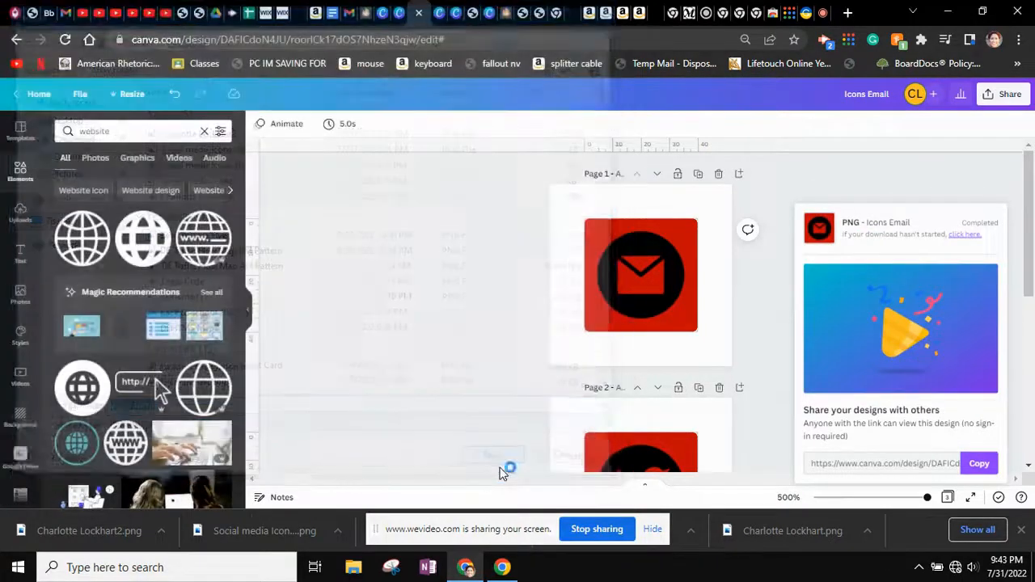
Export only page 2 as a PNG and save it in Downloads as IconsTwitter
click(1010, 96)
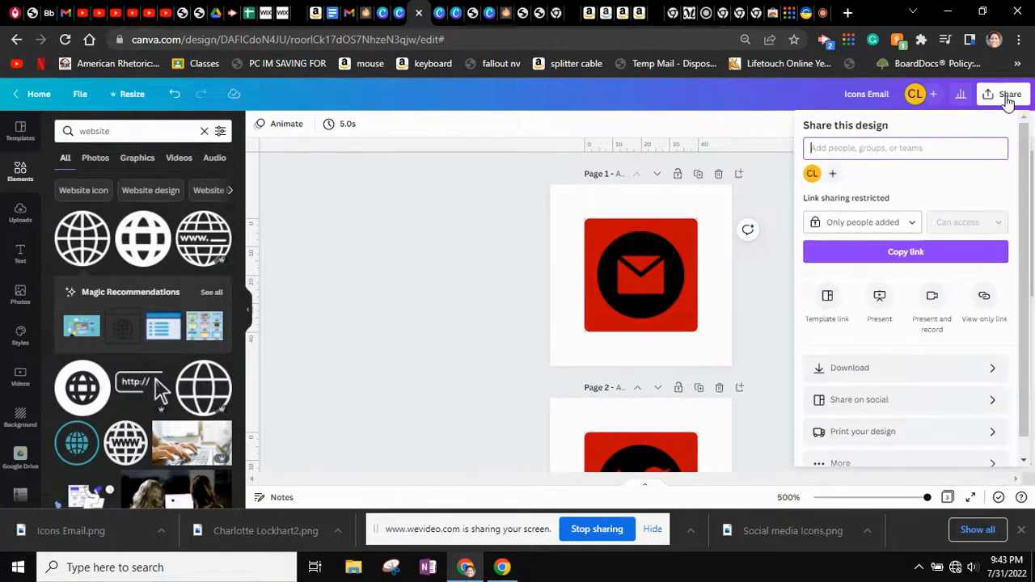
click(914, 374)
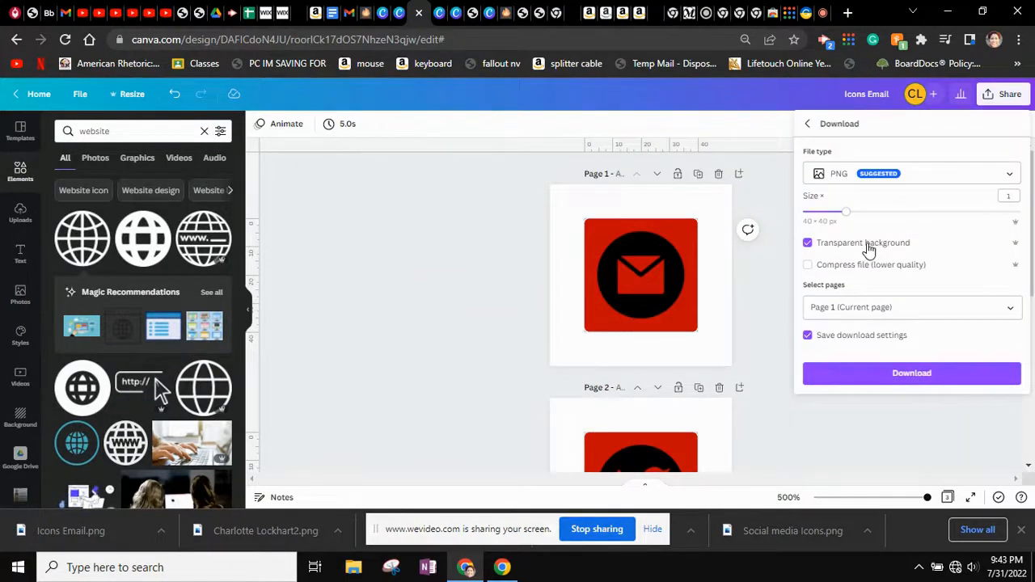
click(936, 307)
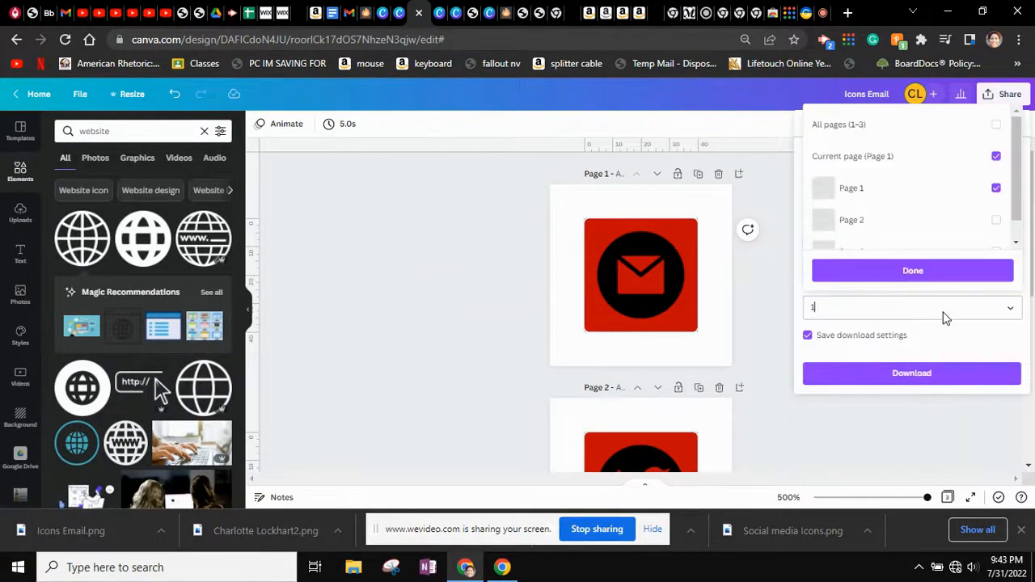
click(995, 157)
click(996, 220)
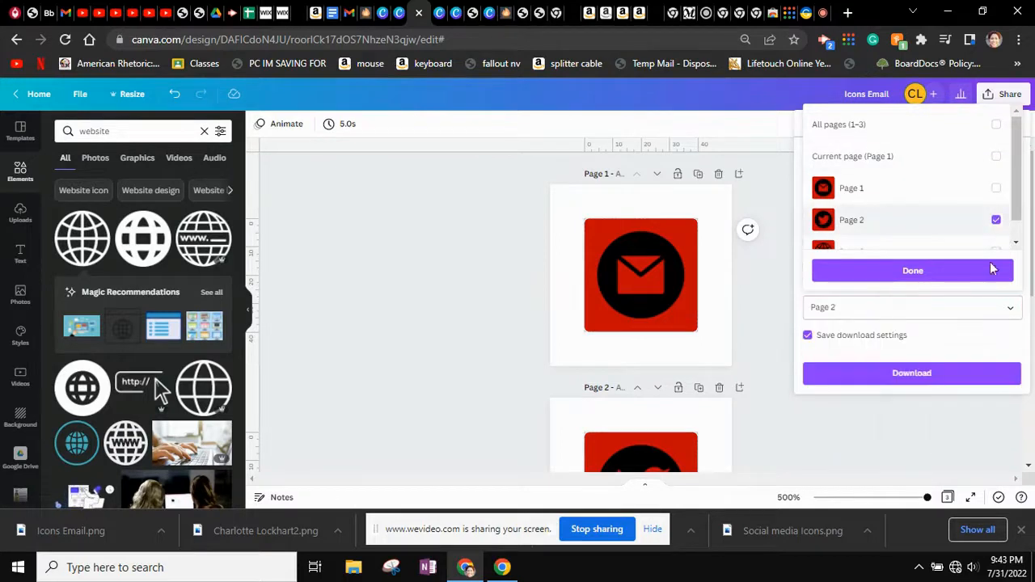
click(993, 270)
click(942, 386)
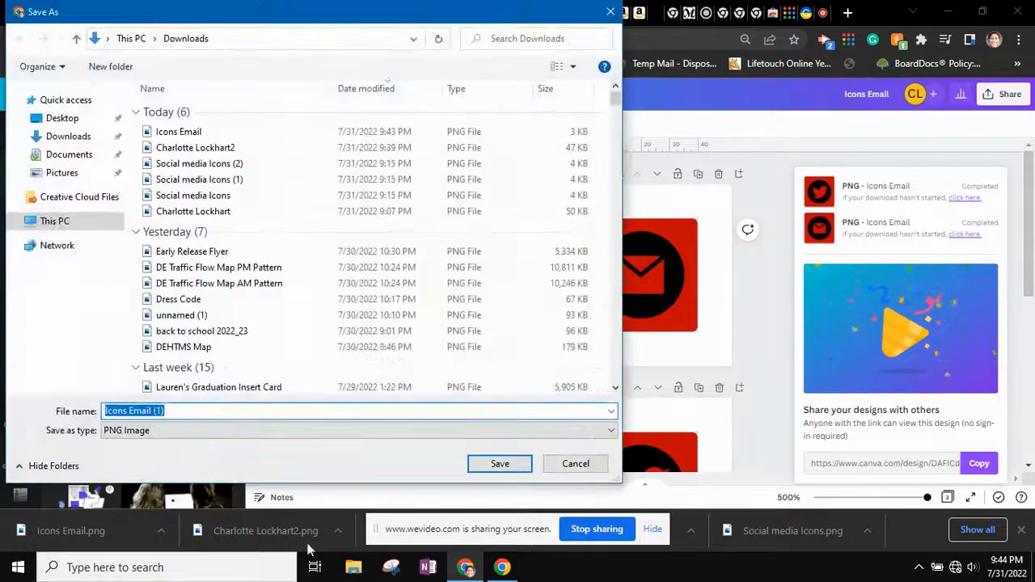
drag(127, 411, 164, 412)
text(Twitter)
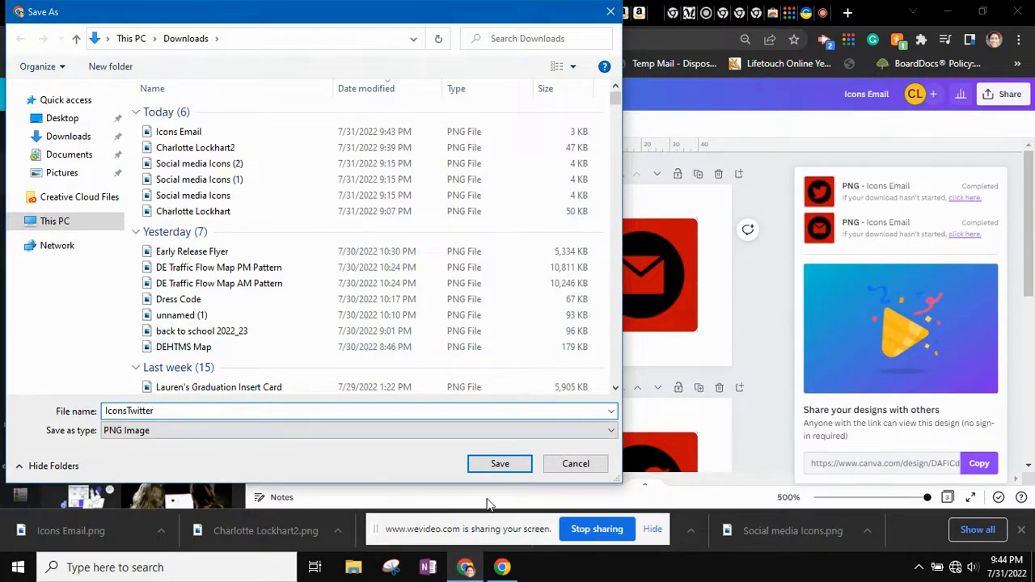
click(499, 464)
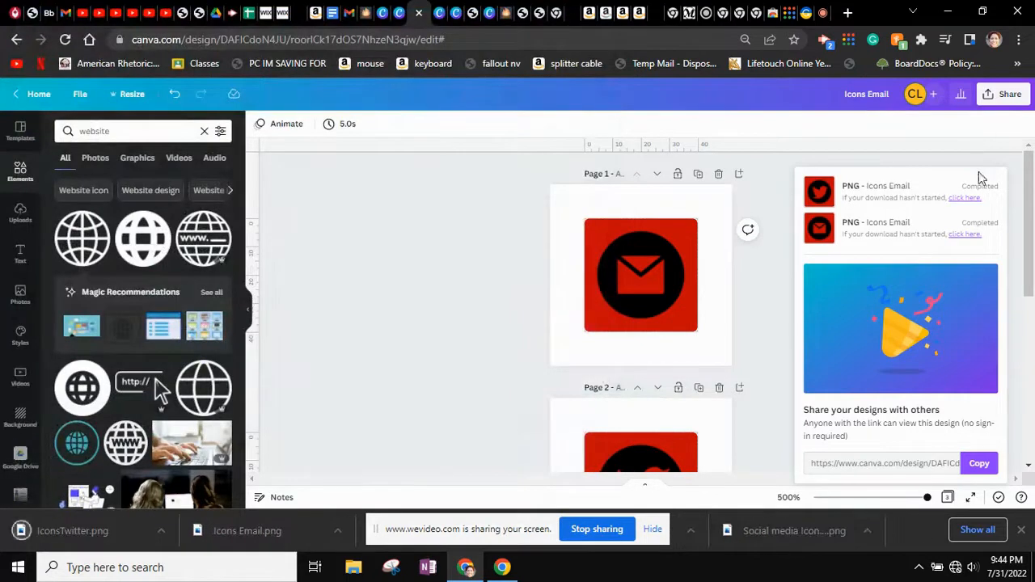
Export only page 3 with the globe as a PNG and save it as Icons Web
click(1011, 100)
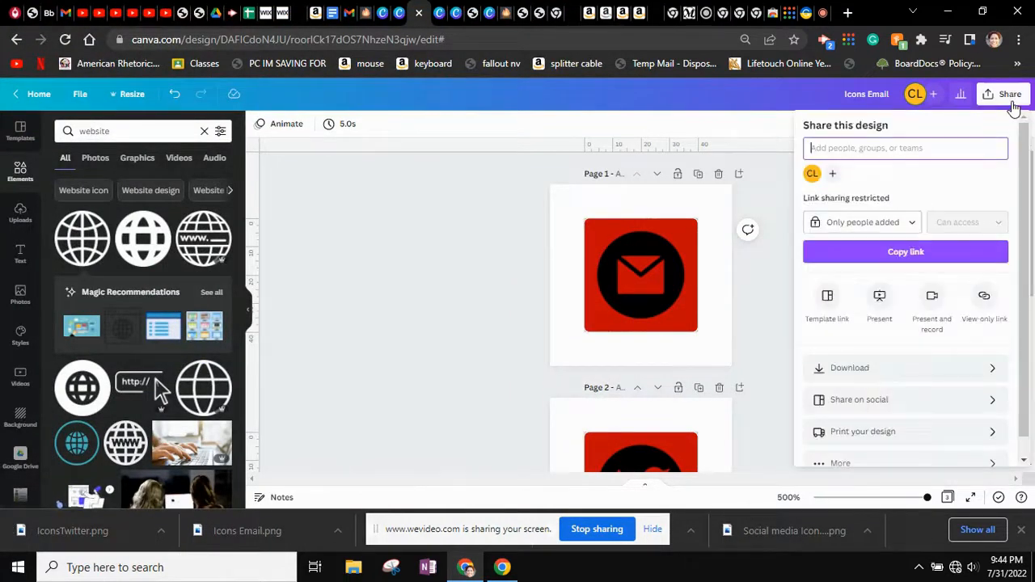
click(925, 368)
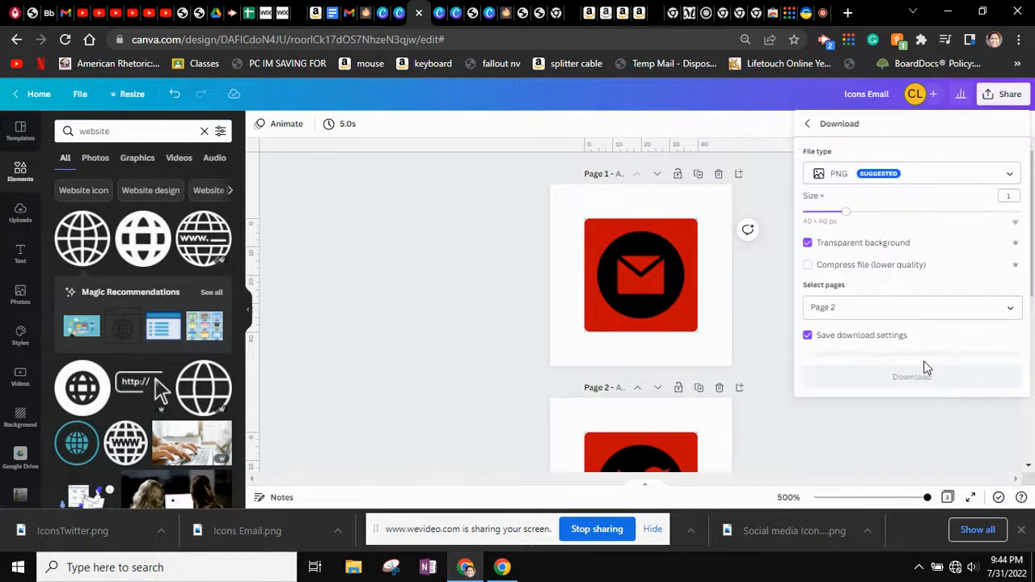
click(910, 307)
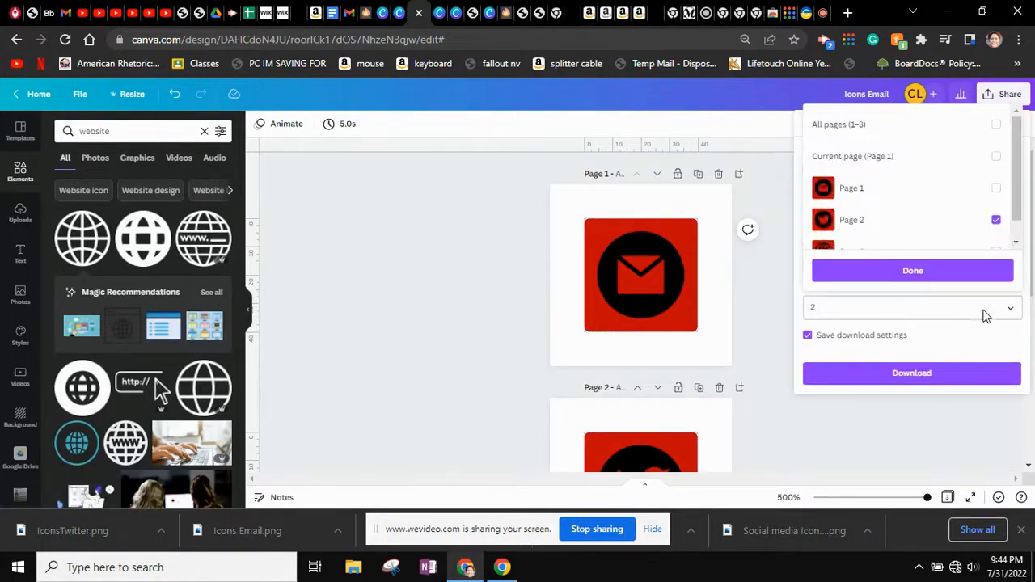
click(996, 220)
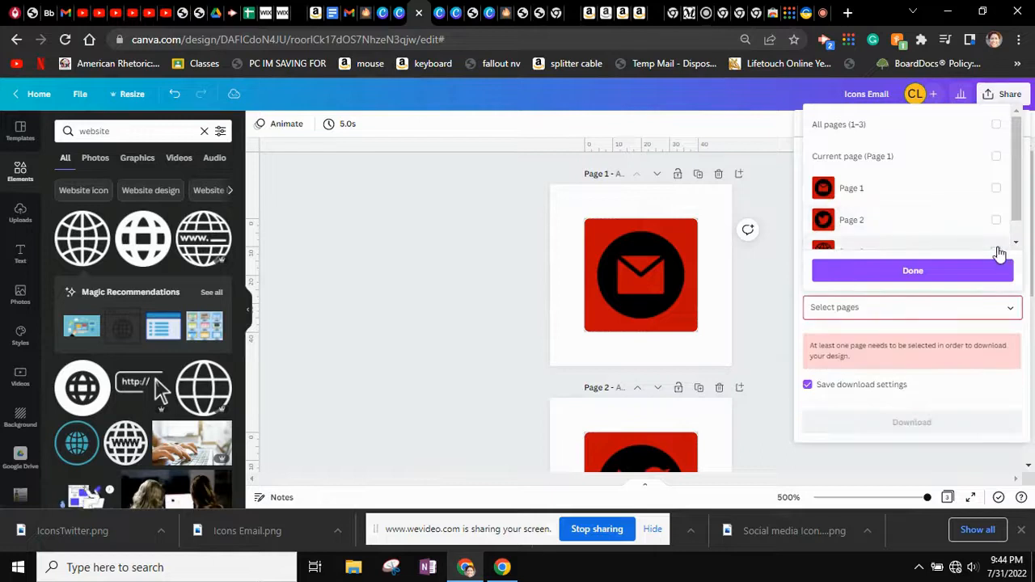
click(998, 252)
click(935, 368)
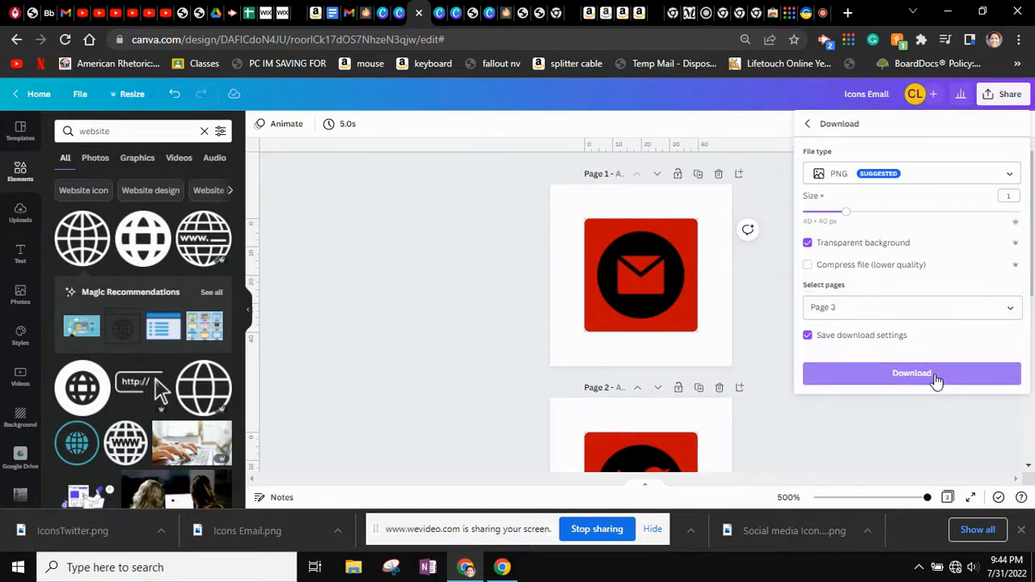
click(935, 377)
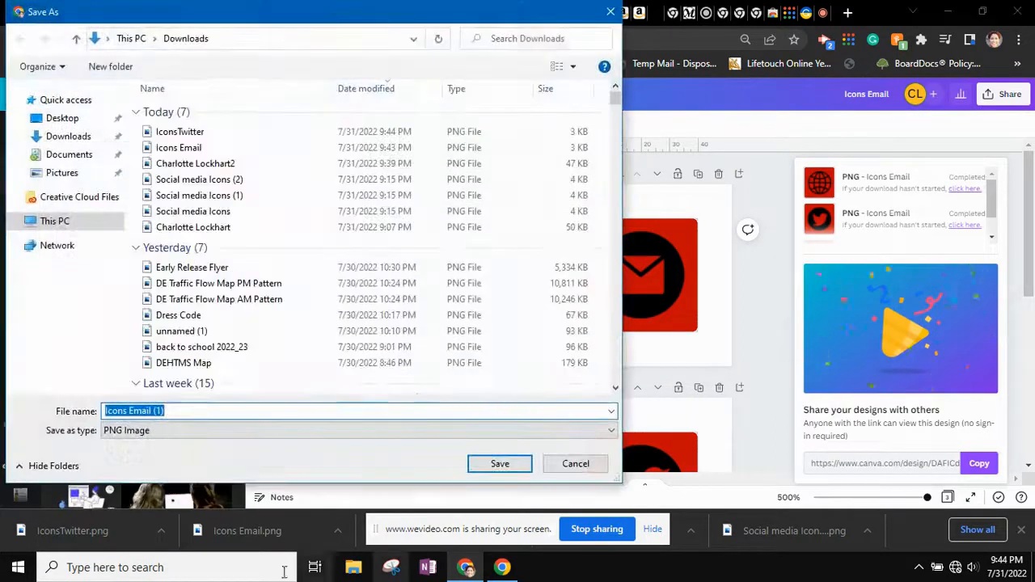
drag(184, 411, 130, 410)
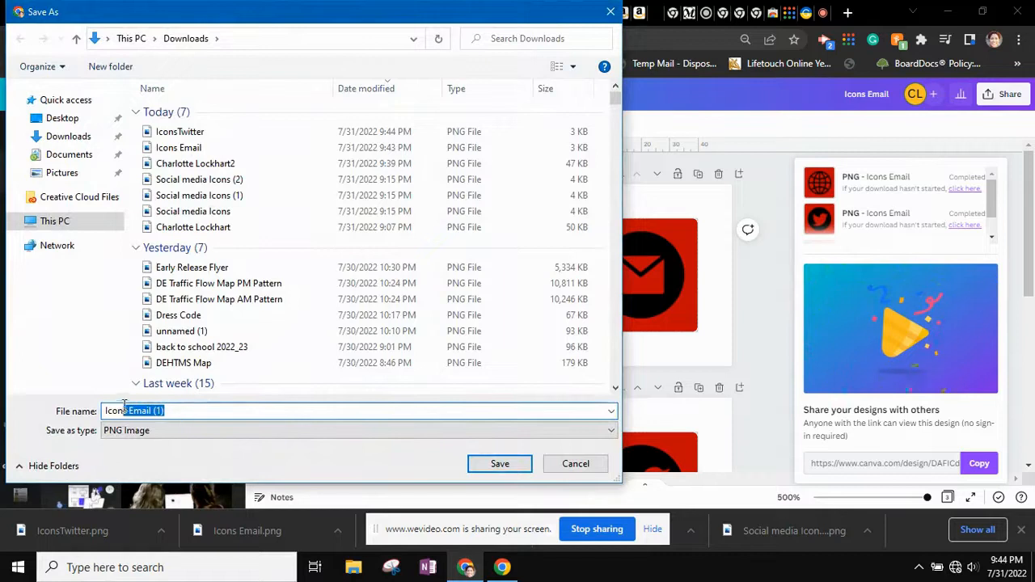
text(W)
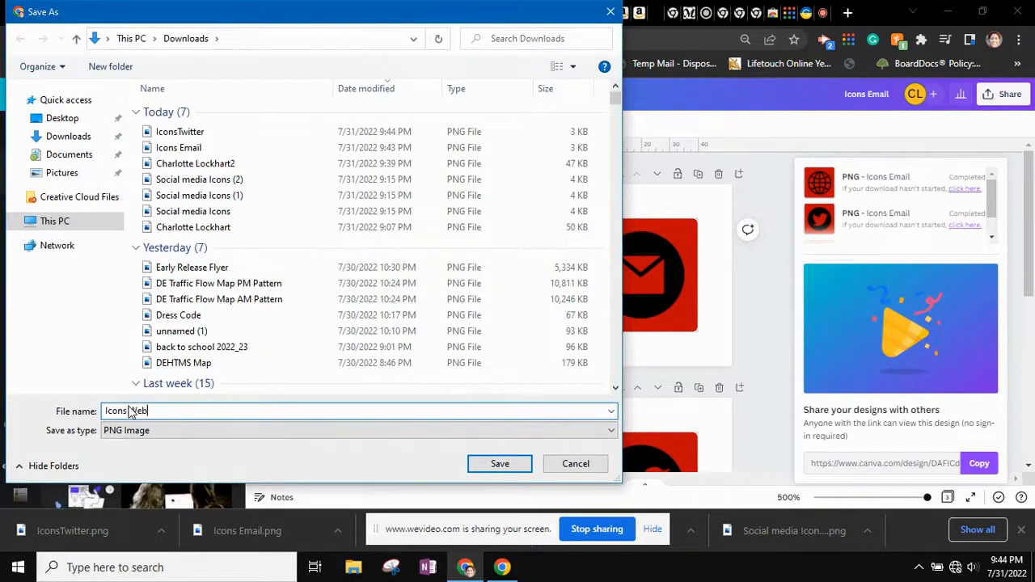
text(eb)
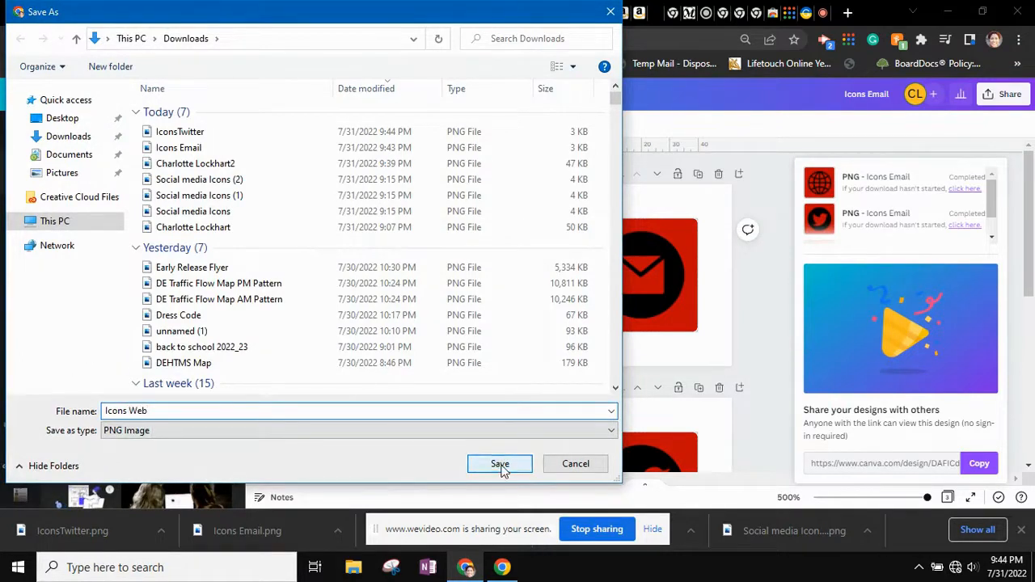
click(500, 466)
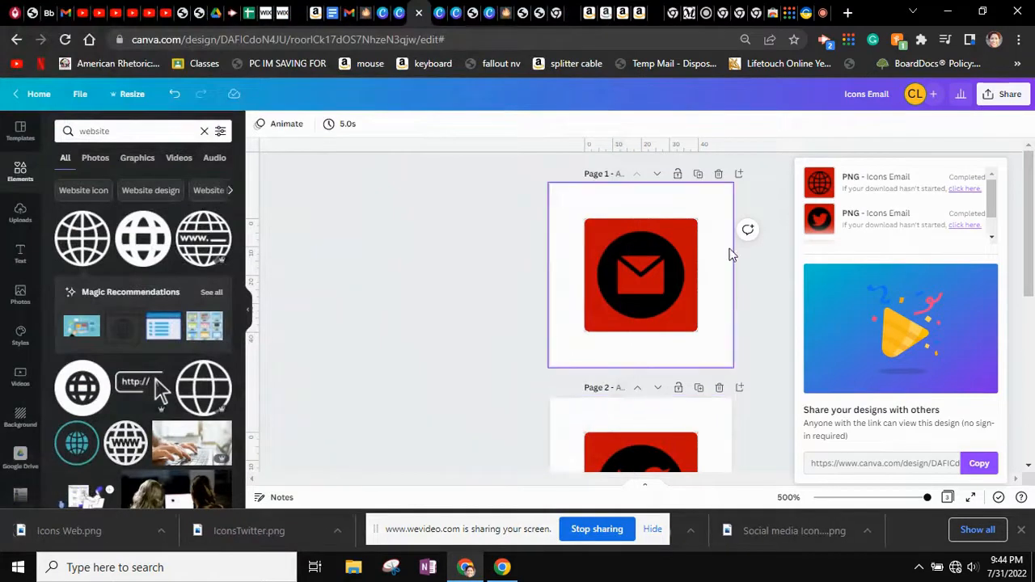
drag(683, 399, 485, 359)
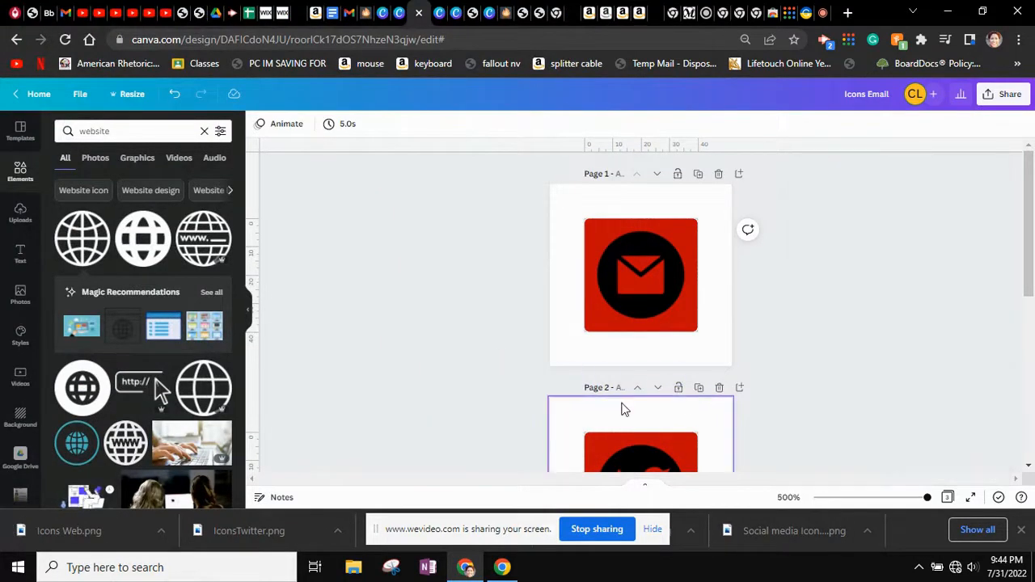
scroll(622, 410, down, 2)
scroll(622, 410, down, 3)
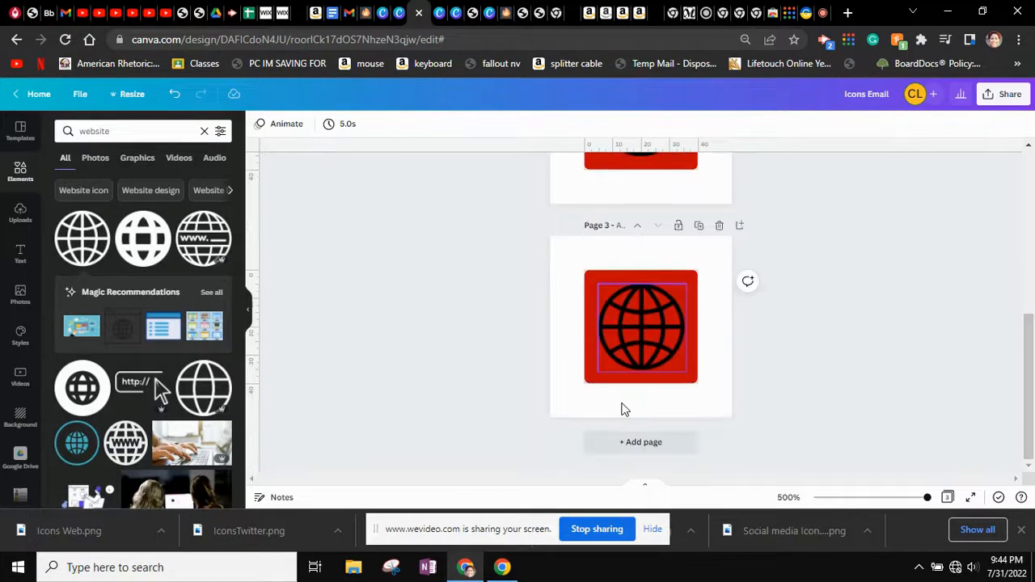
scroll(622, 409, up, 4)
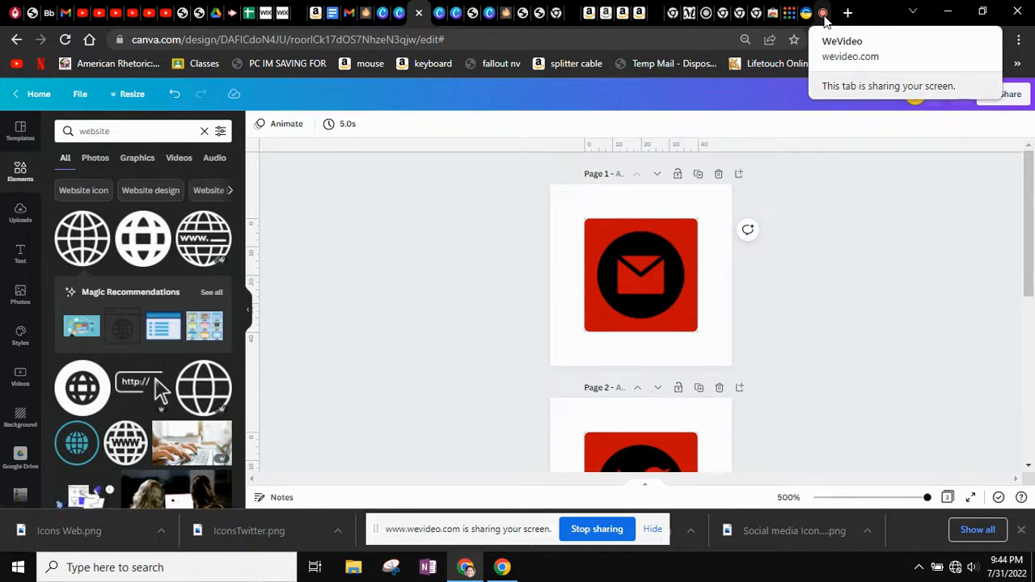
Switch from the WeVideo editor to the Chrome window showing the Gmail inbox
click(824, 13)
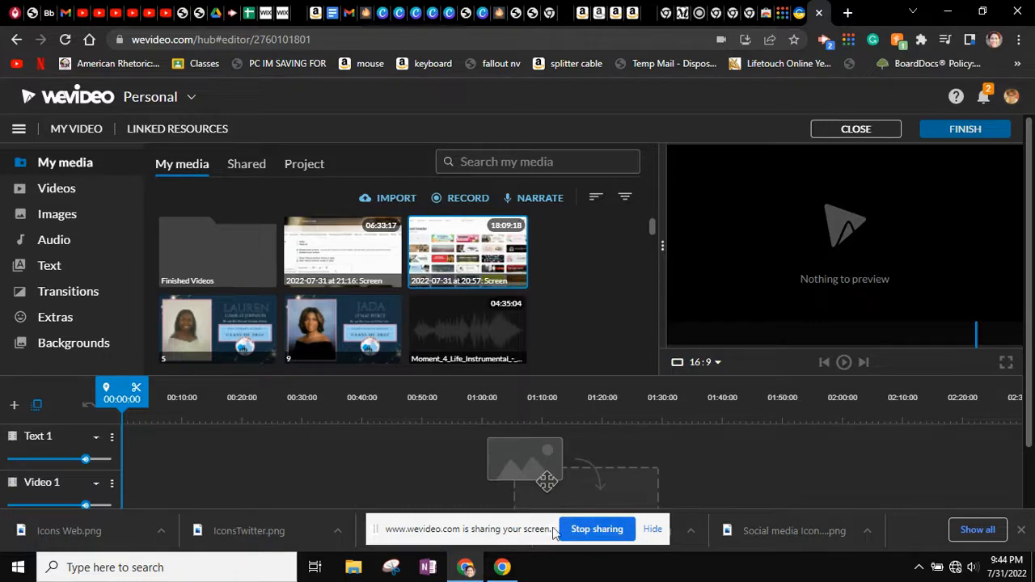
key(alt+Tab)
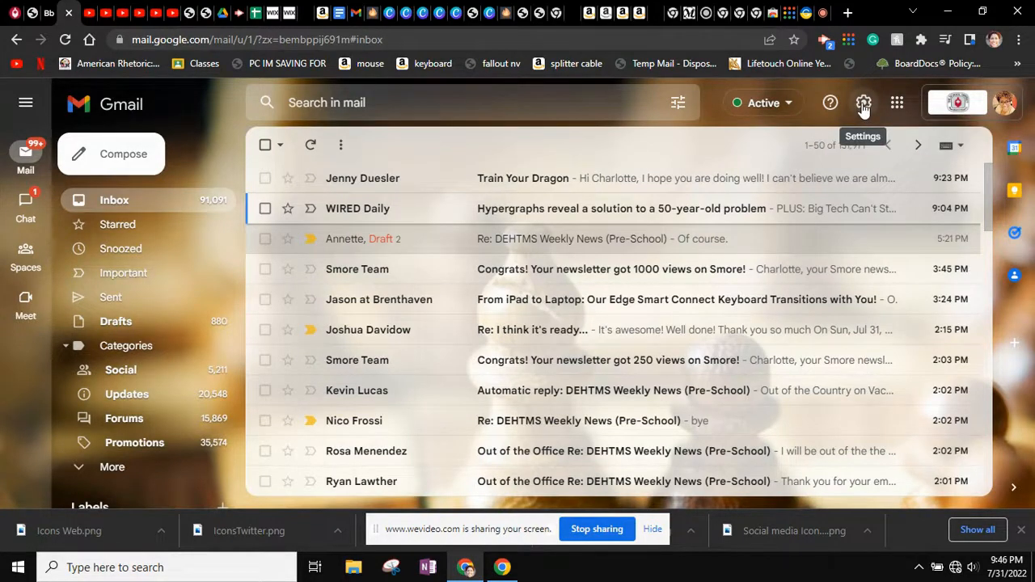
Open Gmail's See all settings page and scroll the General tab down to Signature
click(864, 107)
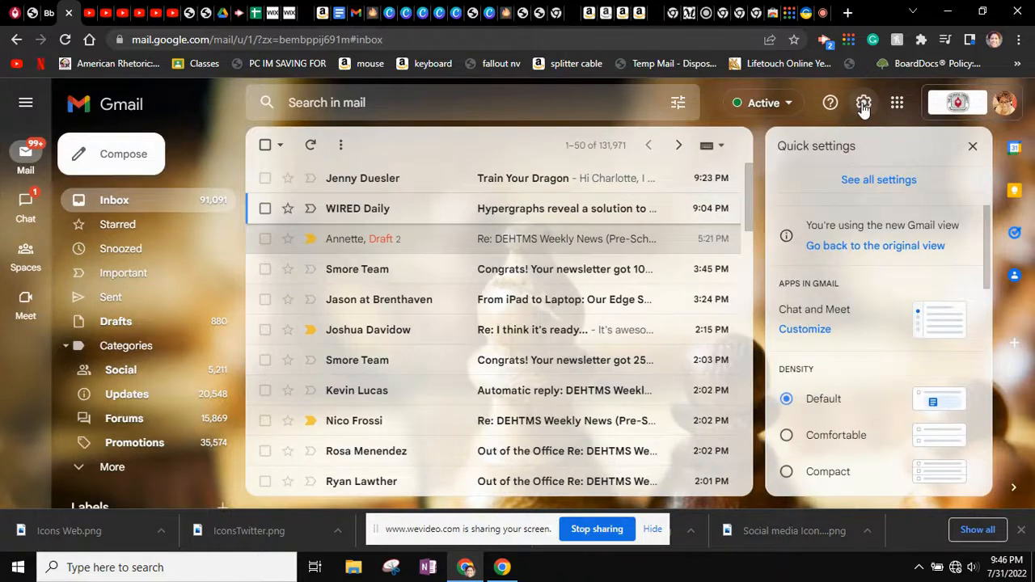
click(868, 185)
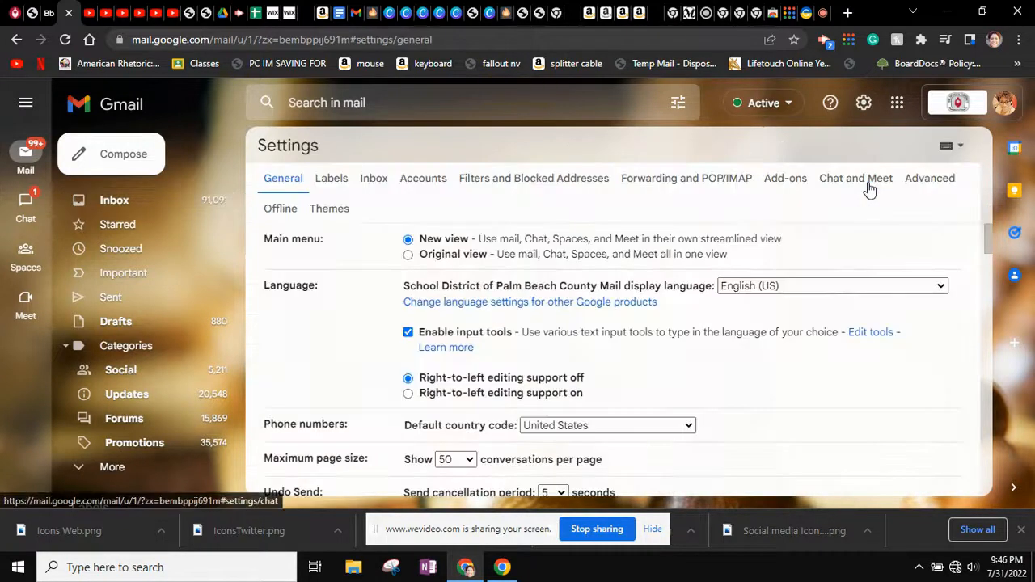
scroll(532, 386, down, 20)
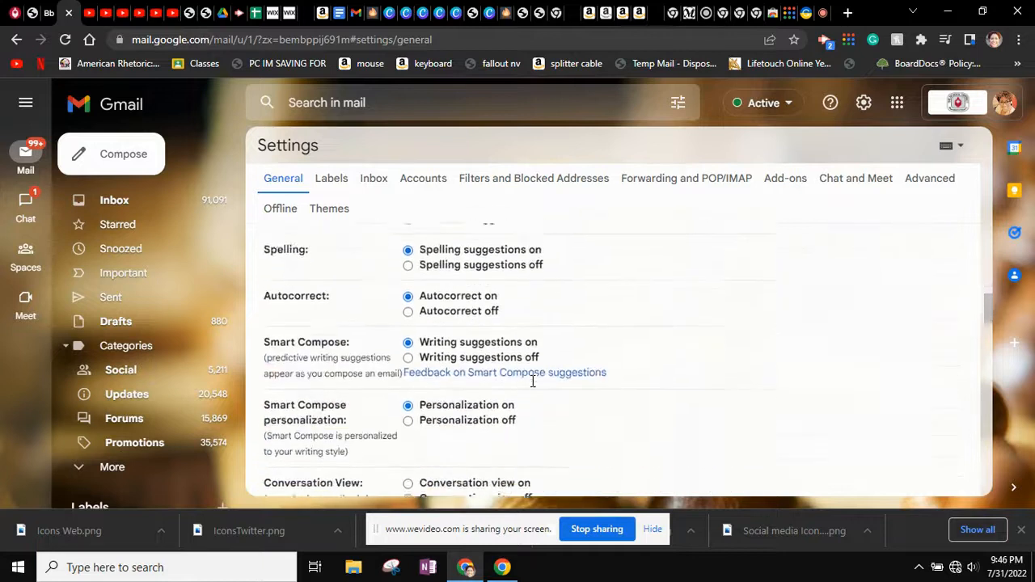
scroll(532, 387, down, 10)
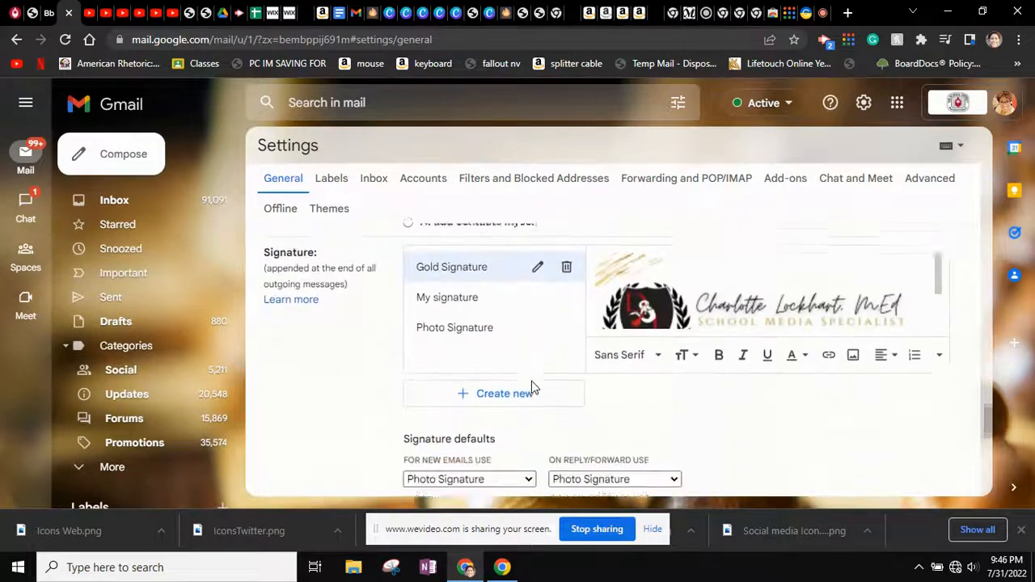
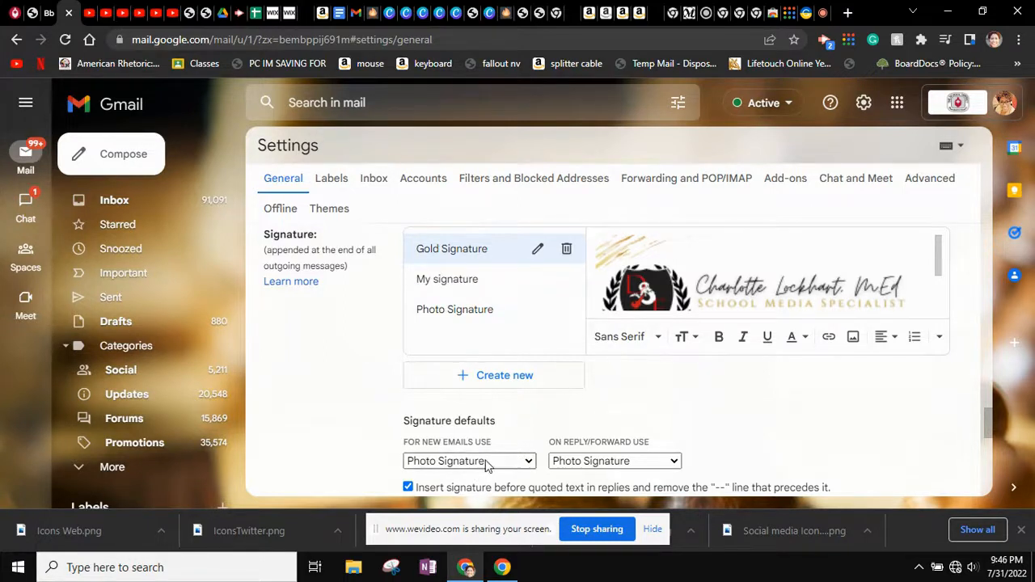
Preview Photo Signature, then begin a new signature named 'Training Signature'
click(475, 316)
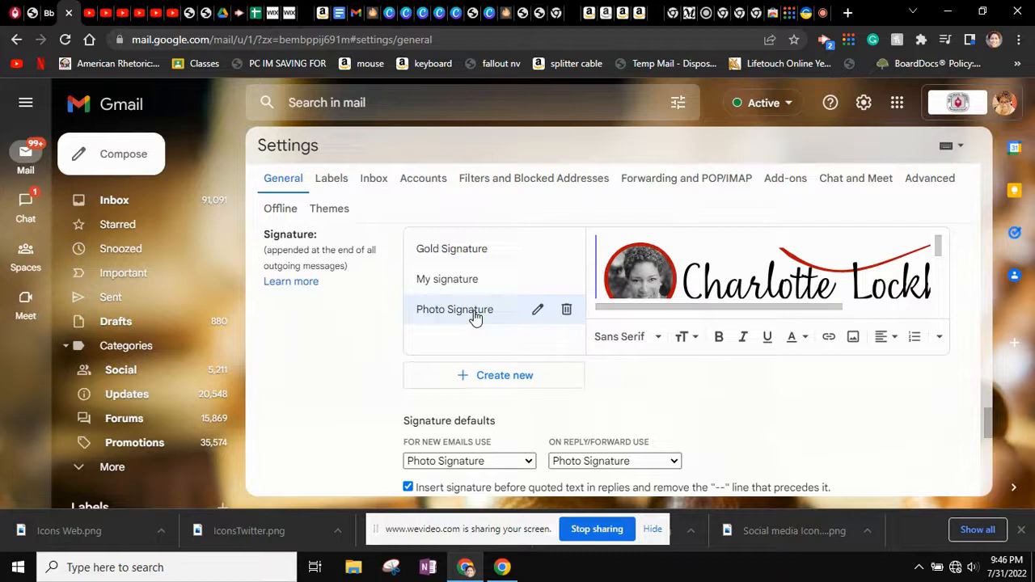
scroll(708, 277, down, 1)
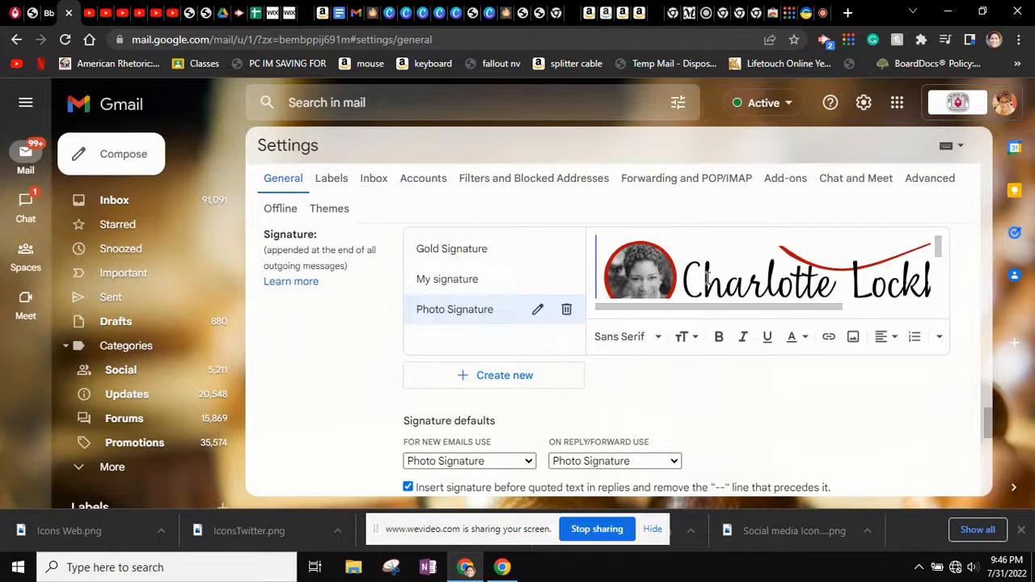
click(540, 381)
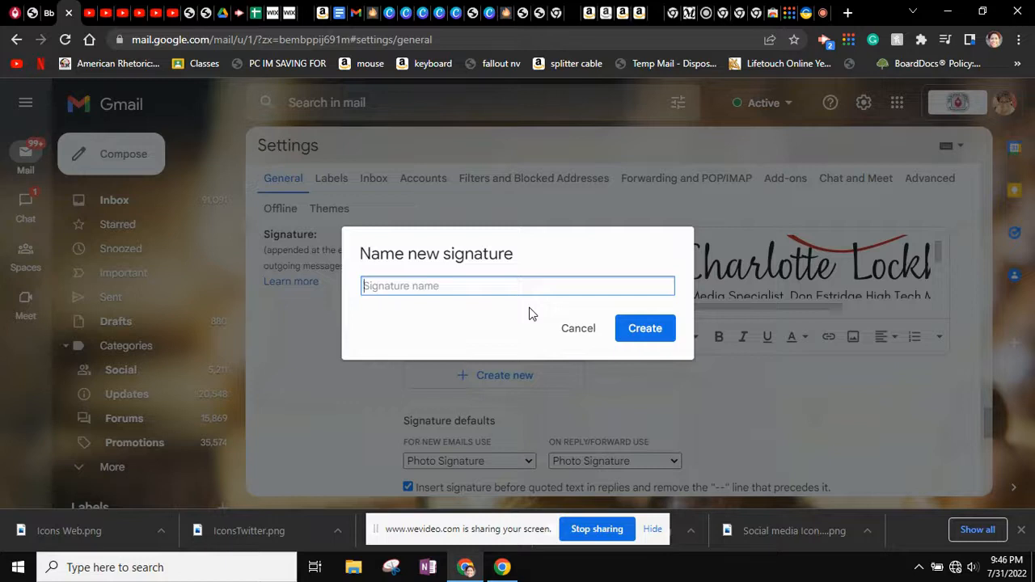
text(Traingi)
key(BackSpace)
key(BackSpace)
key(BackSpace)
text(ning Signature)
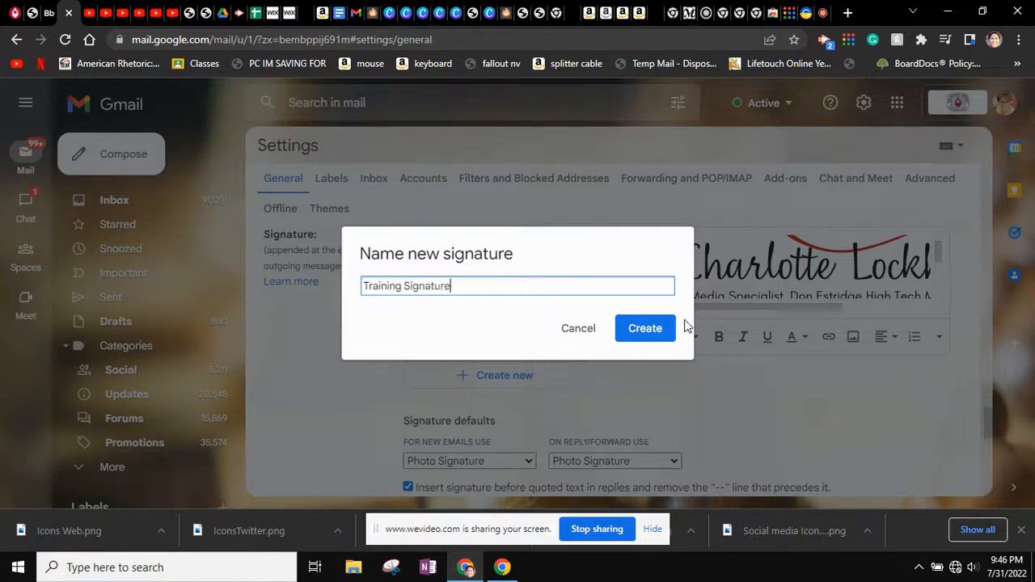
Create the empty Training Signature and place the caret in its body
click(657, 328)
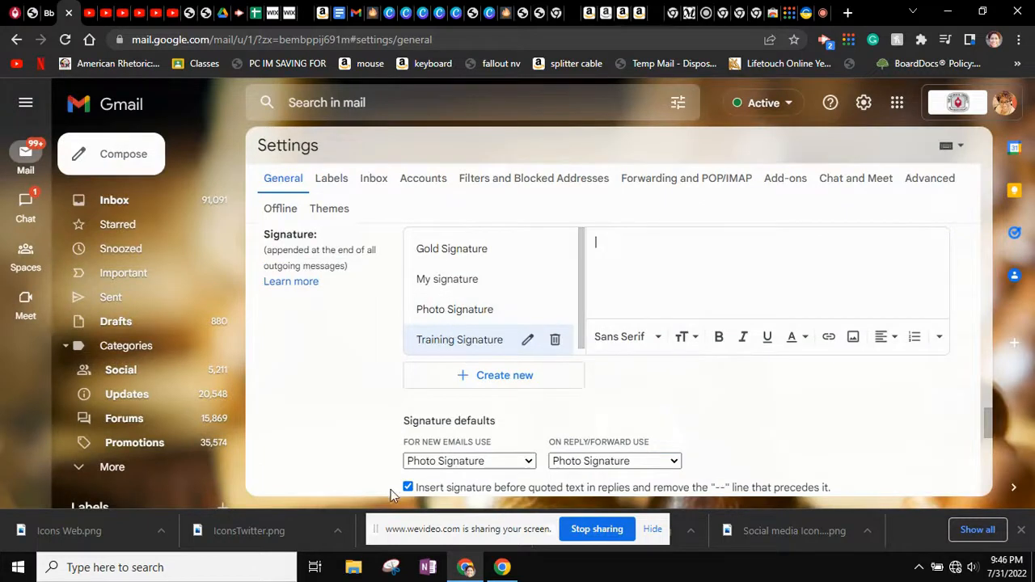
click(639, 300)
click(525, 462)
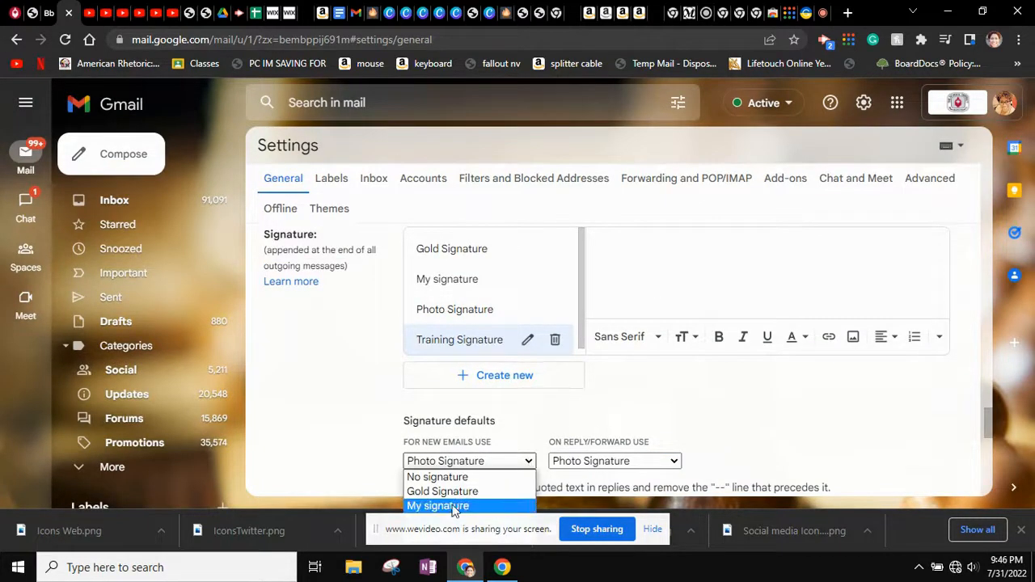
click(494, 461)
scroll(491, 462, down, 2)
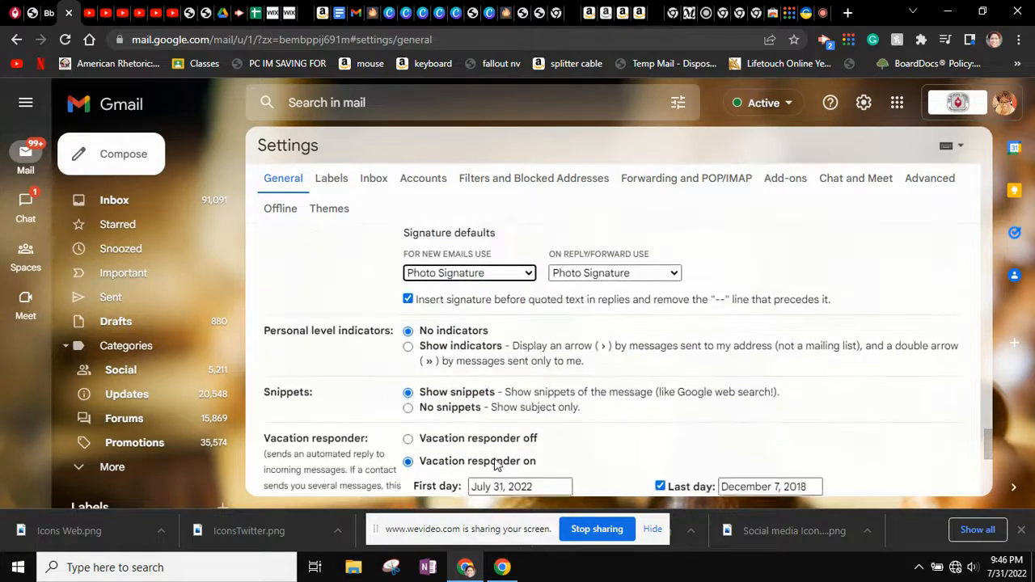
Set Training Signature as the default for new emails and for replies/forwards
click(530, 274)
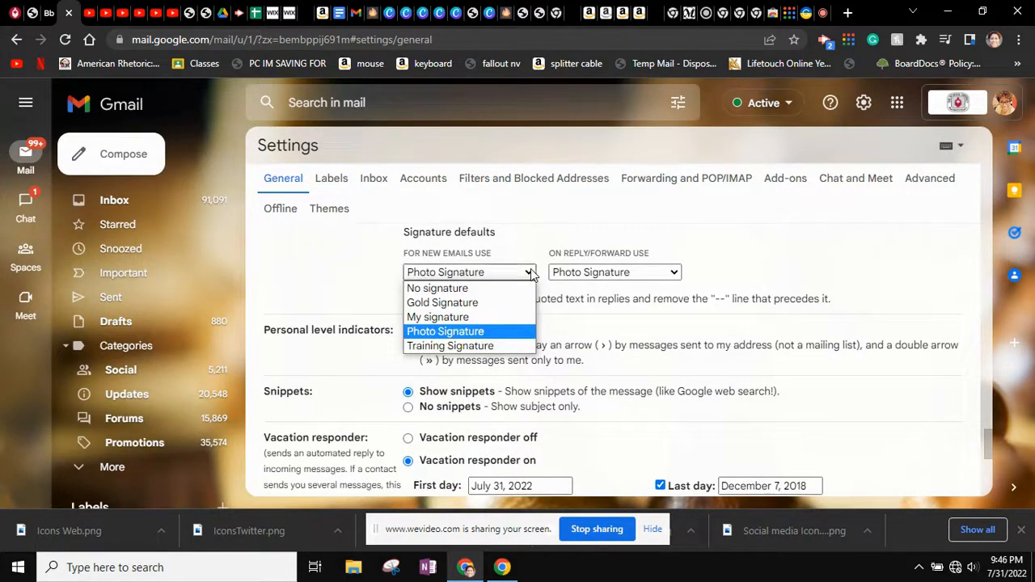
click(481, 346)
click(617, 273)
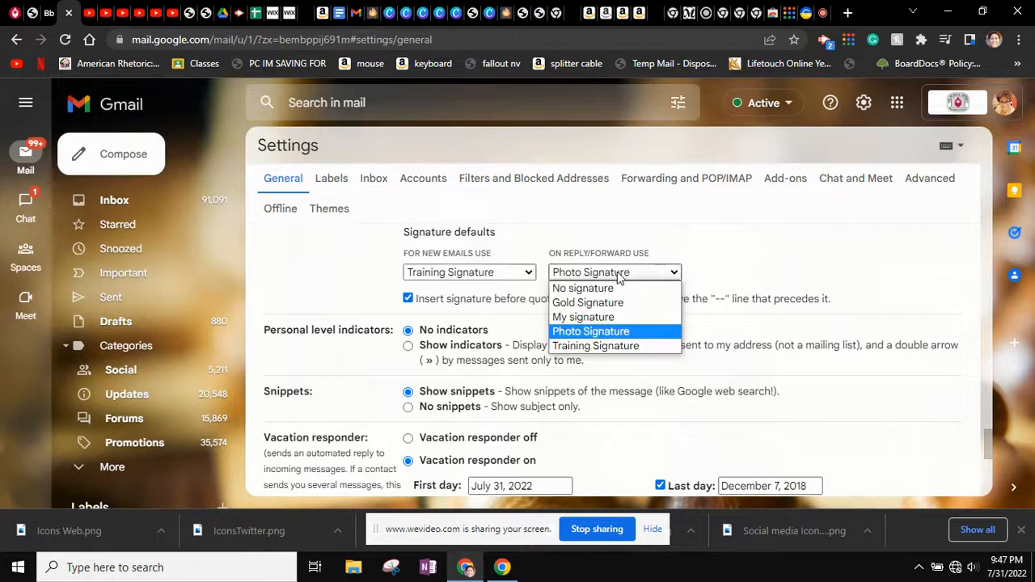
click(600, 347)
scroll(635, 241, up, 6)
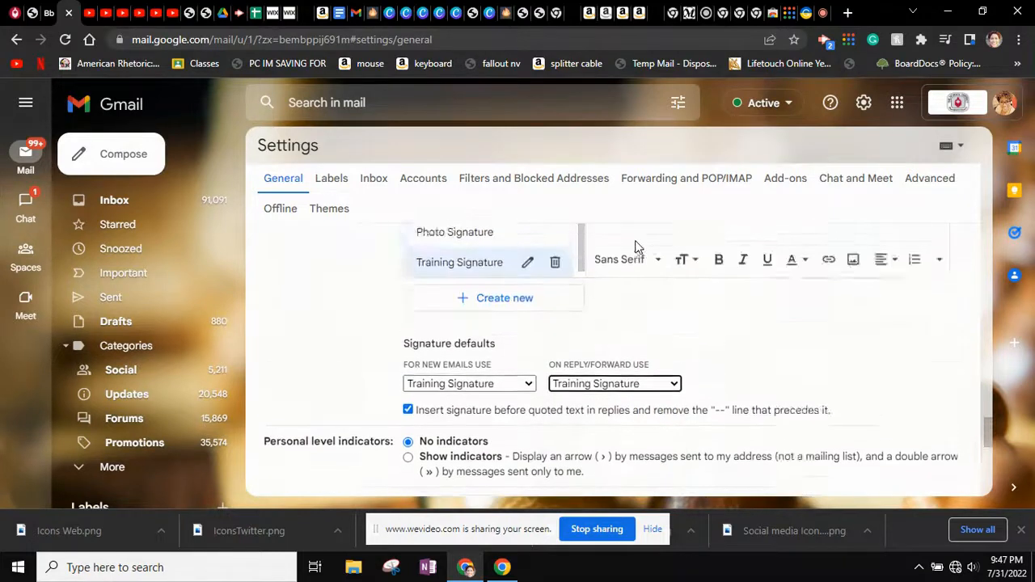
scroll(636, 246, down, 2)
scroll(636, 246, down, 2)
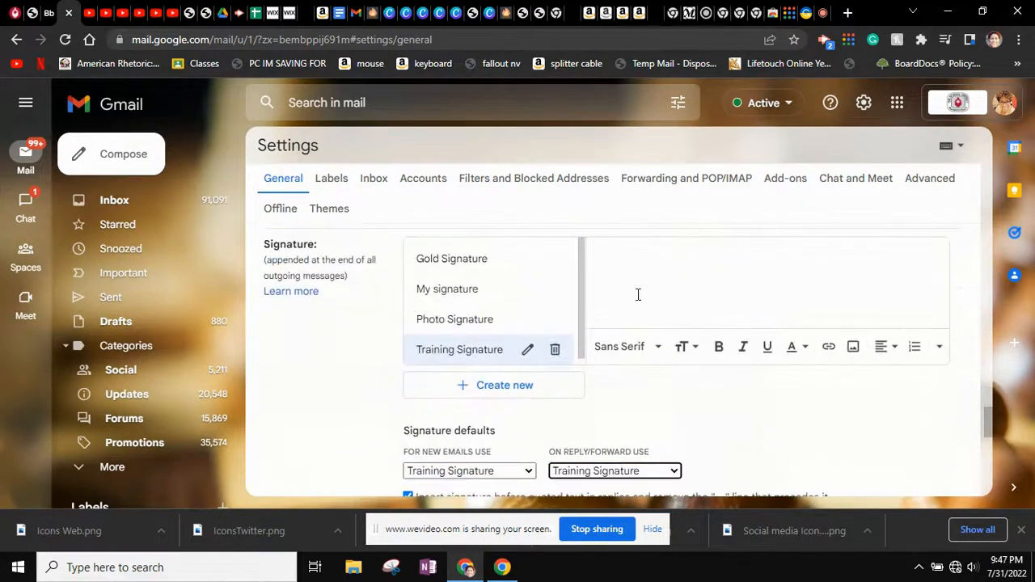
scroll(630, 284, up, 1)
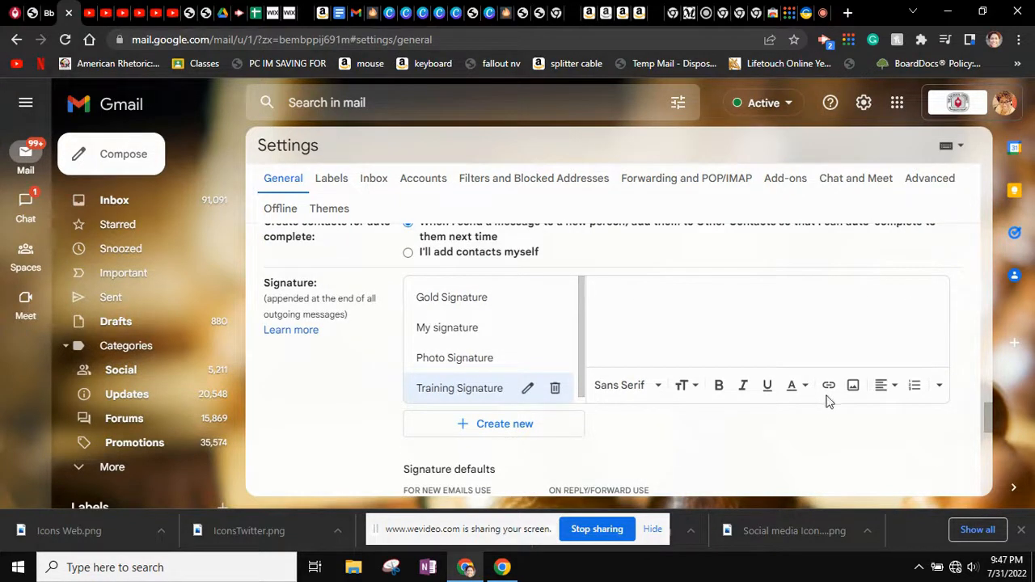
Upload the signature header PNG from Downloads into the Training Signature
click(854, 387)
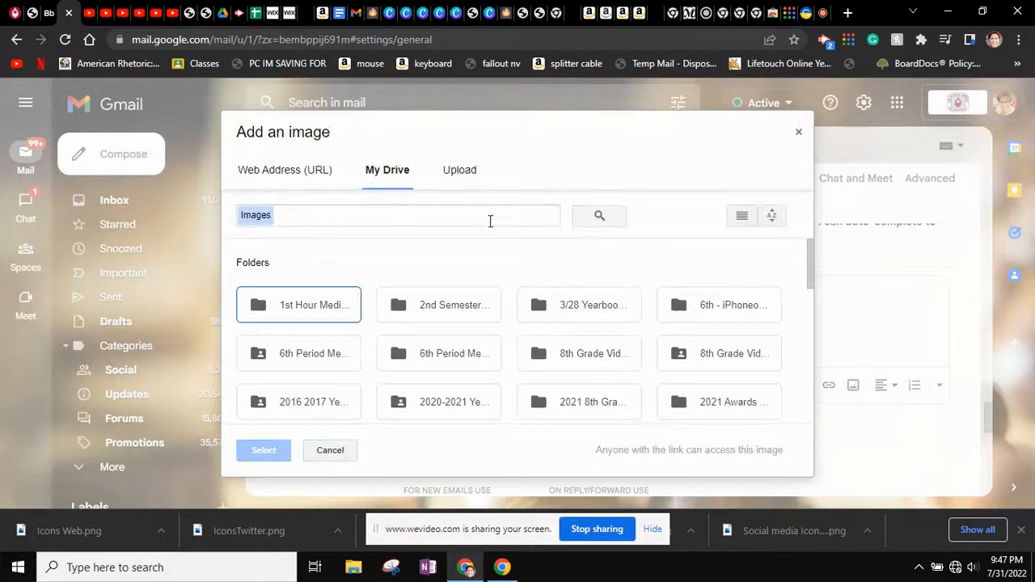
click(459, 172)
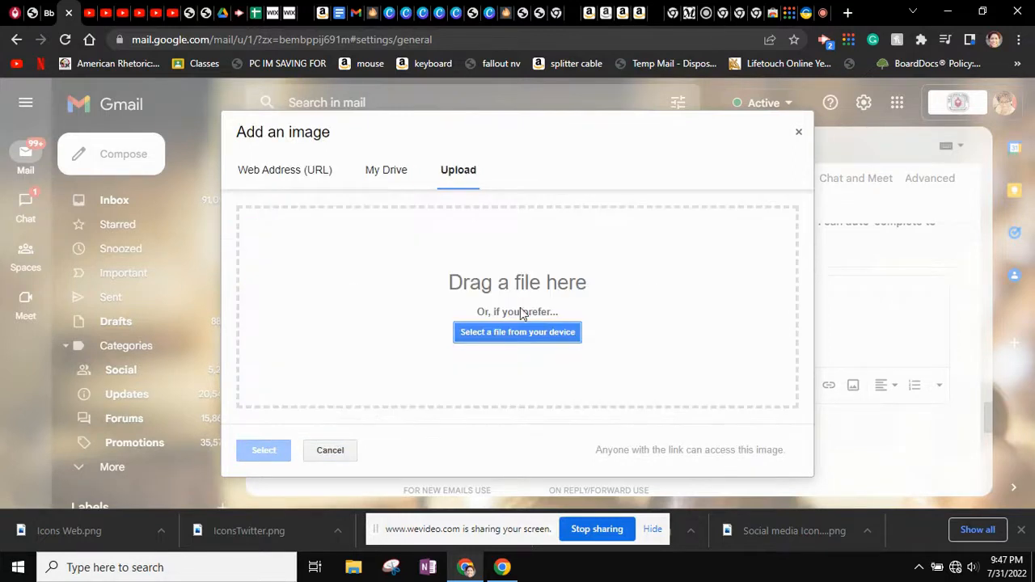
click(525, 334)
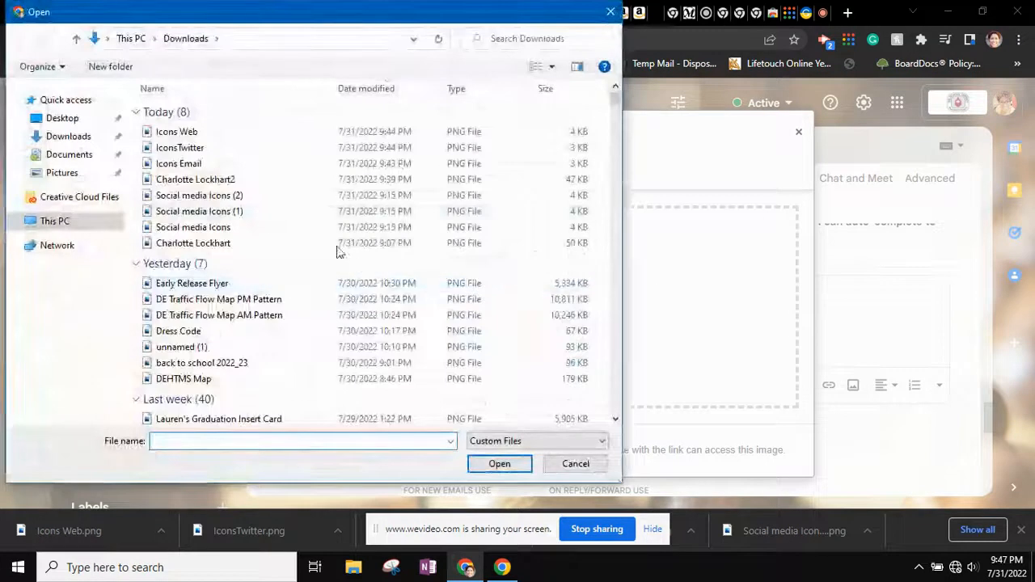
click(205, 181)
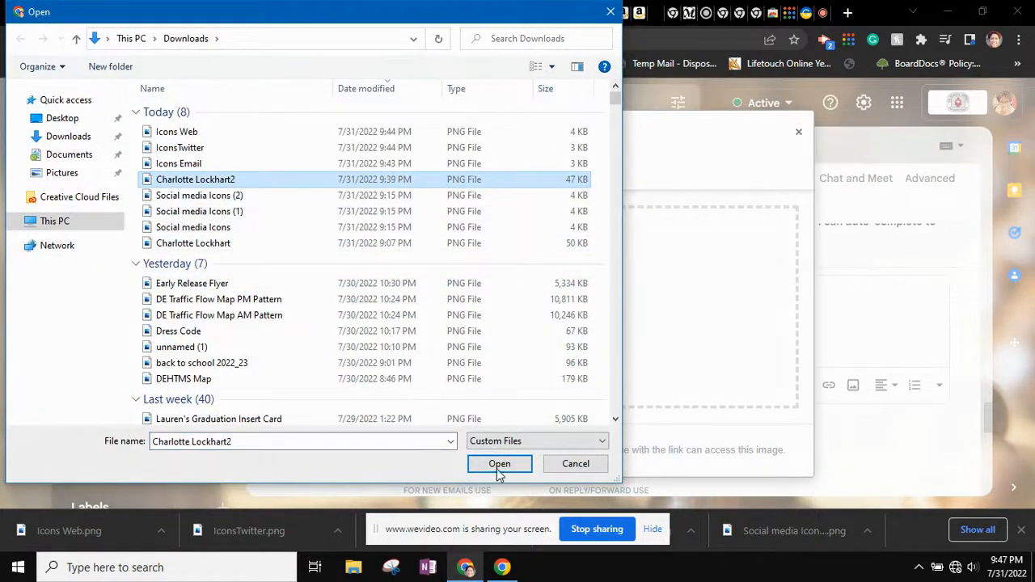
click(500, 464)
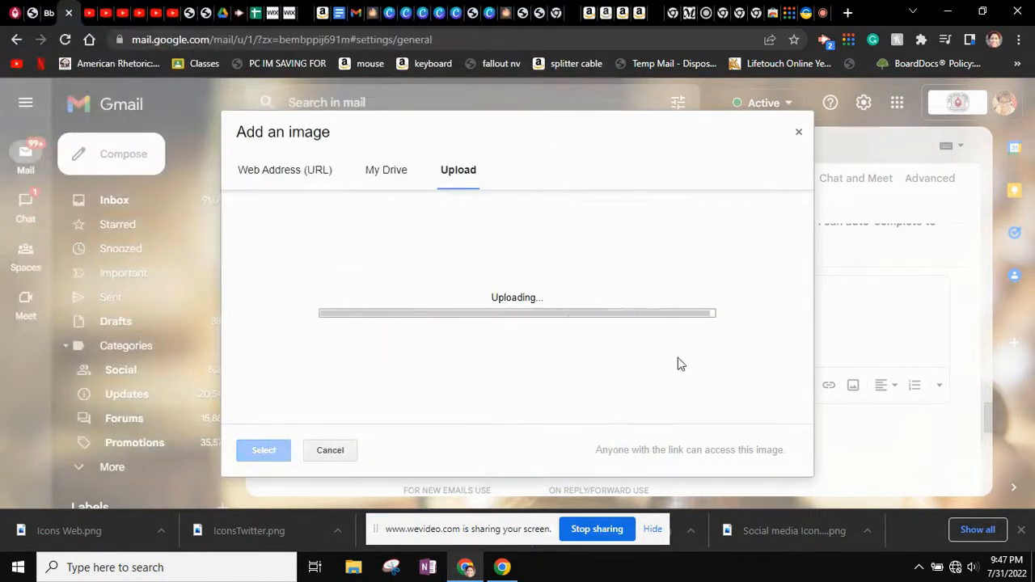
Inspect the inserted header image in the editor and select it
scroll(742, 320, down, 1)
scroll(742, 321, down, 1)
scroll(742, 320, up, 2)
scroll(742, 320, down, 2)
scroll(742, 320, up, 2)
scroll(741, 321, up, 1)
scroll(742, 320, down, 3)
scroll(742, 321, up, 3)
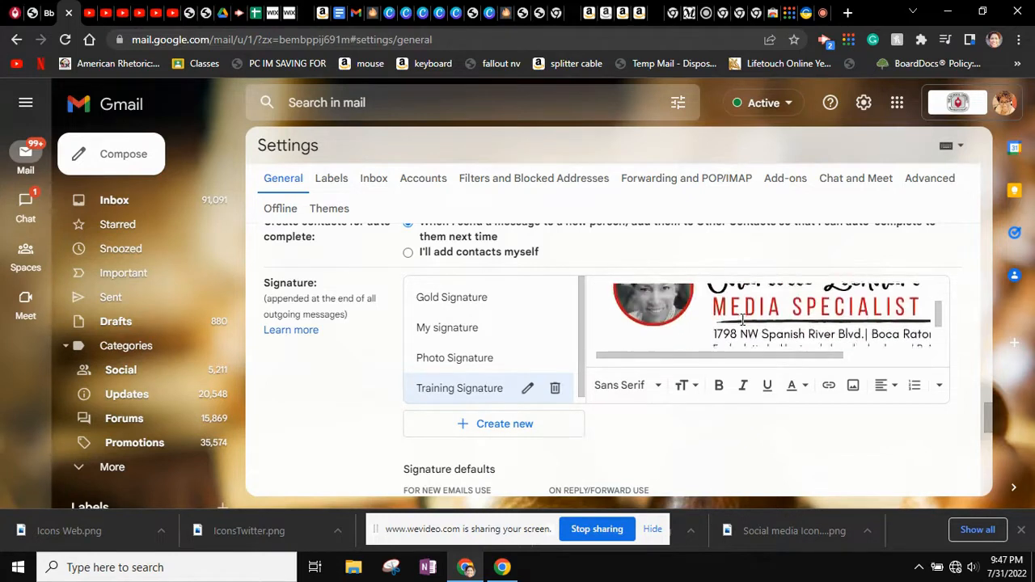
scroll(742, 321, down, 3)
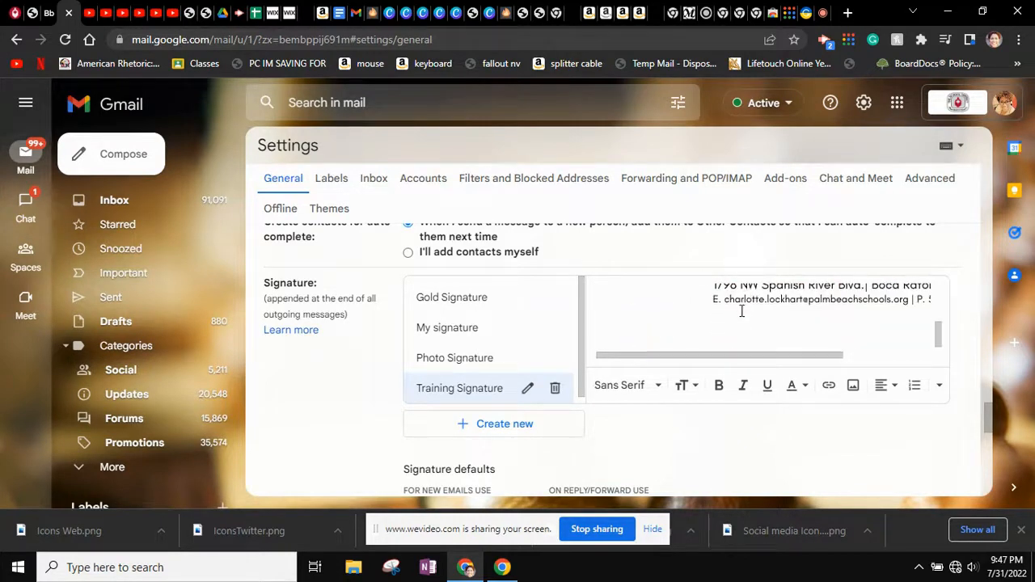
scroll(742, 311, up, 1)
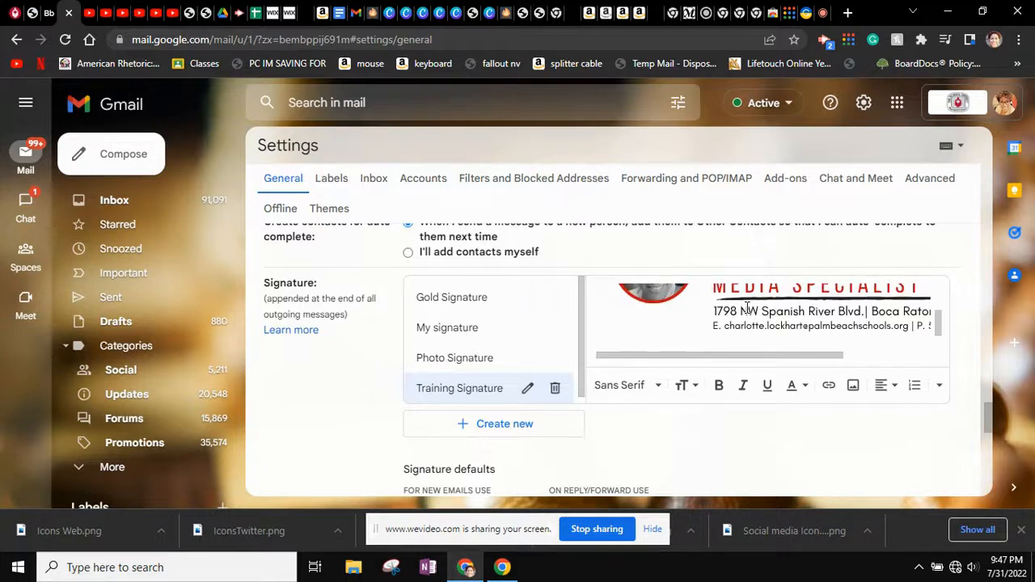
scroll(748, 307, down, 1)
click(699, 332)
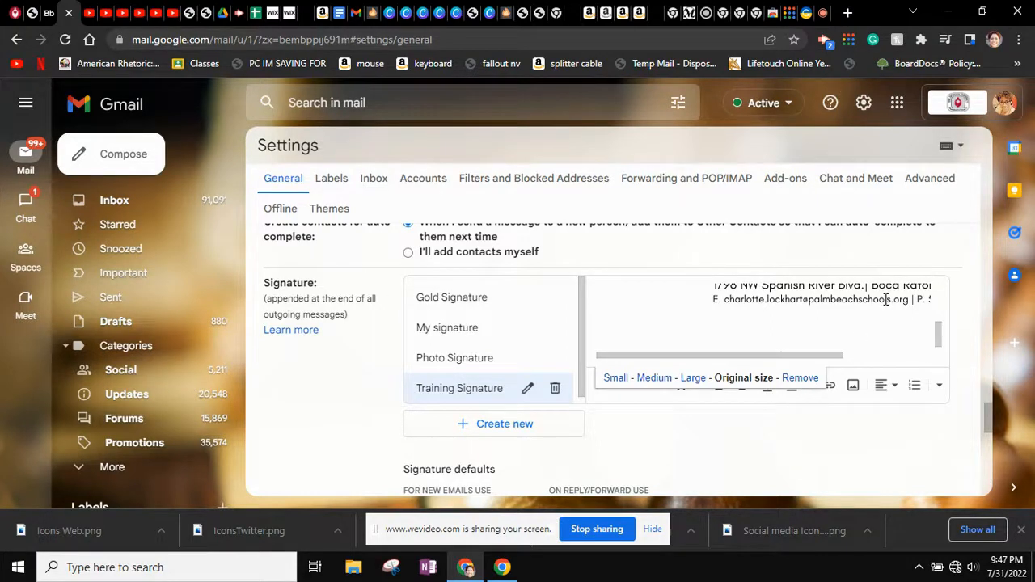
scroll(915, 299, right, 2)
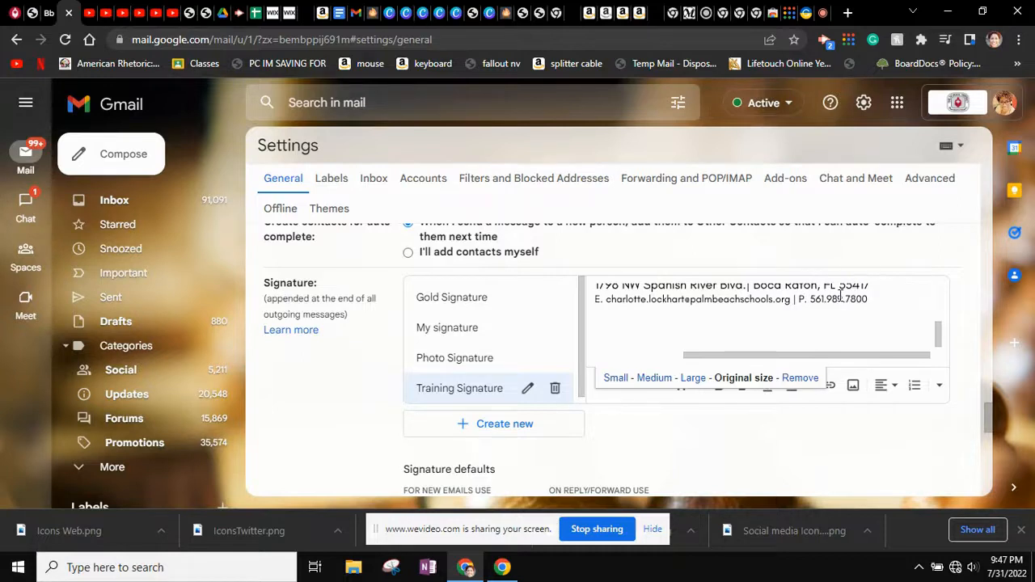
scroll(882, 304, up, 3)
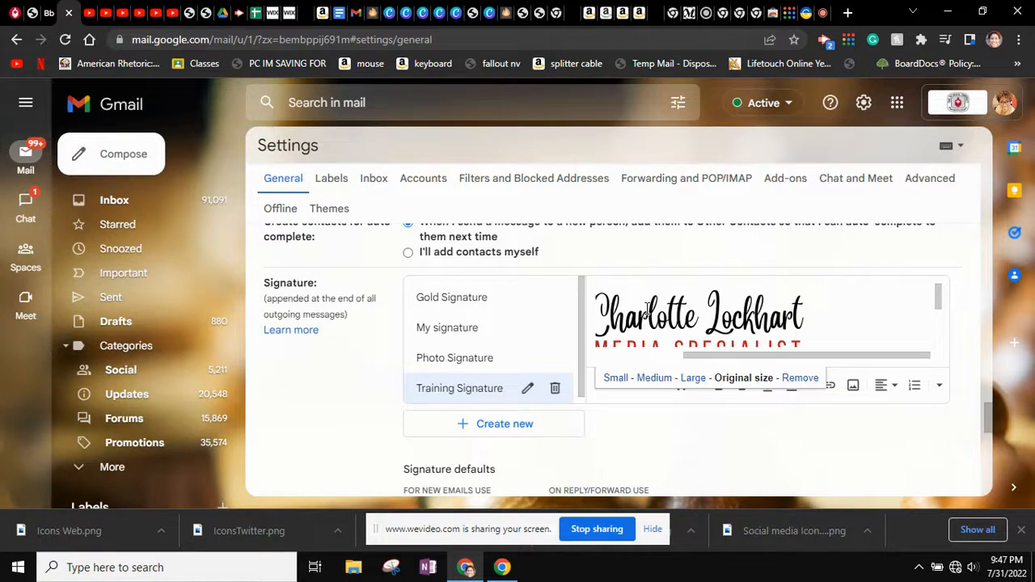
scroll(647, 308, left, 3)
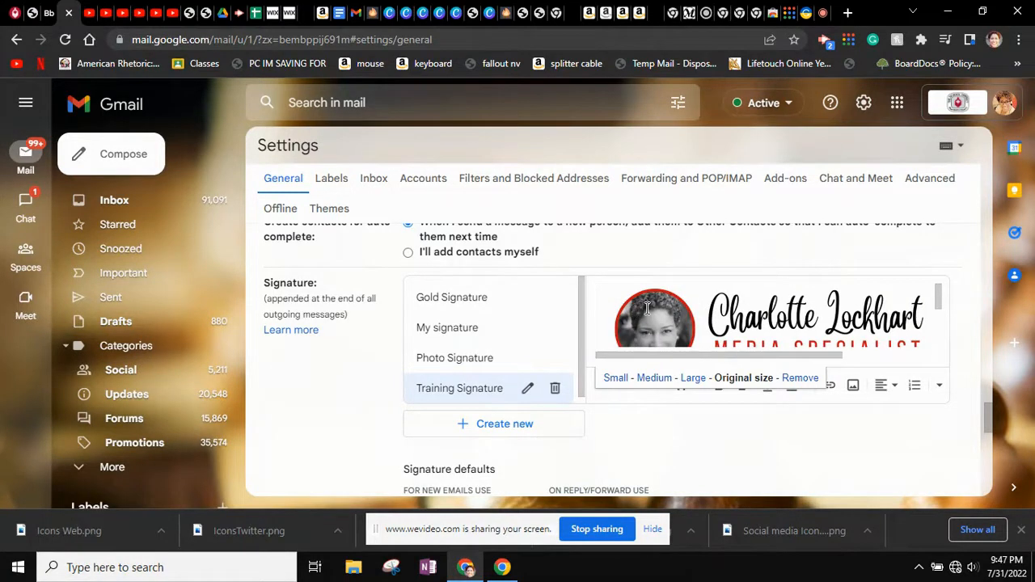
scroll(648, 308, right, 2)
scroll(647, 307, down, 3)
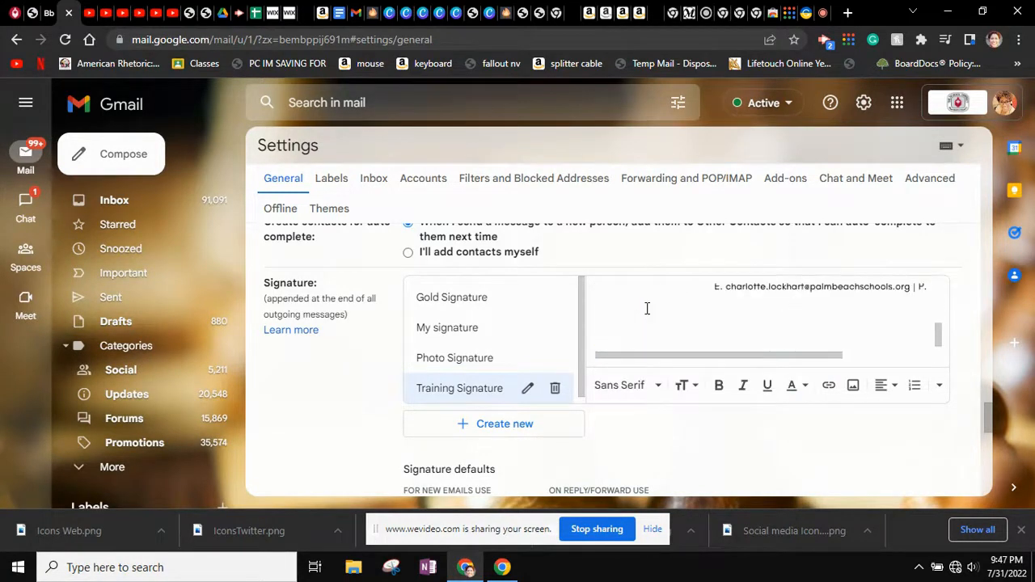
scroll(630, 314, up, 2)
scroll(629, 314, down, 2)
click(629, 314)
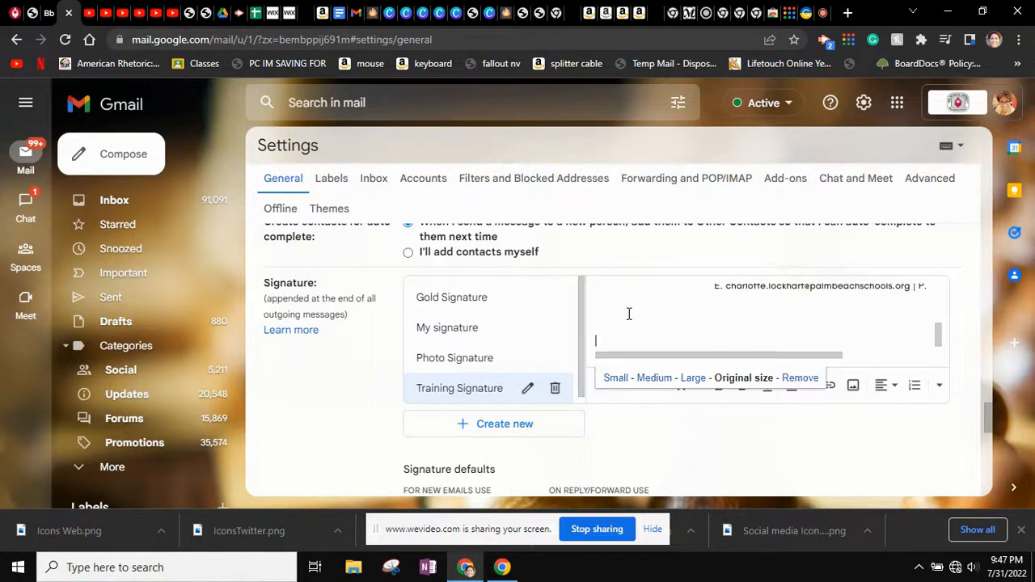
Upload the Icons Email image into the signature
click(637, 306)
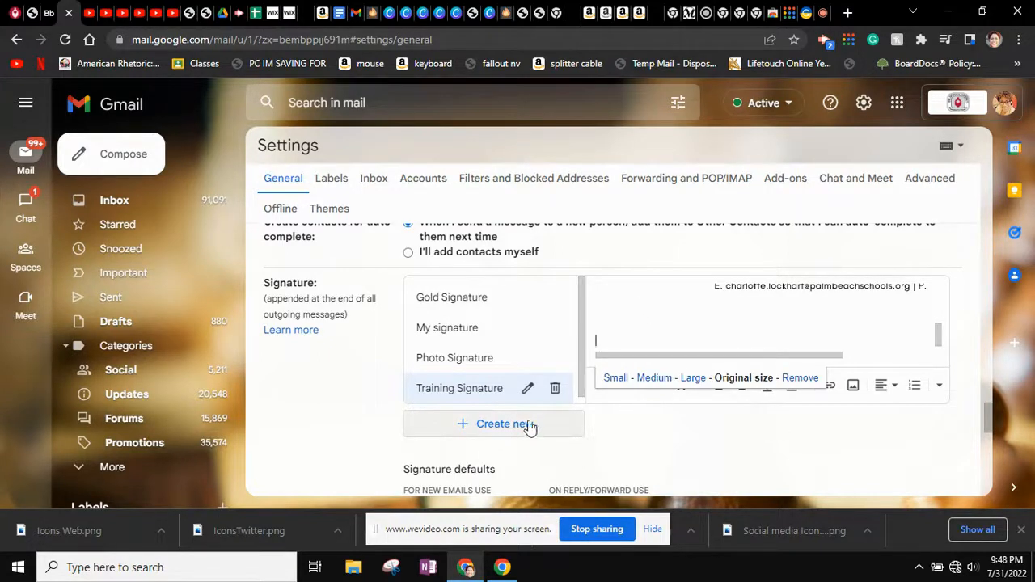
right_click(860, 395)
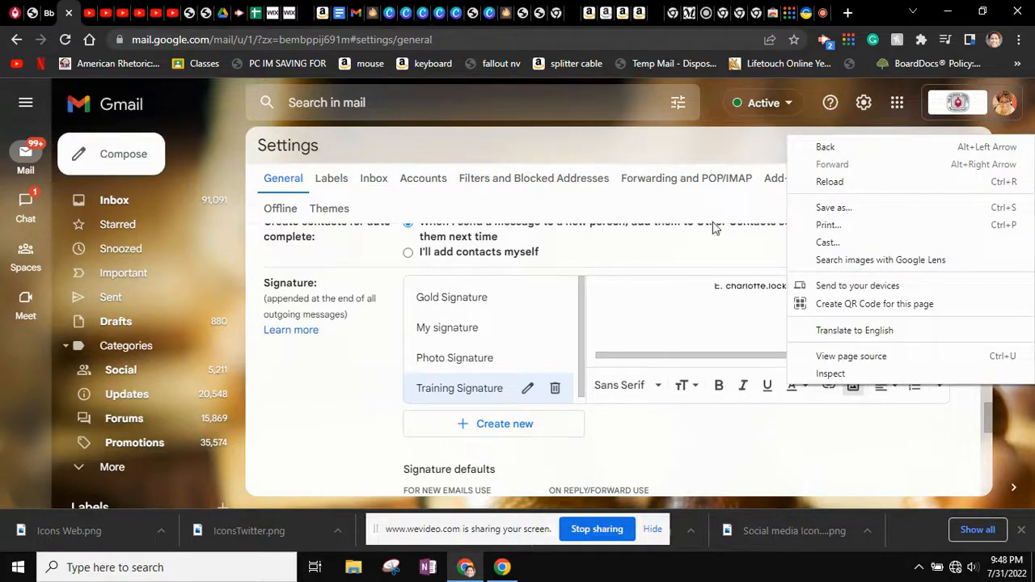
click(852, 392)
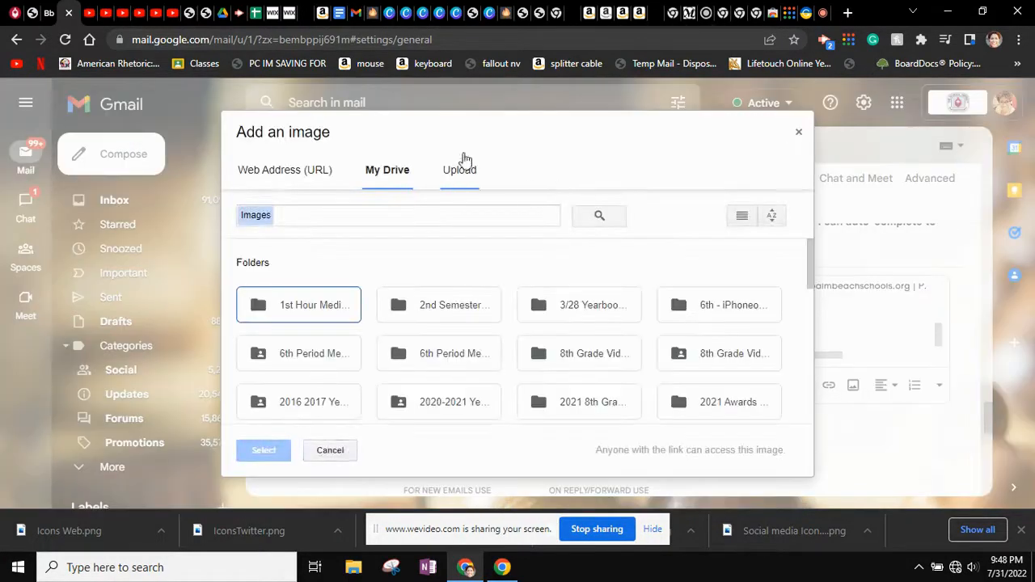
click(465, 173)
click(529, 340)
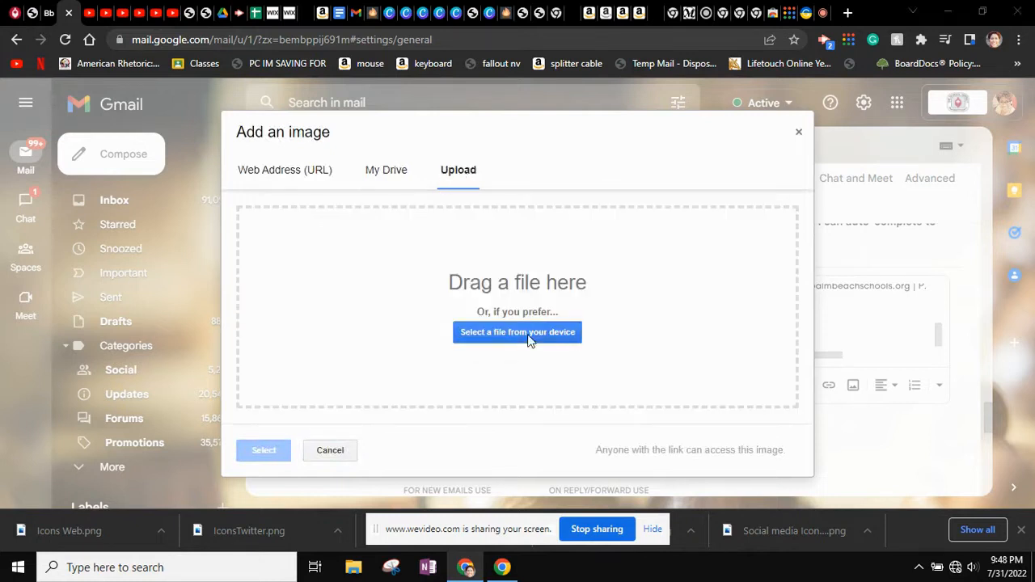
click(187, 165)
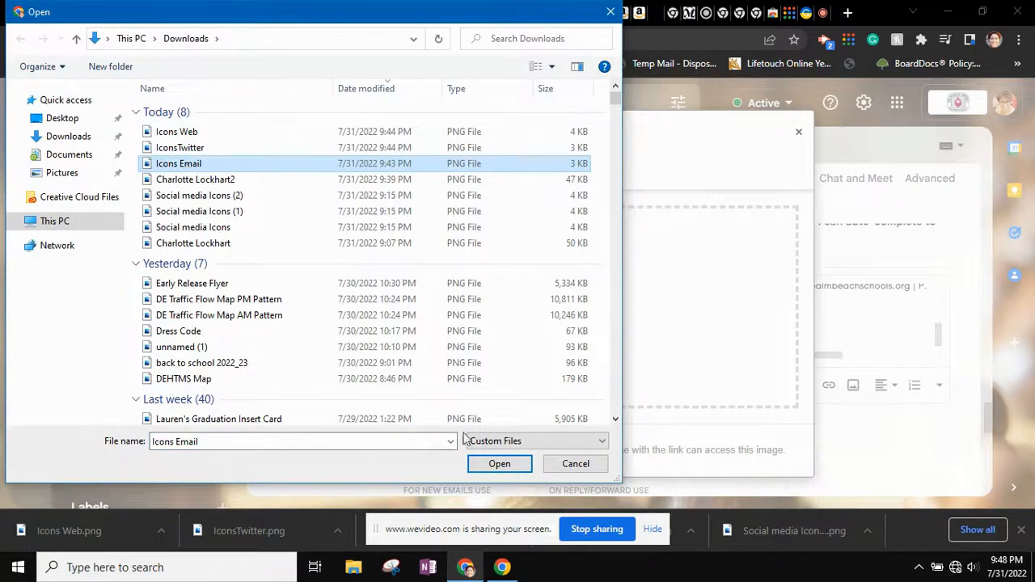
click(495, 465)
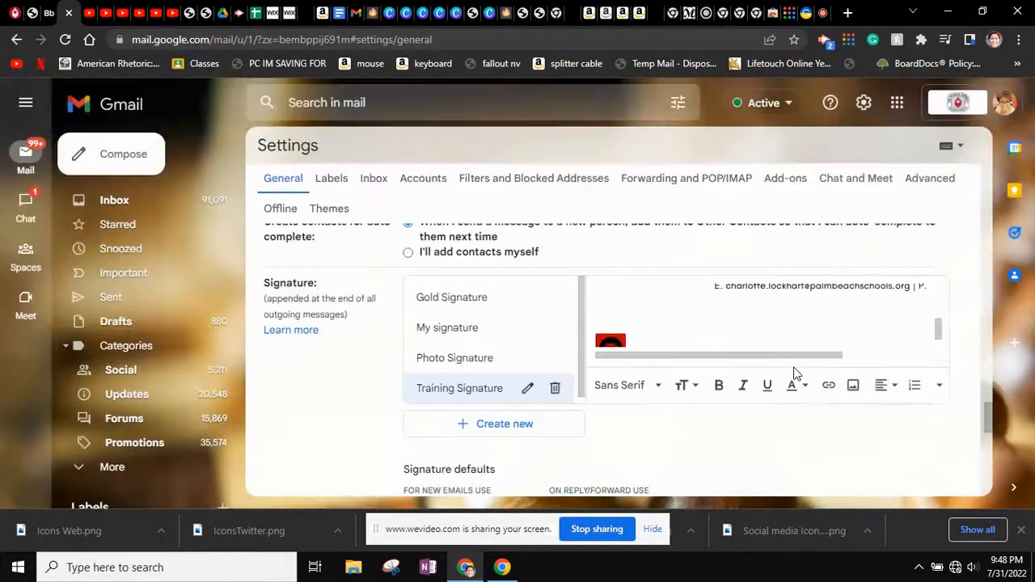
scroll(667, 347, up, 3)
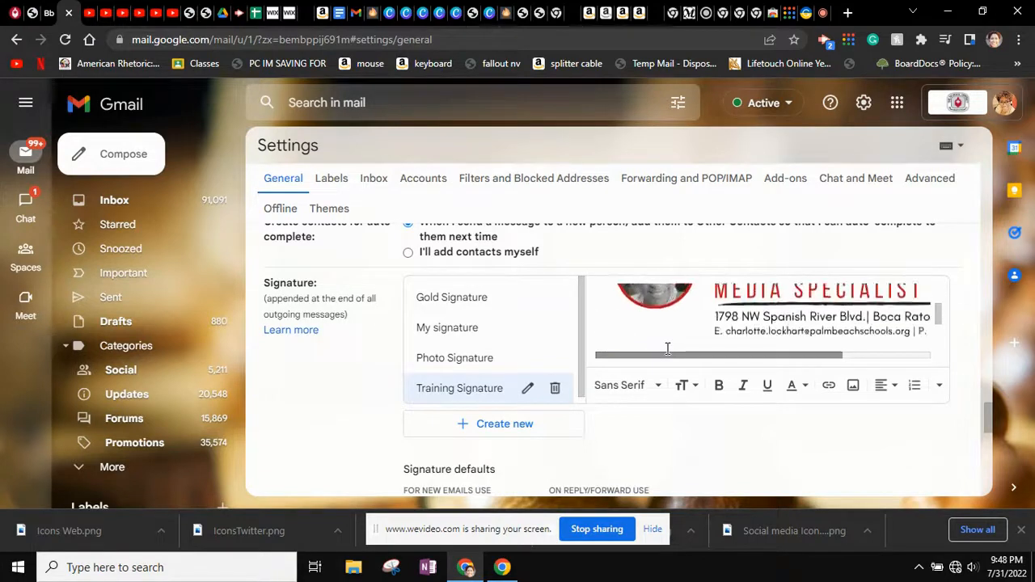
scroll(668, 348, down, 3)
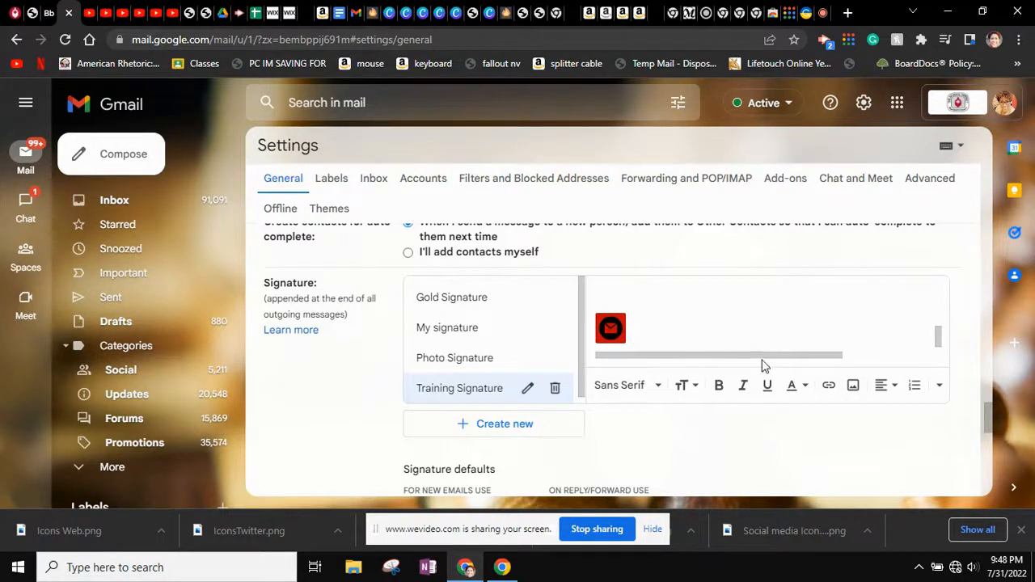
Upload the IconsTwitter image next to the email icon
click(853, 385)
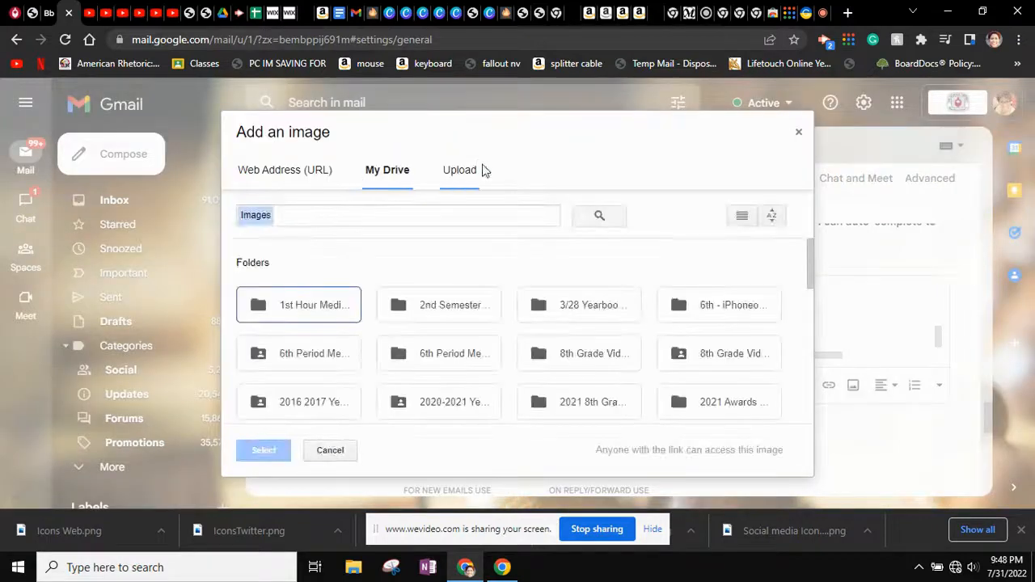
click(457, 173)
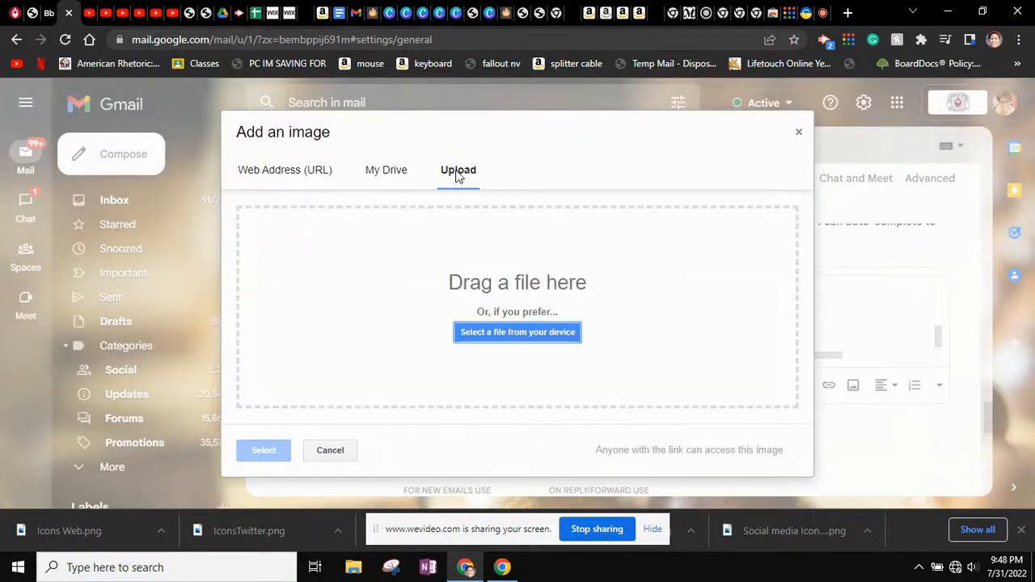
click(534, 338)
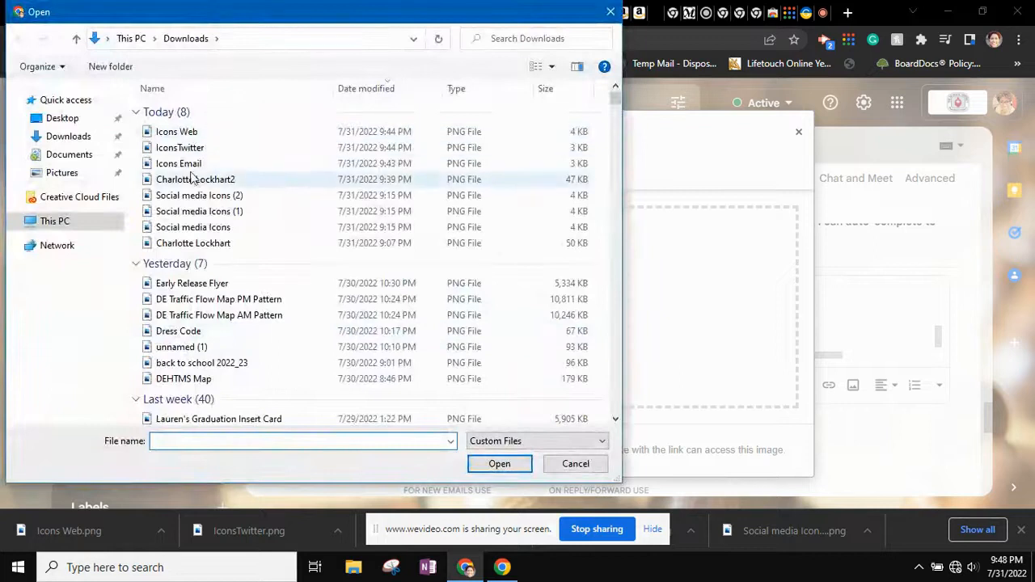
click(188, 149)
click(499, 465)
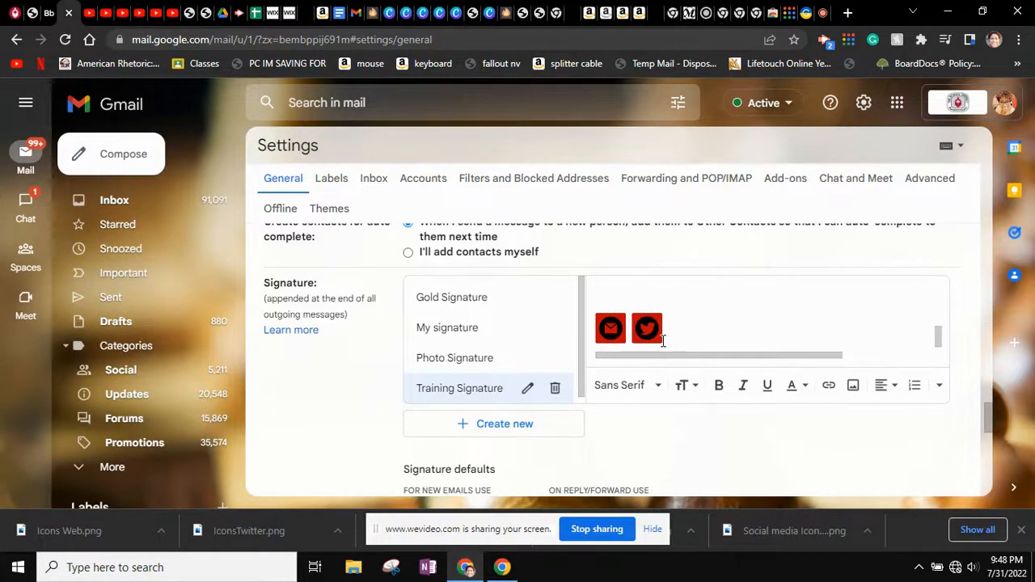
Upload the Icons Web image to complete the row of three icons
click(855, 387)
click(462, 173)
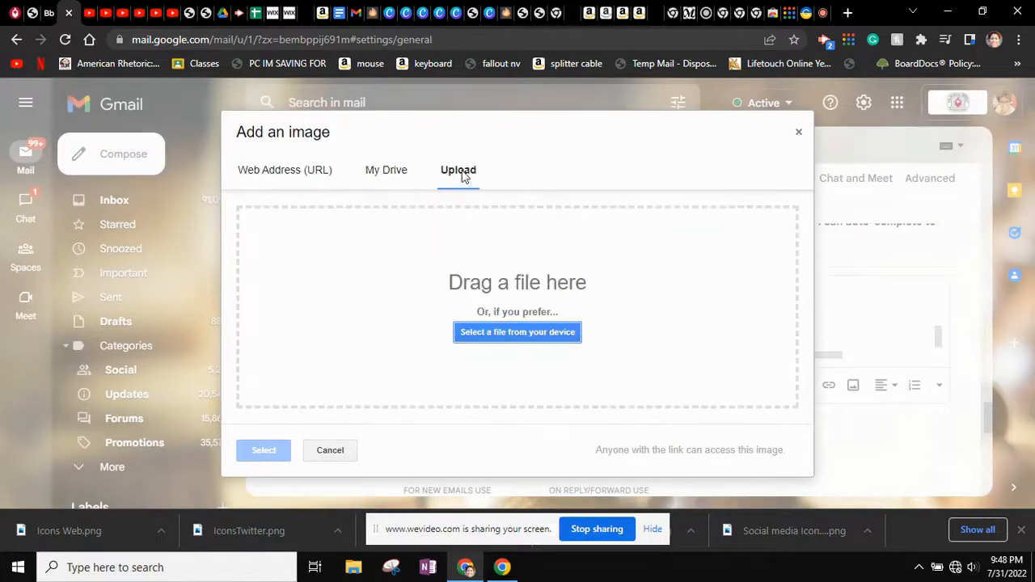
click(511, 332)
click(178, 132)
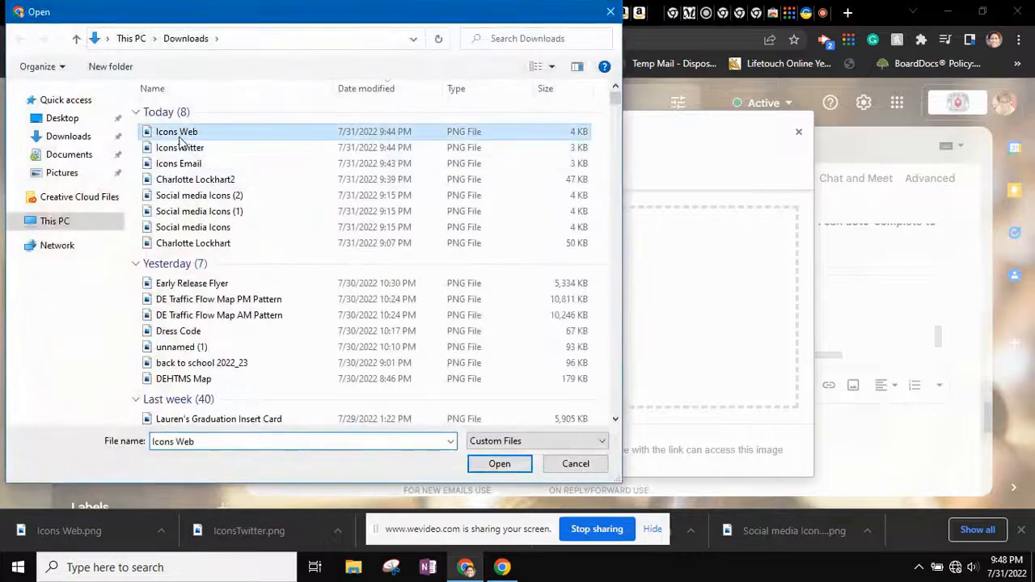
click(501, 464)
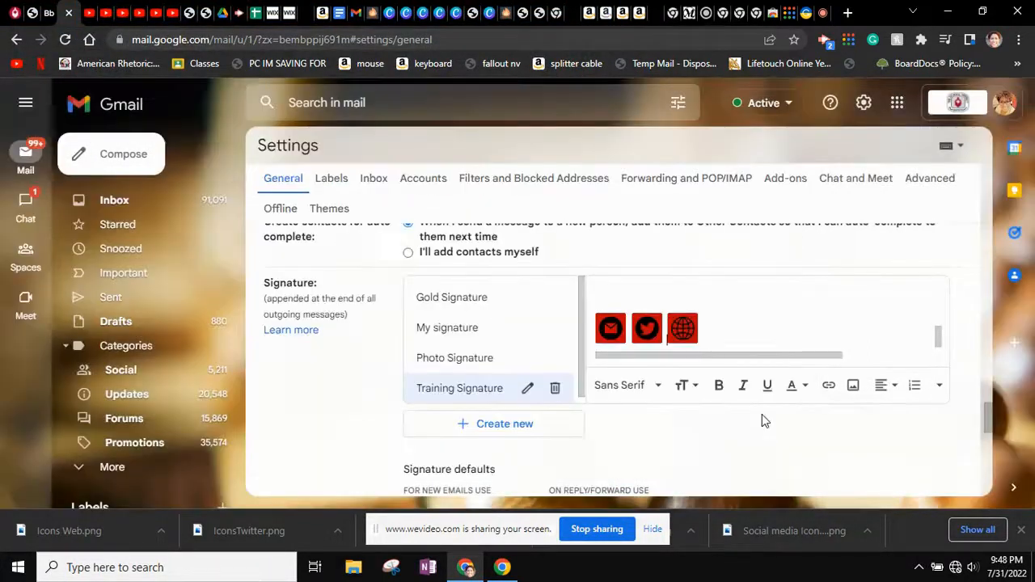
Dismiss the web icon's image menu and drag-select the photo-and-name header image
scroll(751, 366, up, 2)
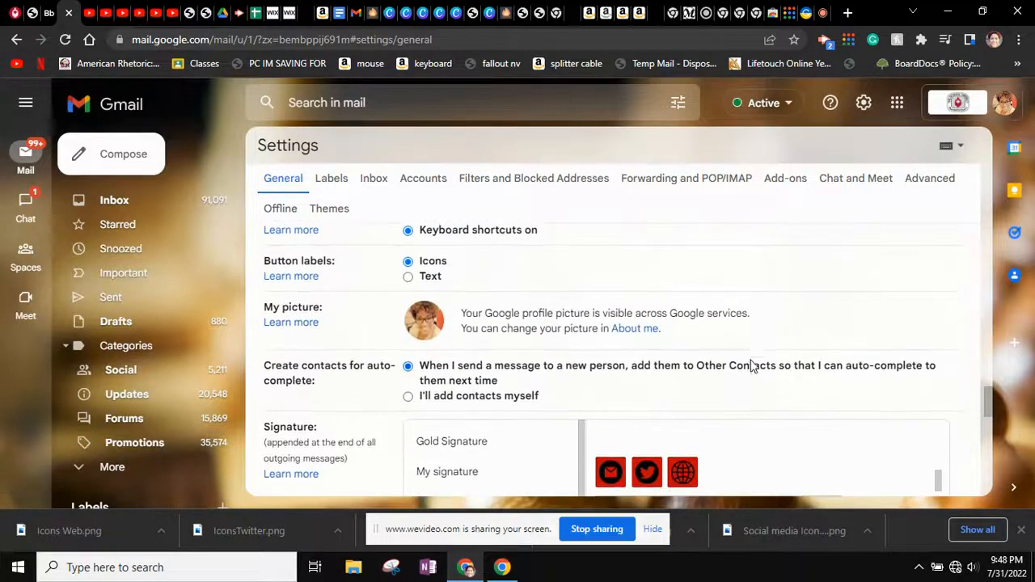
scroll(734, 458, up, 3)
scroll(733, 458, down, 5)
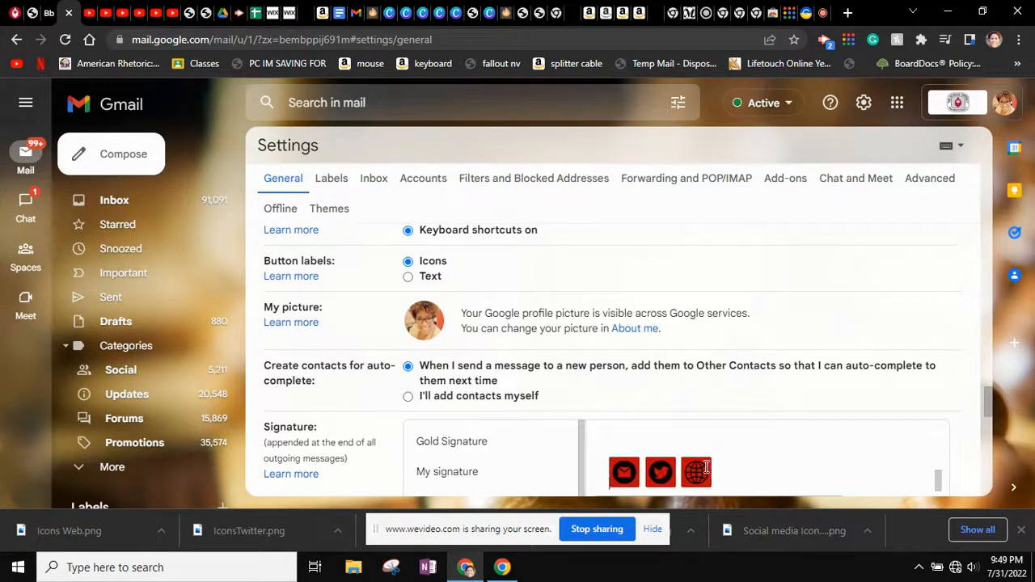
scroll(707, 467, down, 1)
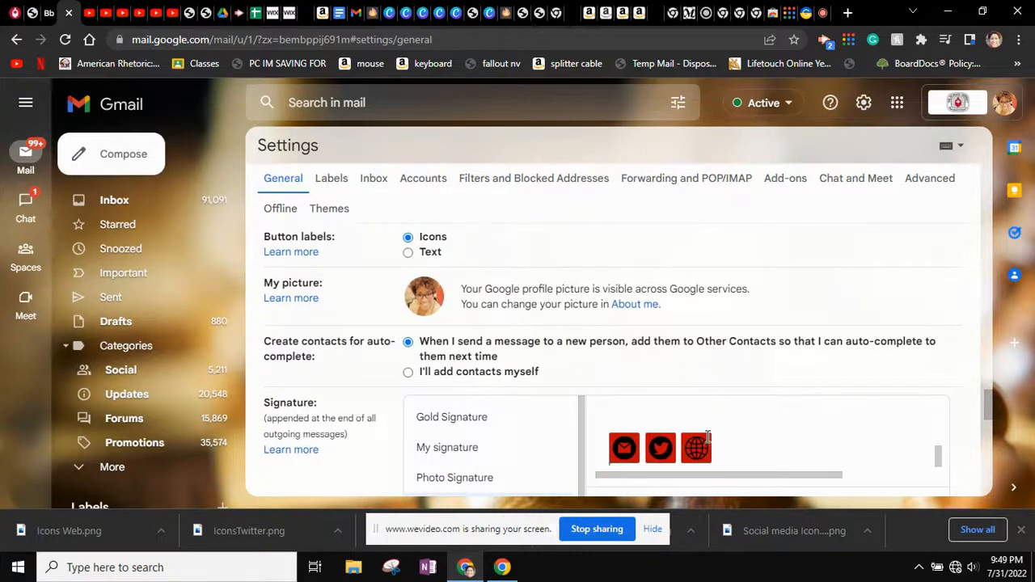
scroll(708, 437, up, 3)
scroll(708, 437, down, 3)
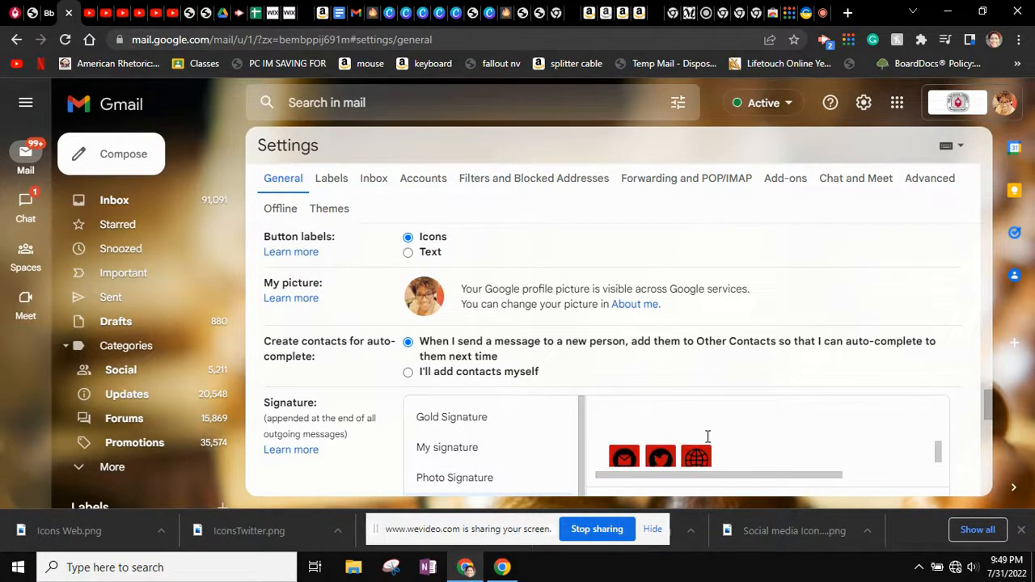
right_click(707, 438)
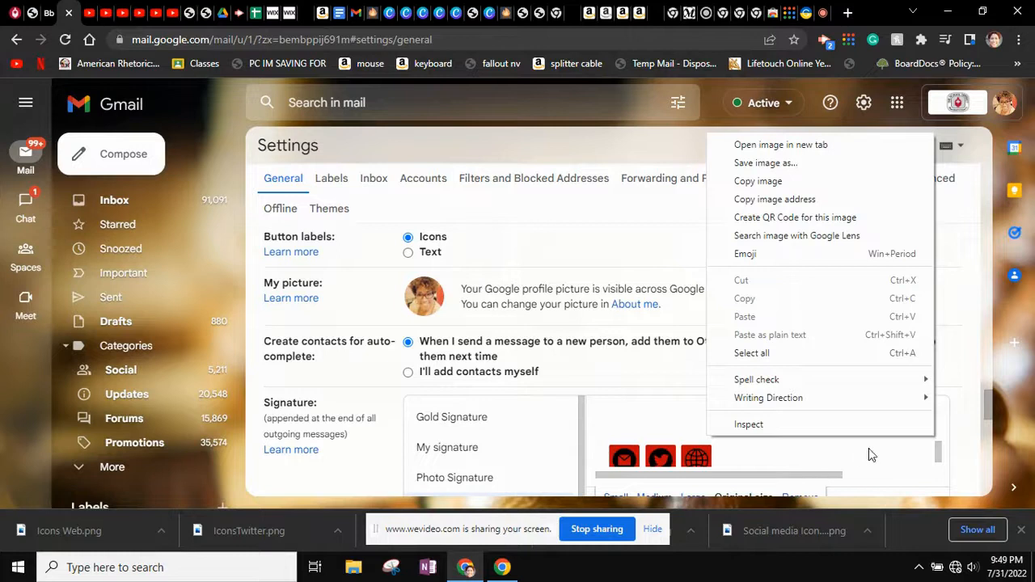
click(746, 459)
scroll(748, 459, up, 3)
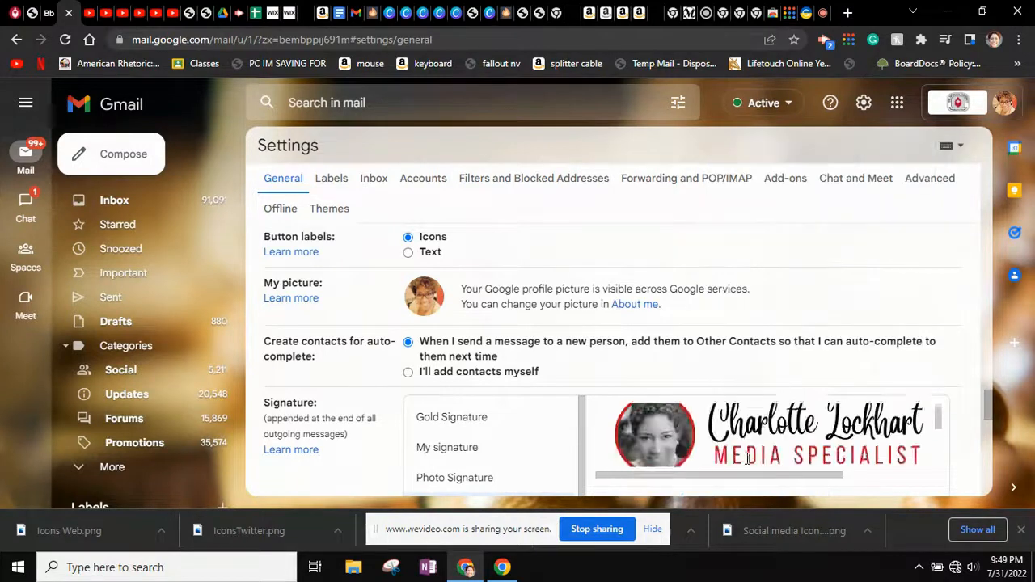
scroll(746, 458, down, 2)
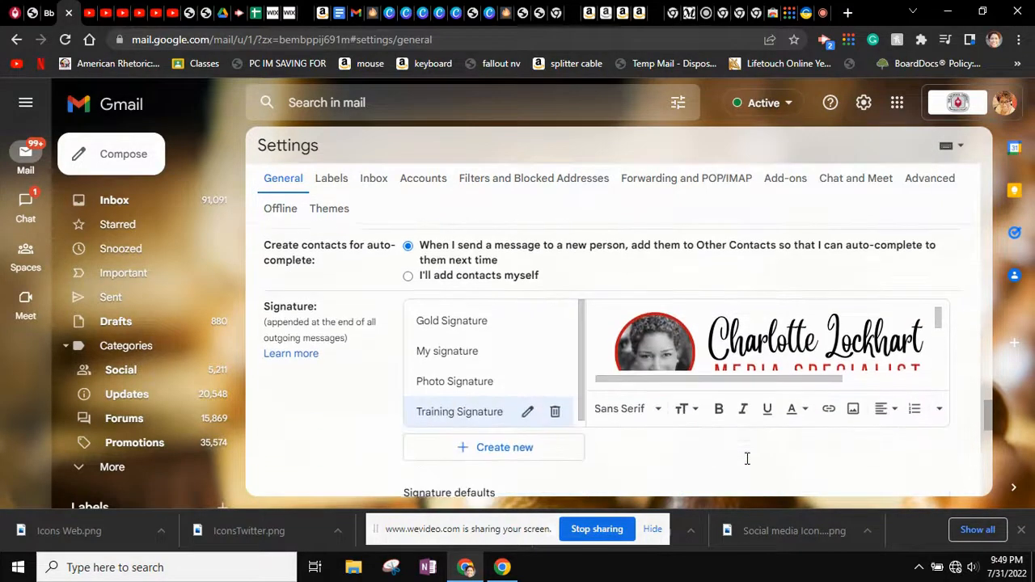
click(757, 356)
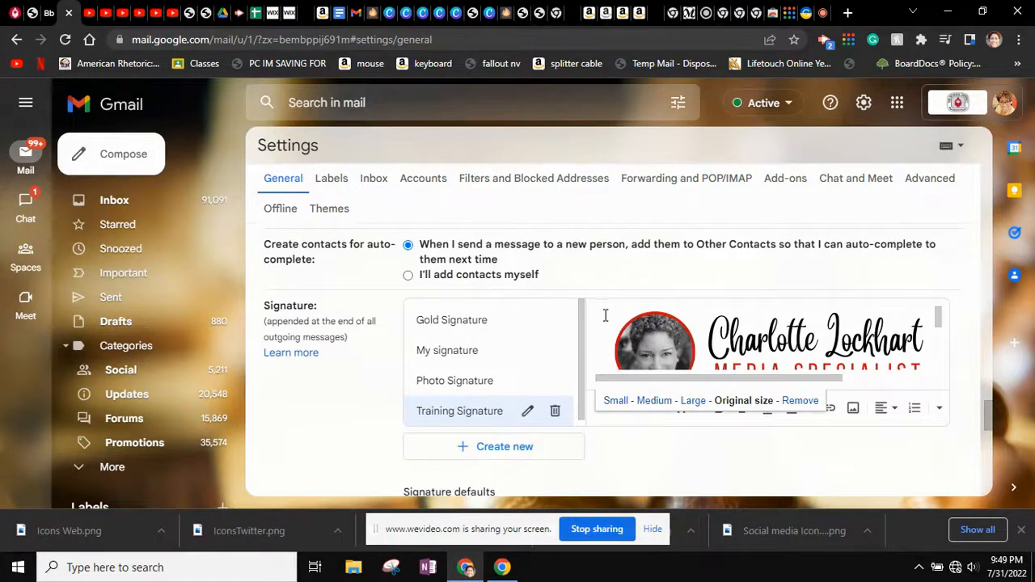
drag(608, 335, 734, 342)
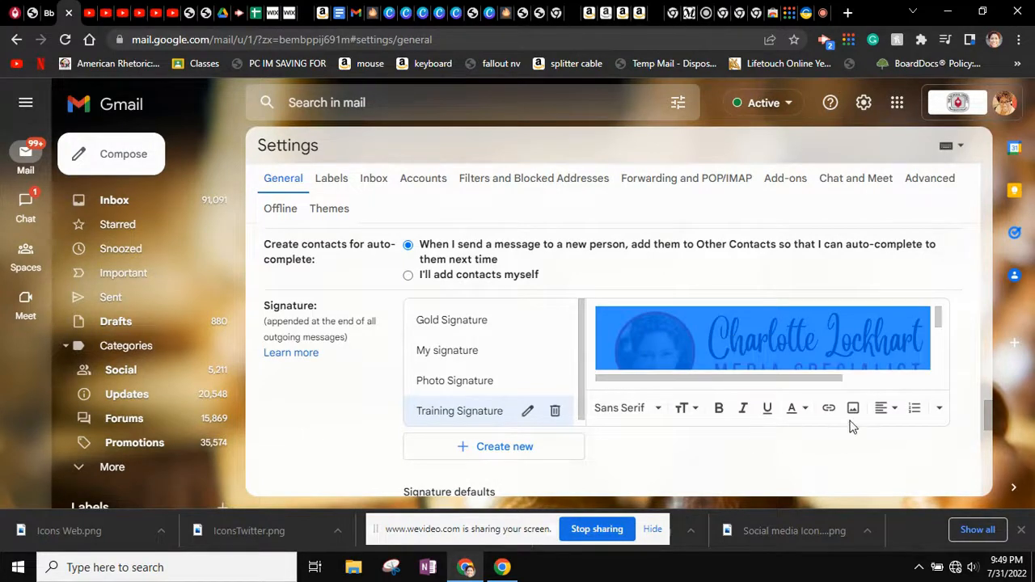
Start a link on the header, then open the school's Media Center page and copy its URL
click(829, 409)
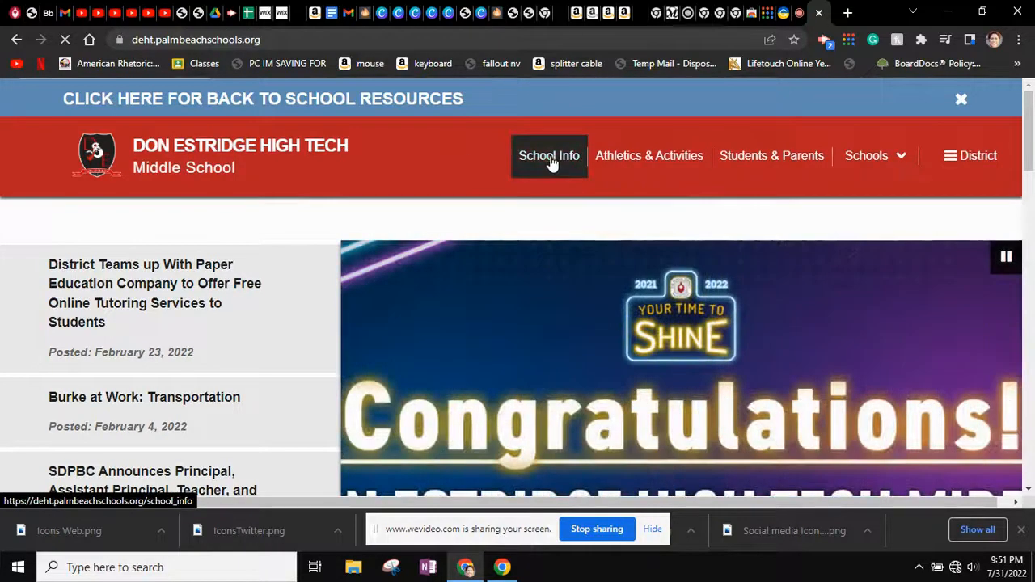
click(550, 162)
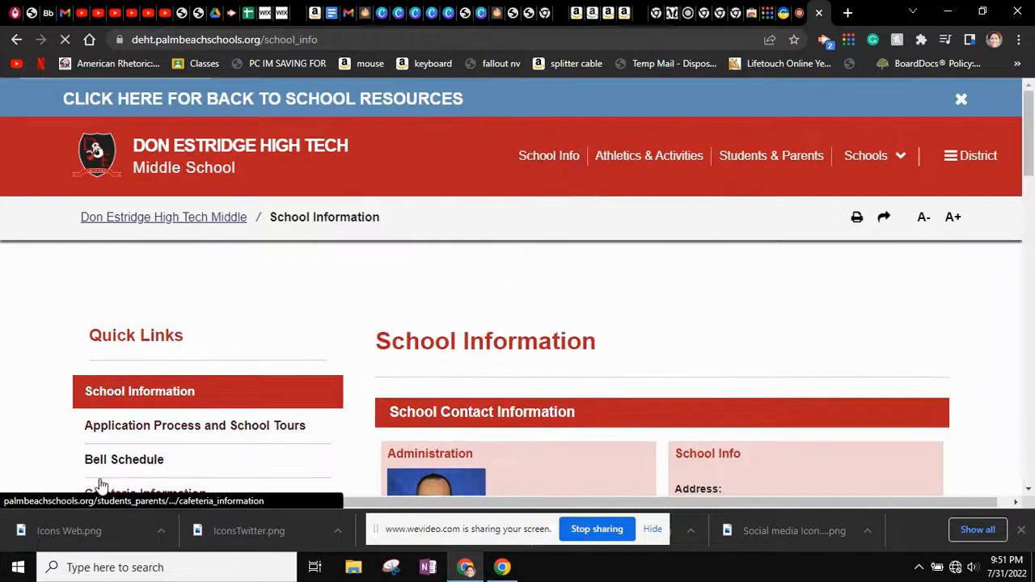
scroll(100, 484, down, 4)
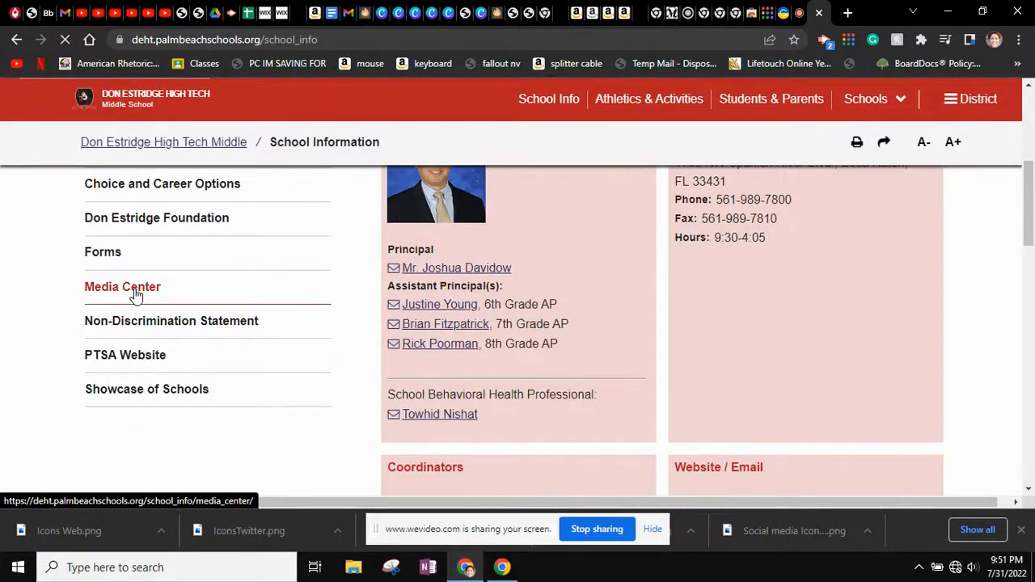
click(136, 296)
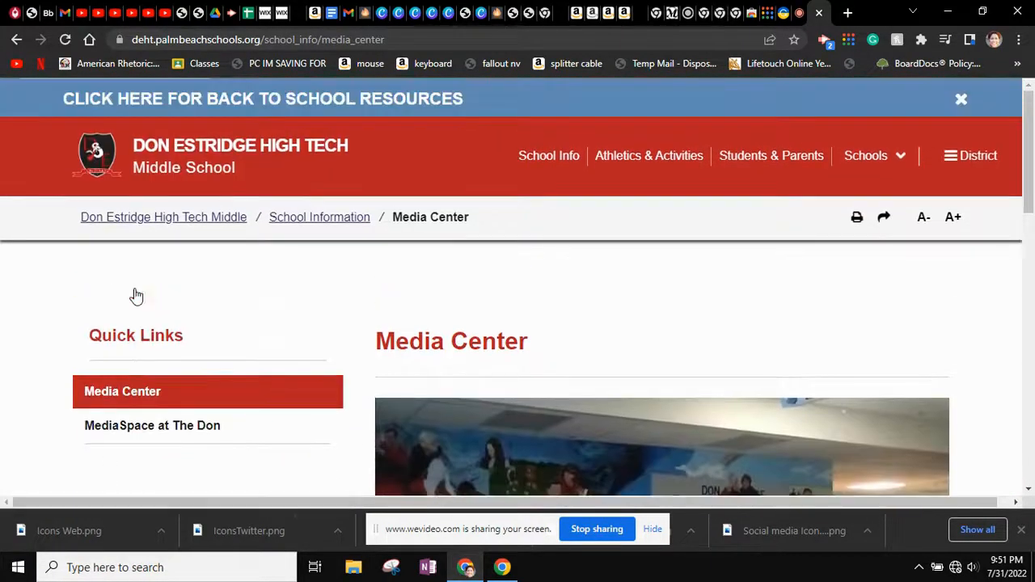
drag(399, 39, 103, 47)
key(ctrl+c)
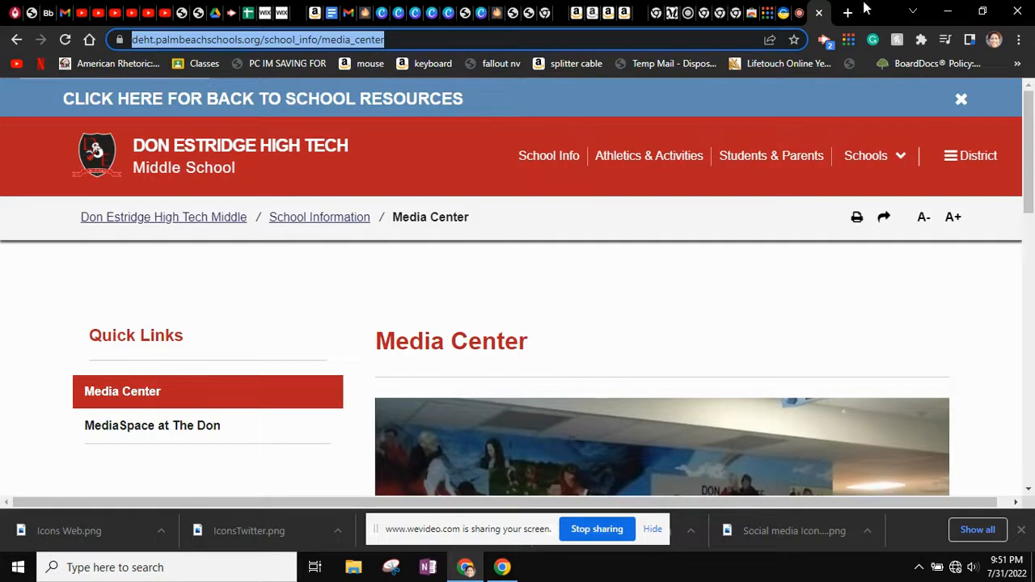
click(802, 16)
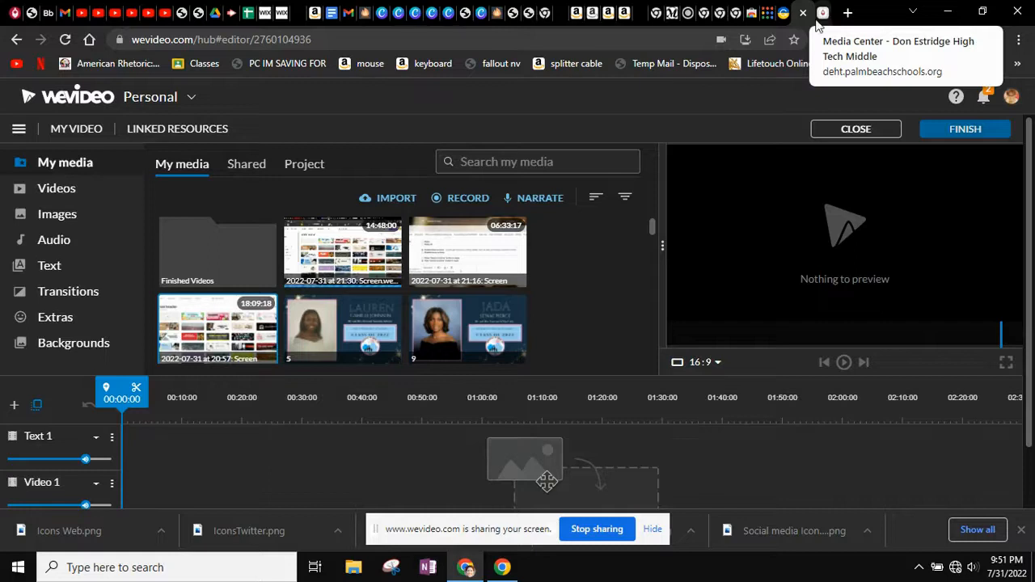
click(824, 16)
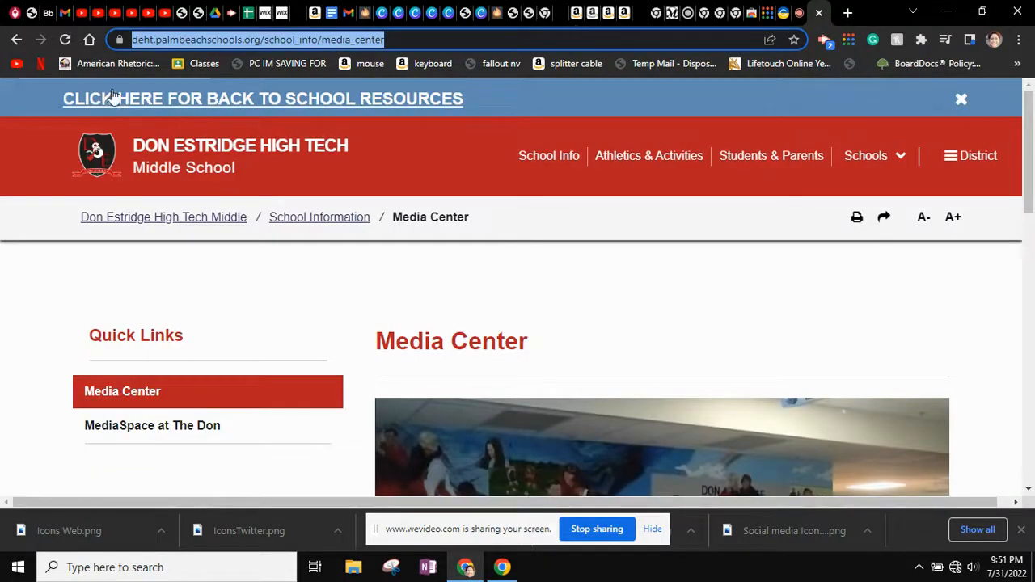
Replace the header link with the pasted Media Center URL and move the banner below the icons
click(64, 14)
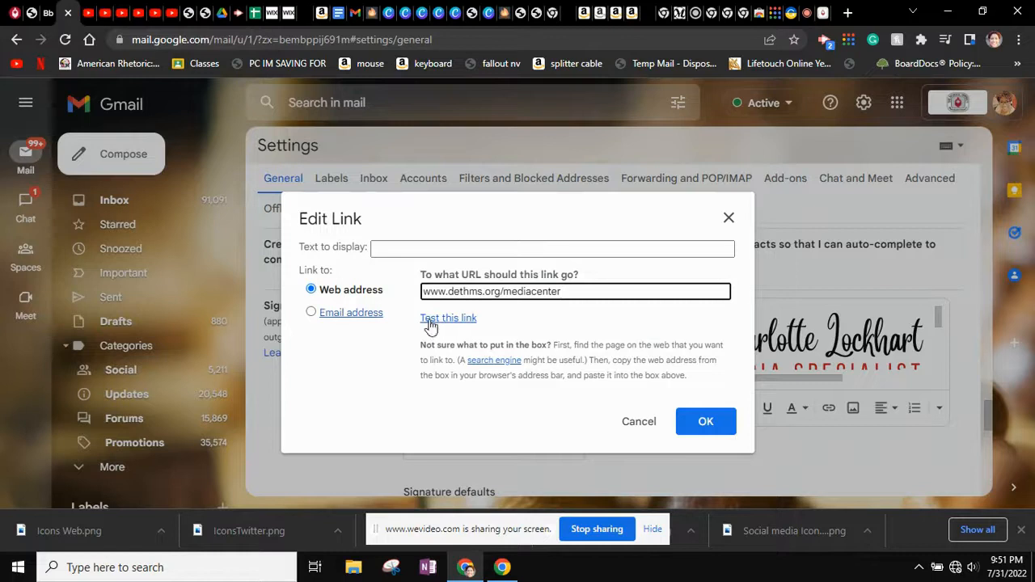
drag(592, 291, 374, 280)
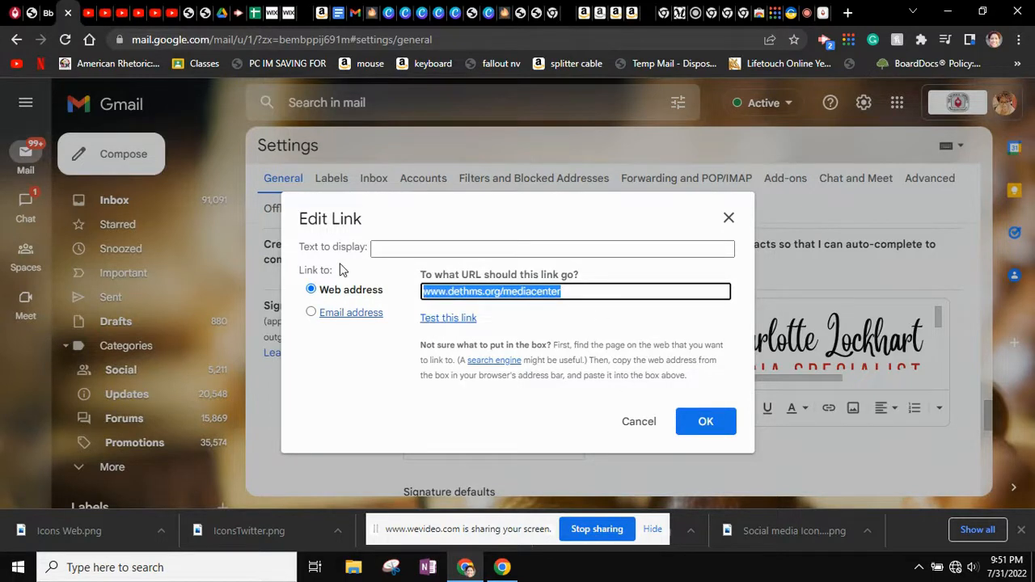
key(ctrl+v)
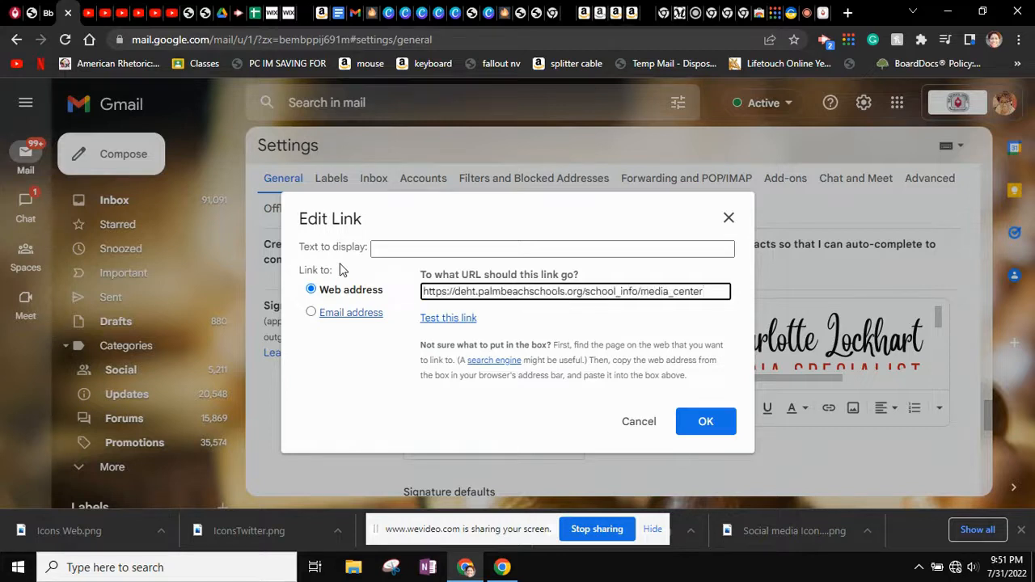
click(706, 425)
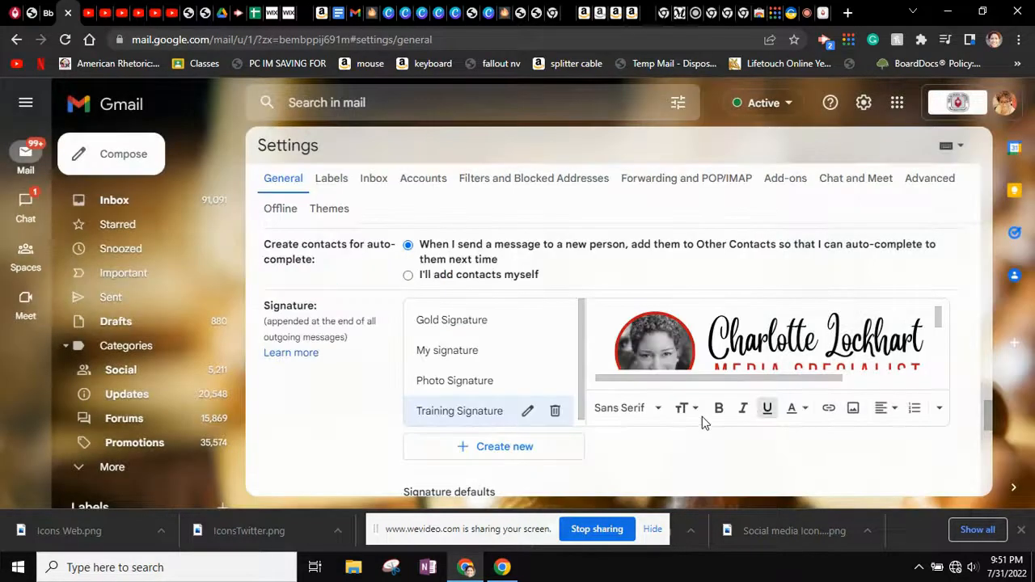
drag(615, 327, 819, 371)
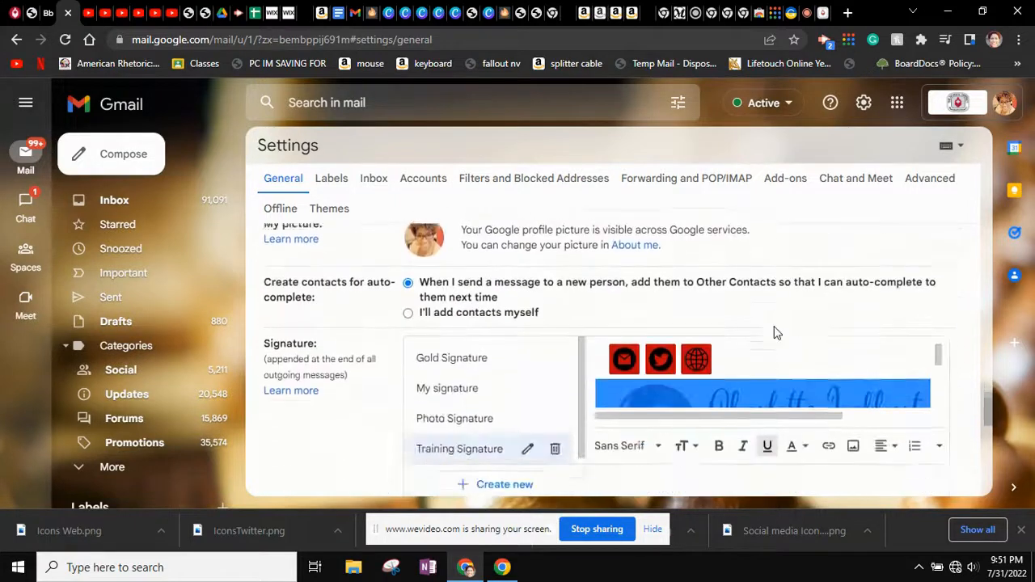
click(676, 336)
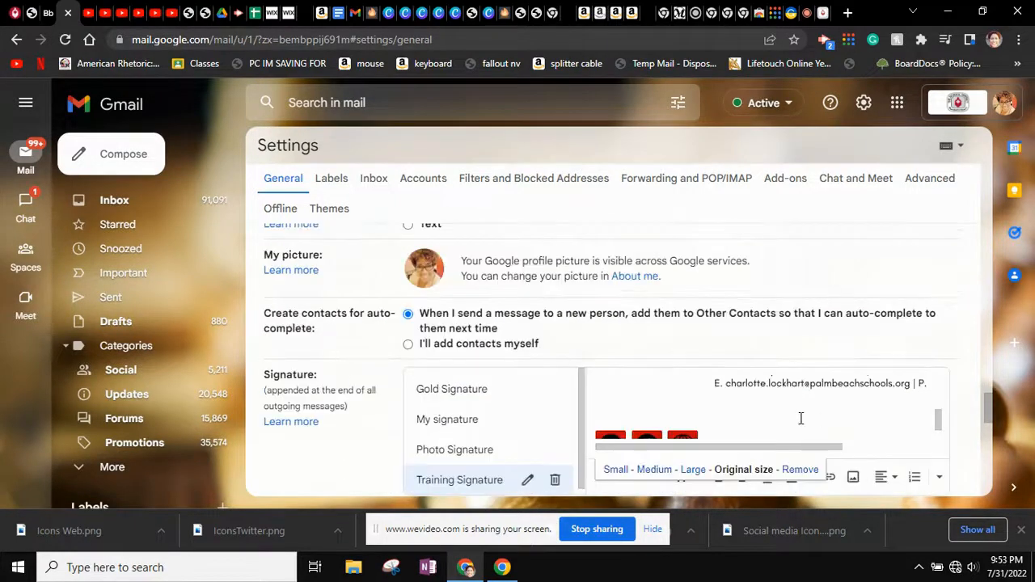
scroll(800, 418, up, 4)
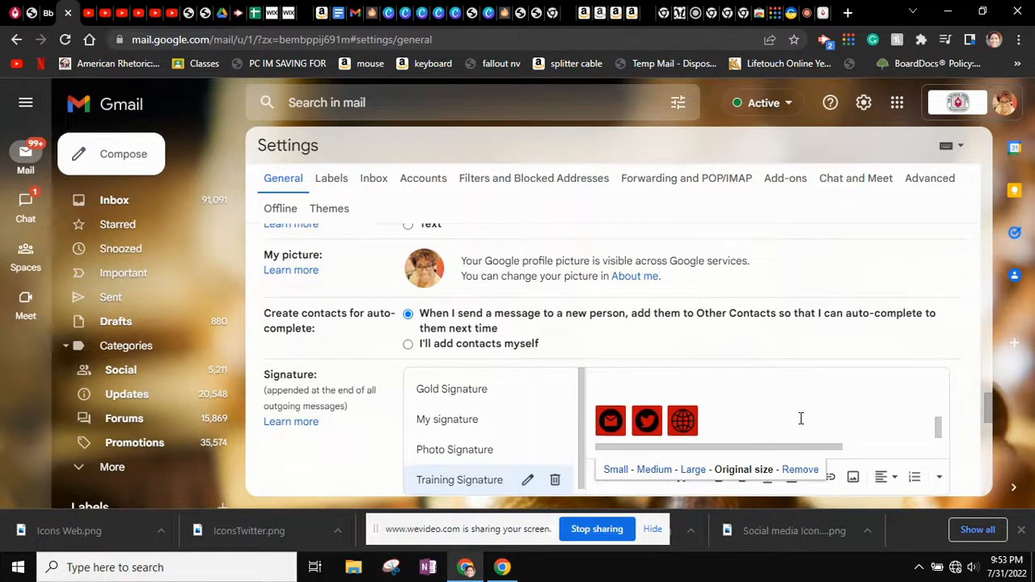
scroll(799, 418, down, 4)
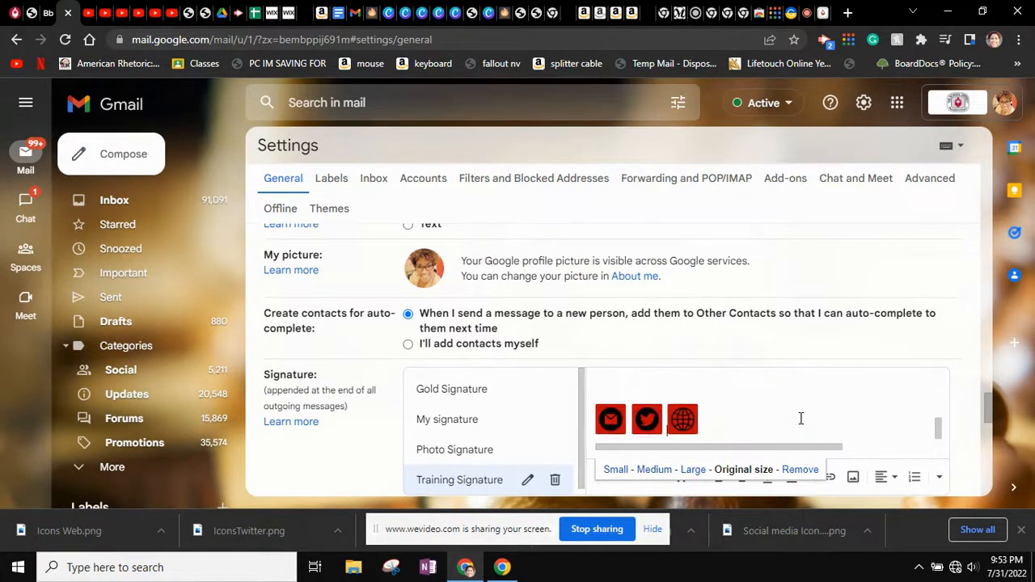
drag(625, 417, 597, 417)
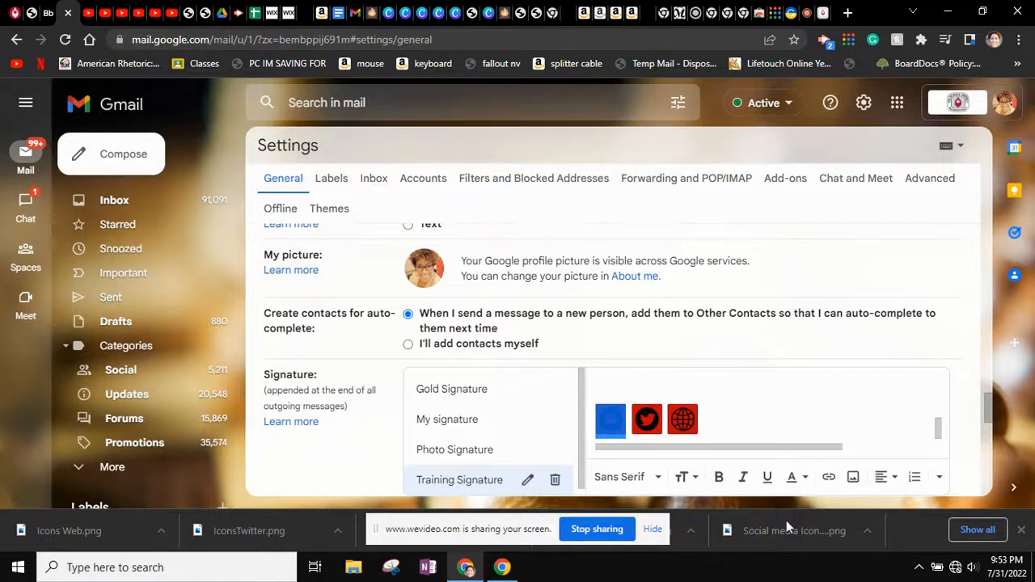
click(853, 479)
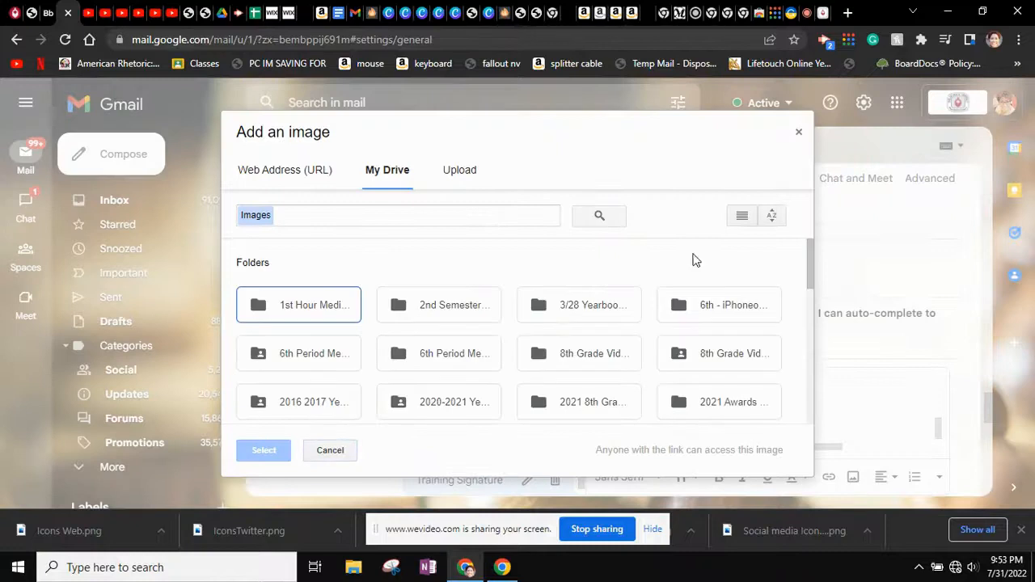
click(799, 132)
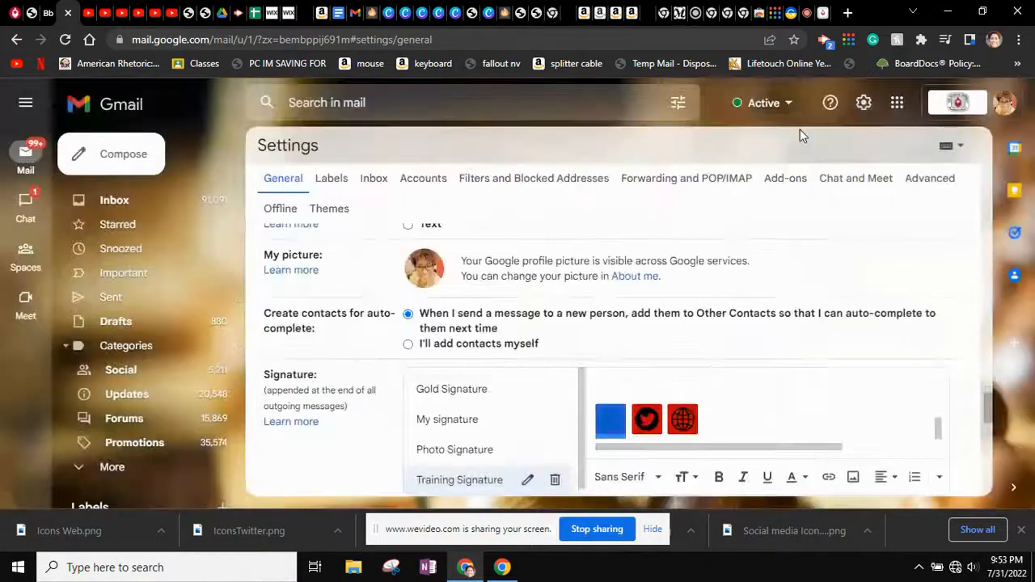
Link the red email icon to the teacher's school email address
click(827, 478)
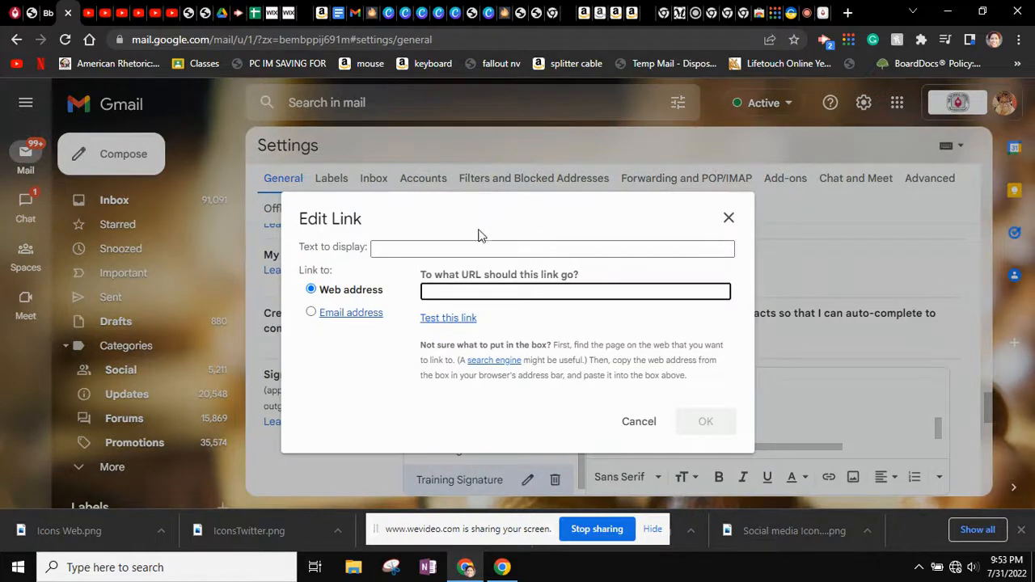
click(329, 319)
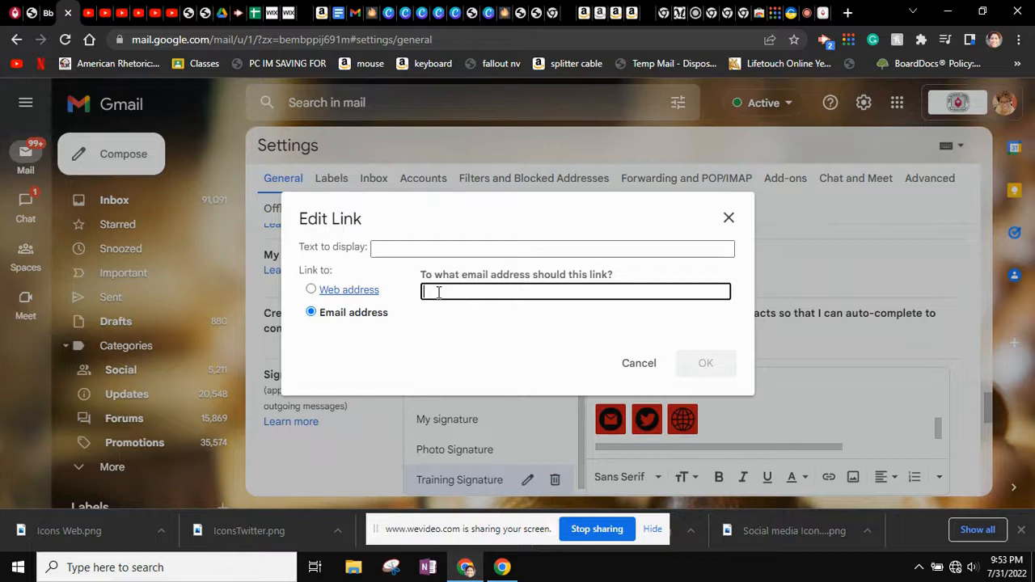
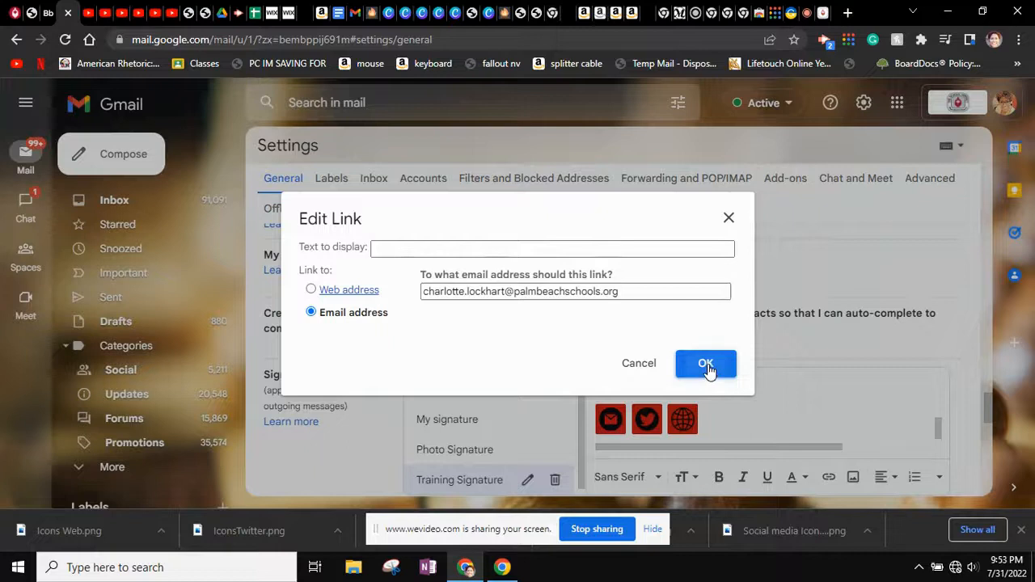
click(708, 370)
Select the red Twitter icon and enter the owner's Twitter profile address as its link
drag(632, 416, 664, 415)
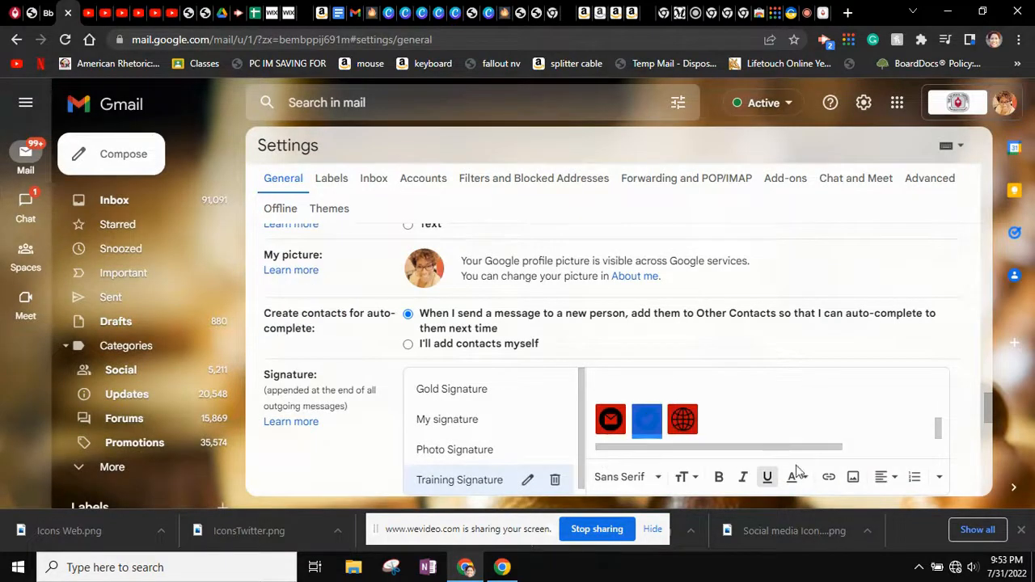
right_click(832, 478)
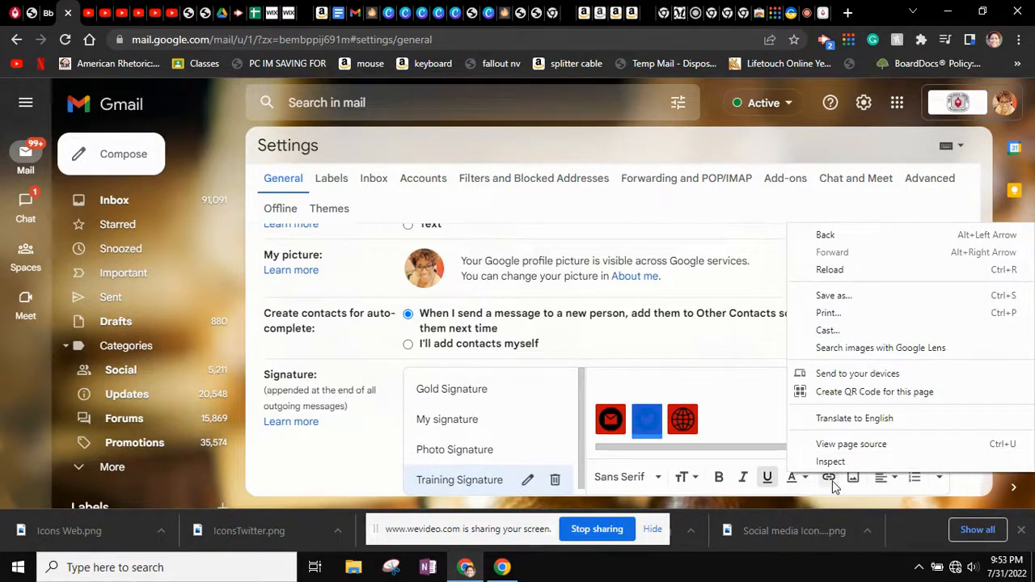
click(826, 480)
right_click(826, 480)
click(826, 480)
click(827, 481)
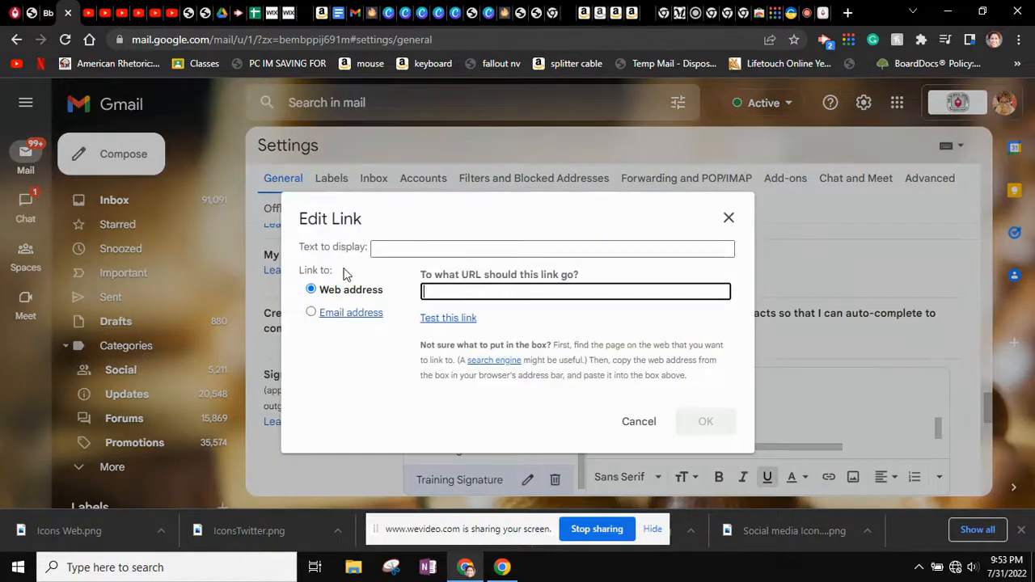
text(twitter.com/27)
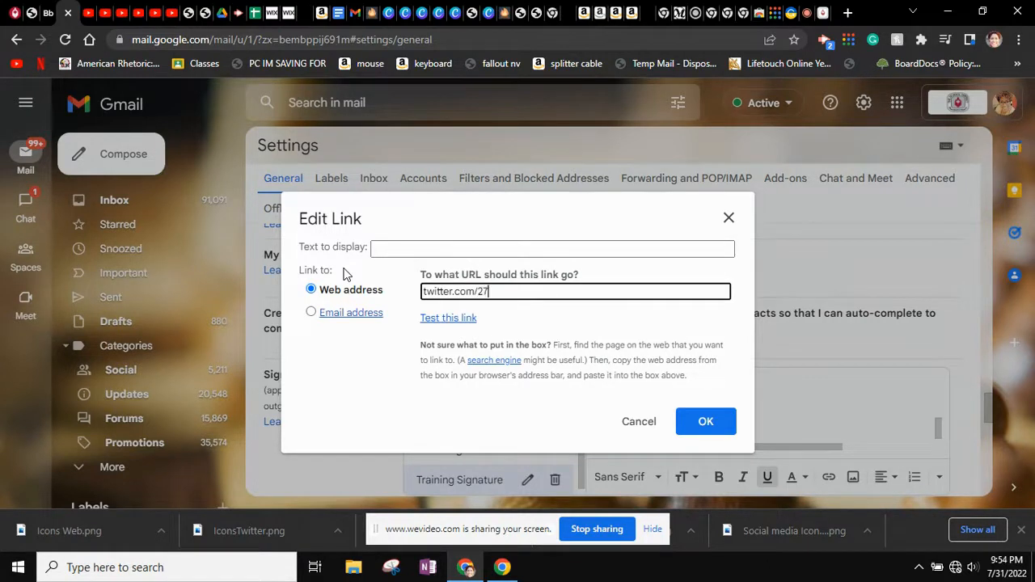
text(11medi)
key(BackSpace)
key(BackSpace)
text(t2011)
Test the Twitter link, close the profile window, and confirm the link
click(450, 319)
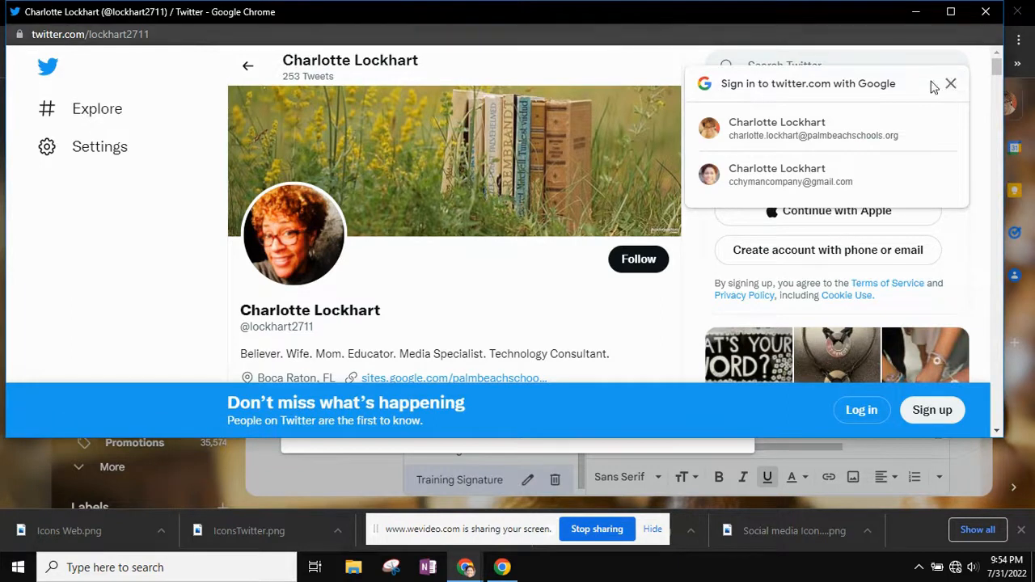
click(987, 12)
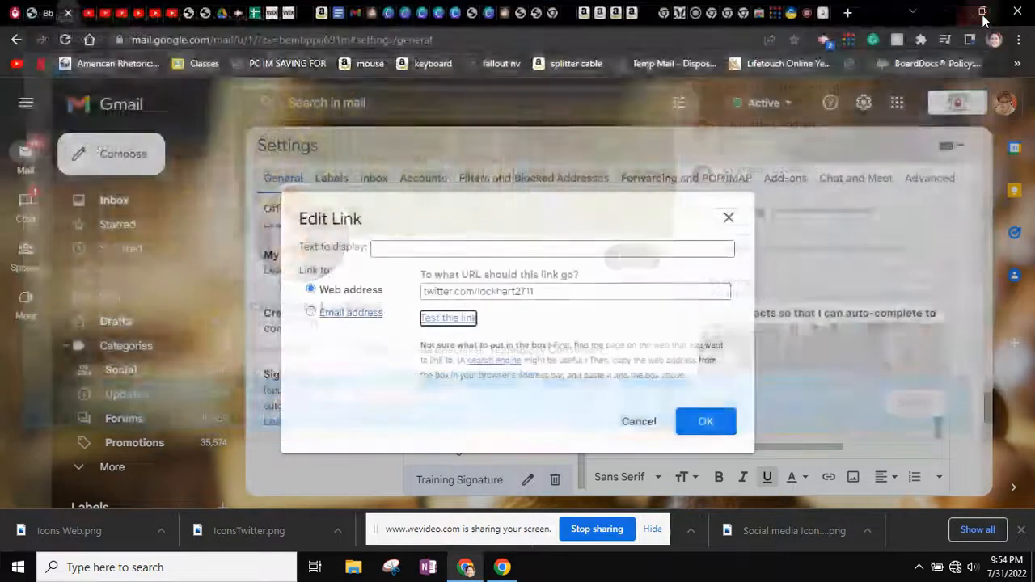
click(706, 421)
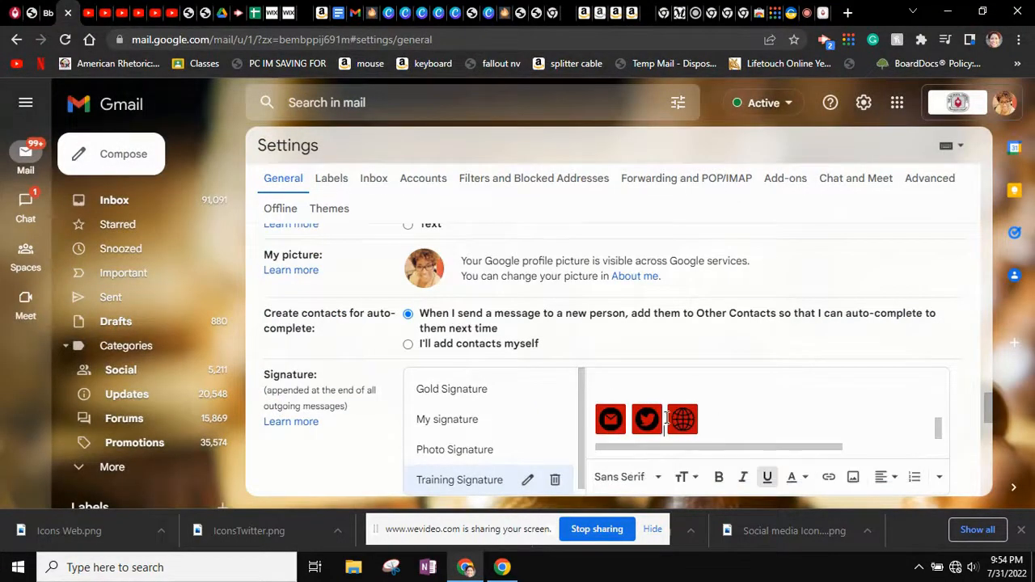
drag(666, 418, 700, 423)
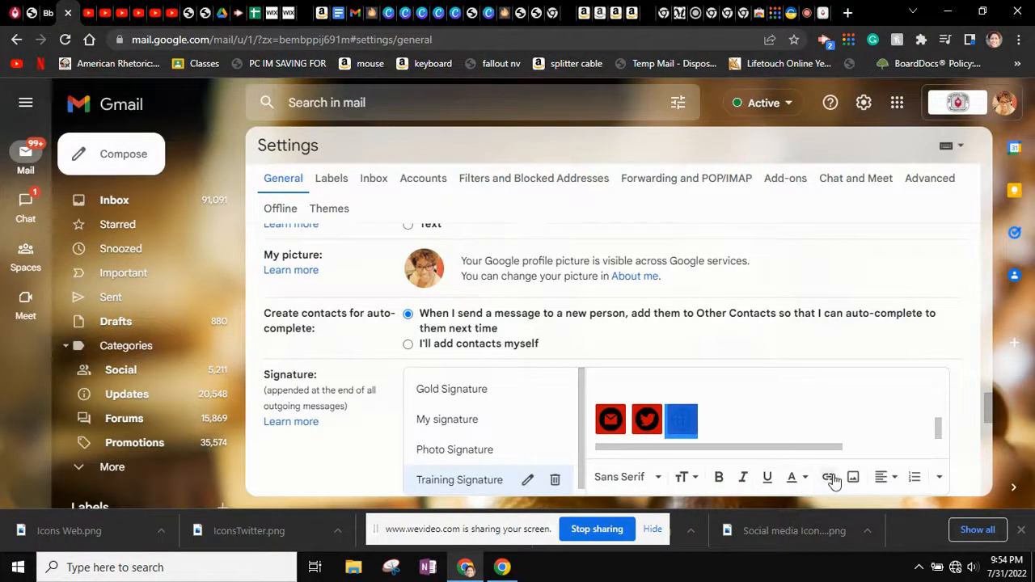
click(829, 477)
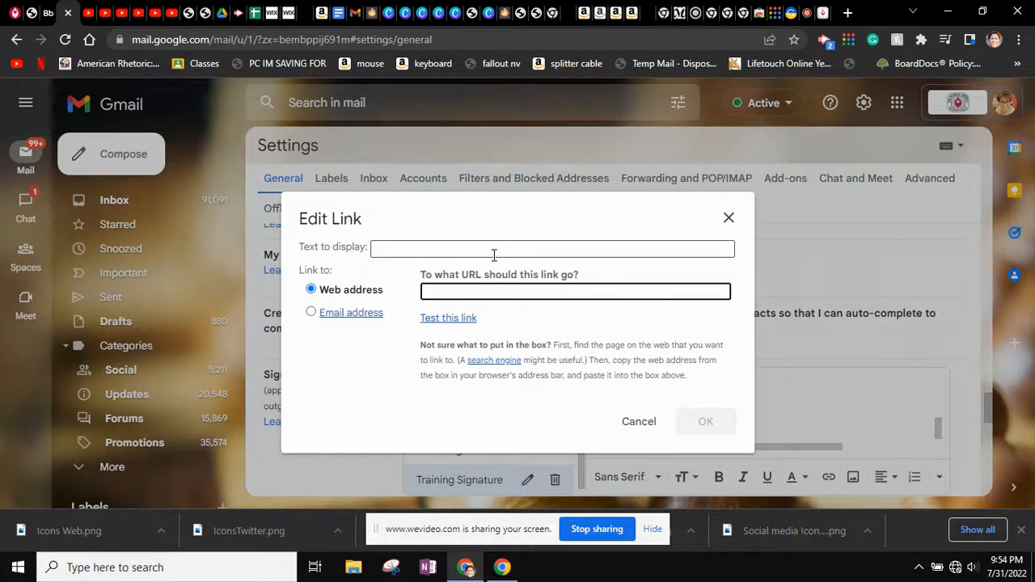
text(https://deht.palmbeachschools.org/school_info/media_center)
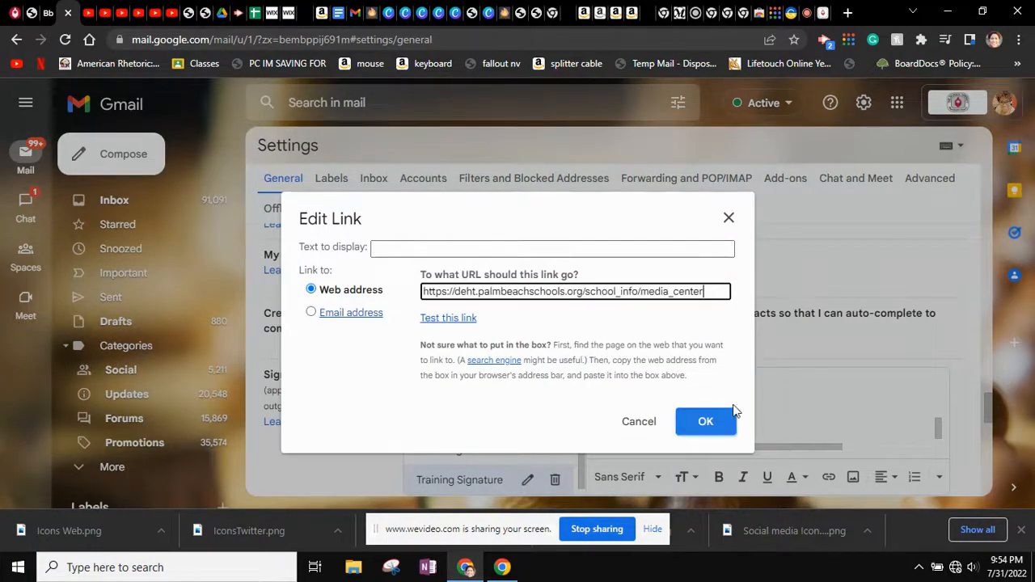
click(703, 421)
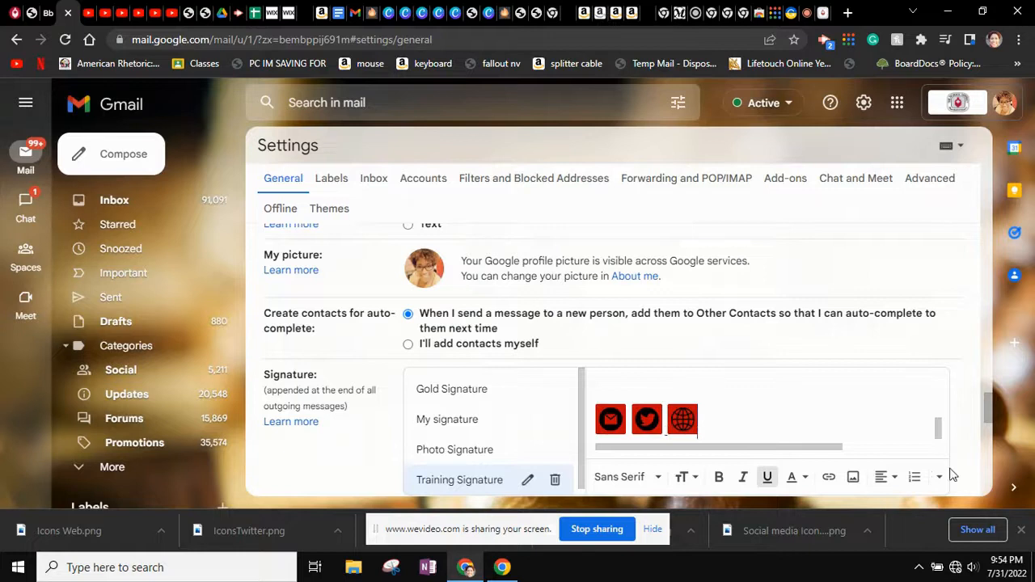
scroll(776, 399, up, 5)
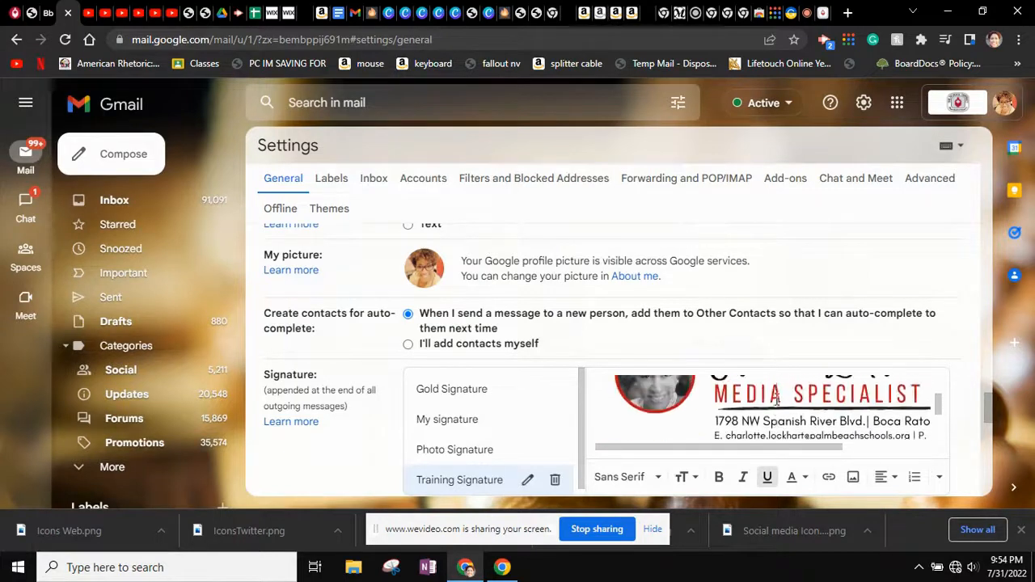
scroll(777, 399, down, 1)
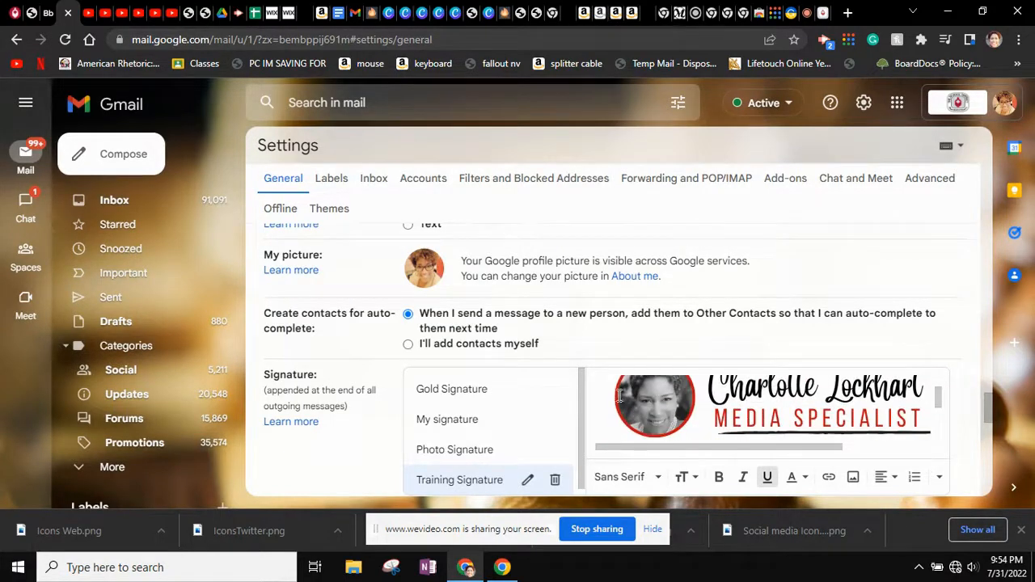
drag(613, 395, 726, 393)
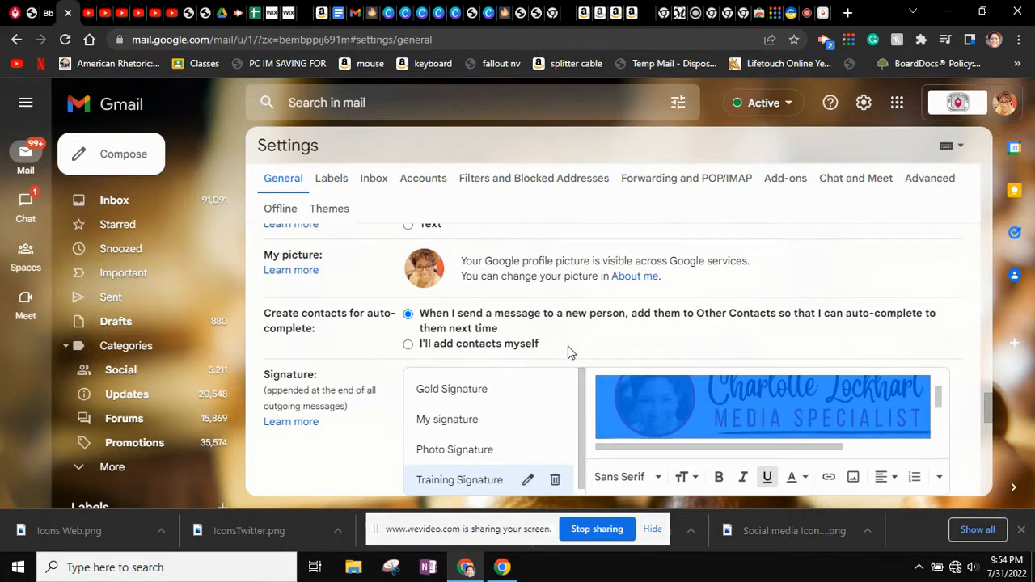
click(829, 476)
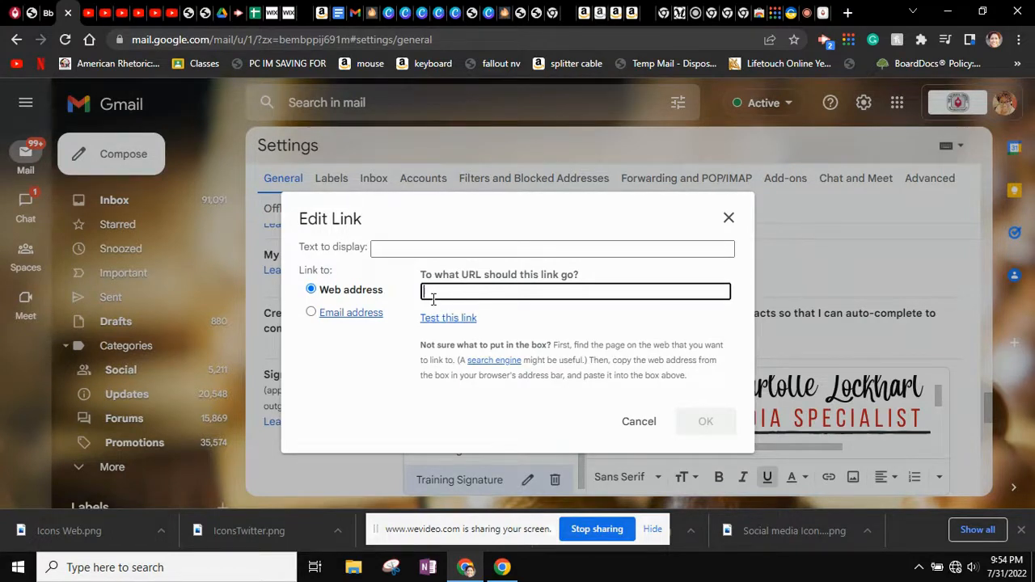
text(de)
key(BackSpace)
key(BackSpace)
text(https://deht.palmbeachschools.org/school_info/media_center)
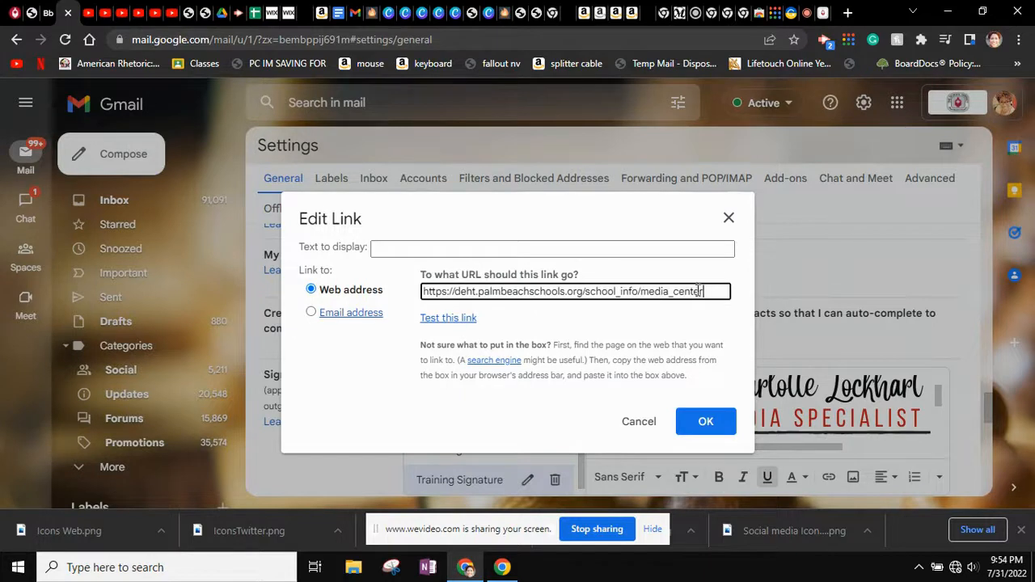
key(BackSpace)
key(BackSpace)
key(BackSpace)
key(BackSpace)
key(BackSpace)
key(BackSpace)
key(BackSpace)
key(BackSpace)
key(BackSpace)
key(BackSpace)
key(BackSpace)
key(BackSpace)
key(BackSpace)
key(BackSpace)
key(BackSpace)
key(BackSpace)
key(BackSpace)
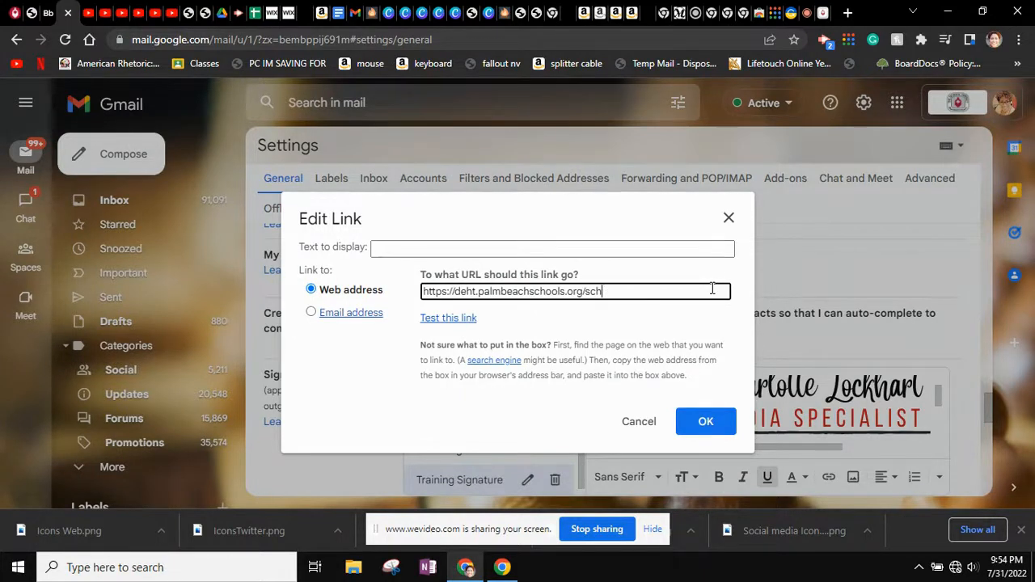
click(702, 426)
Save the updated Gmail signature settings
scroll(698, 419, down, 2)
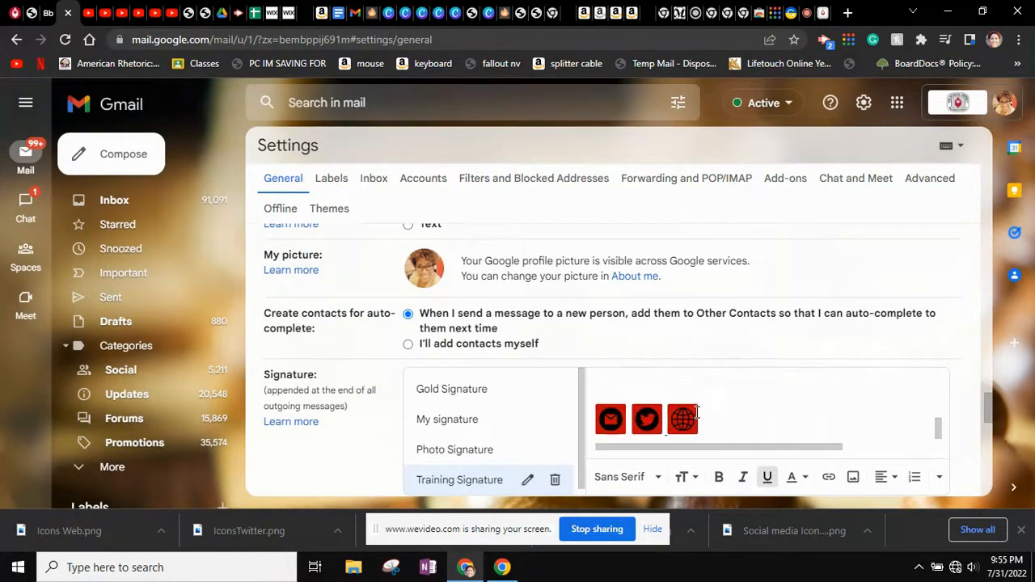
scroll(872, 328, down, 15)
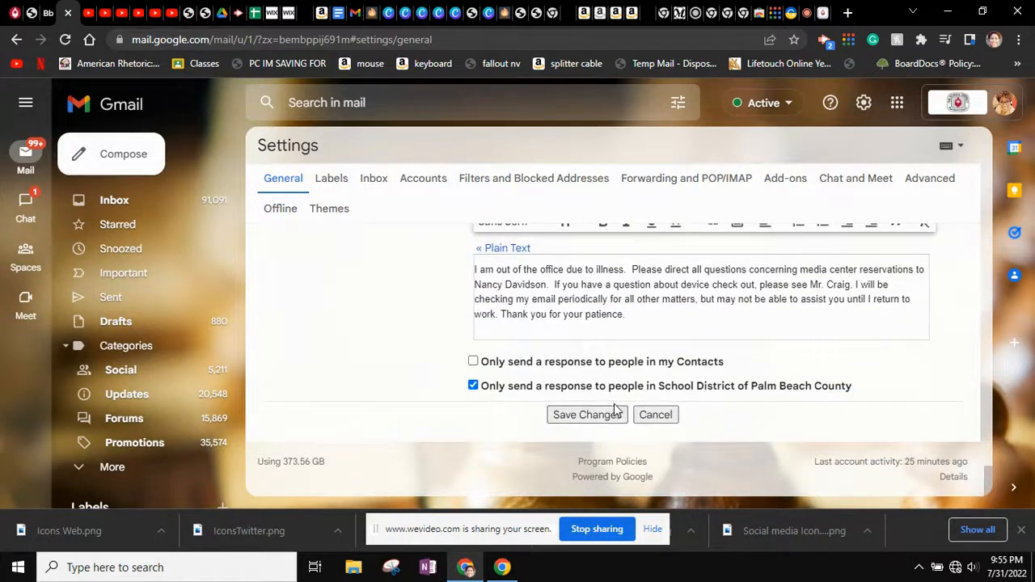
click(609, 421)
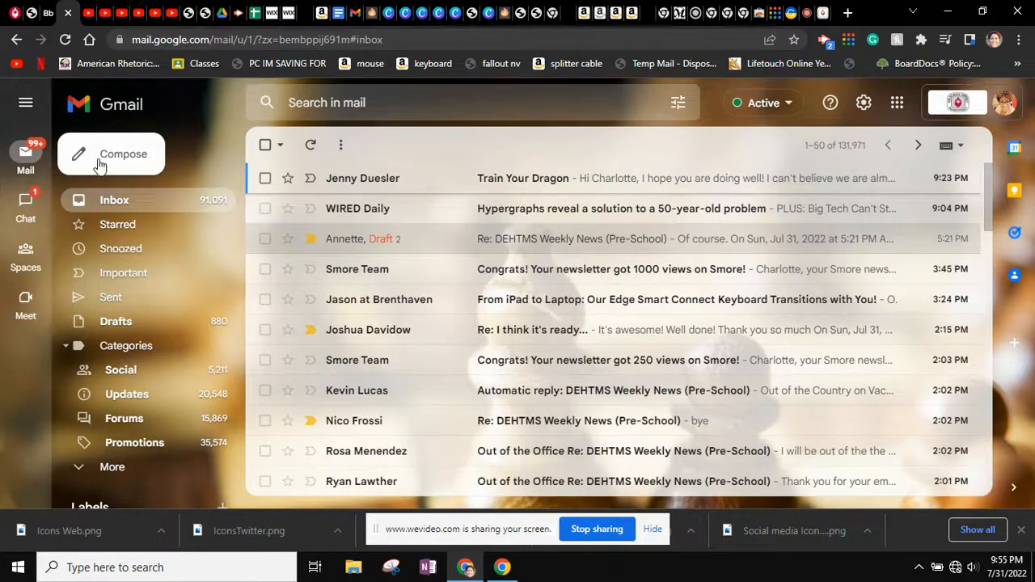
Preview the signature in a new message, then switch to the Canva tab
click(97, 162)
scroll(705, 359, down, 1)
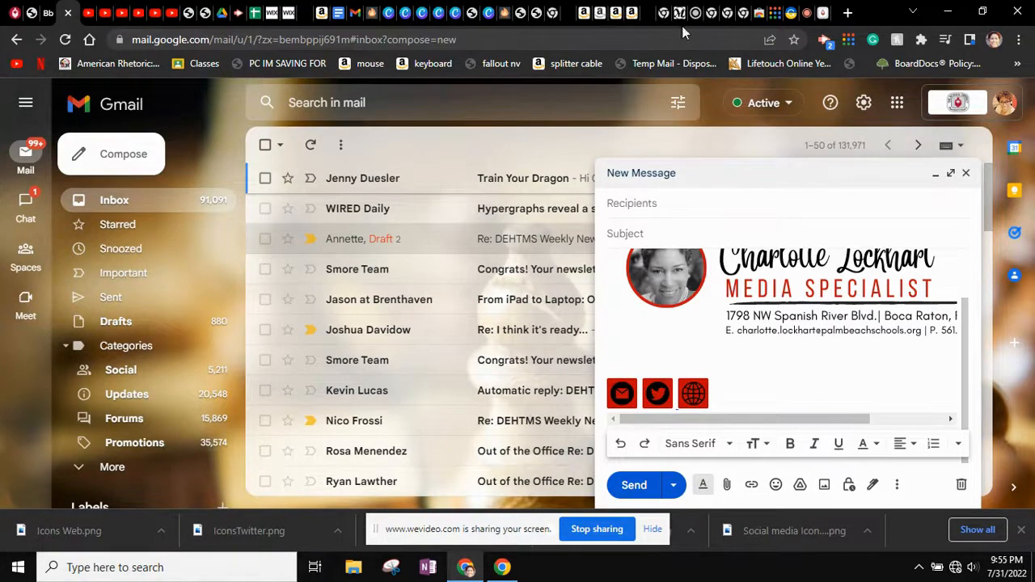
click(451, 13)
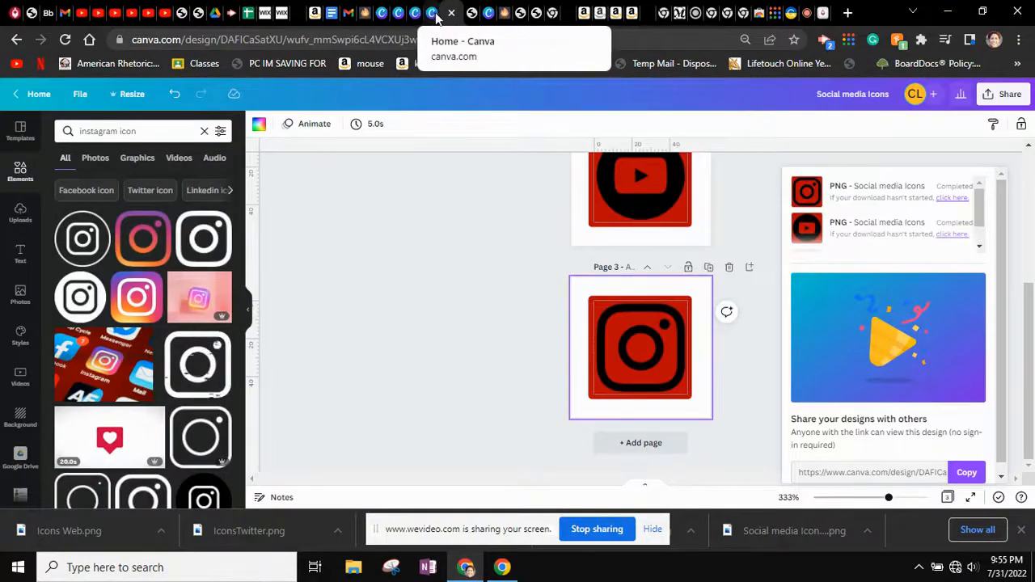
Open the email header design from Canva's Recent designs, then return to the Gmail compose window
click(433, 14)
scroll(327, 440, down, 5)
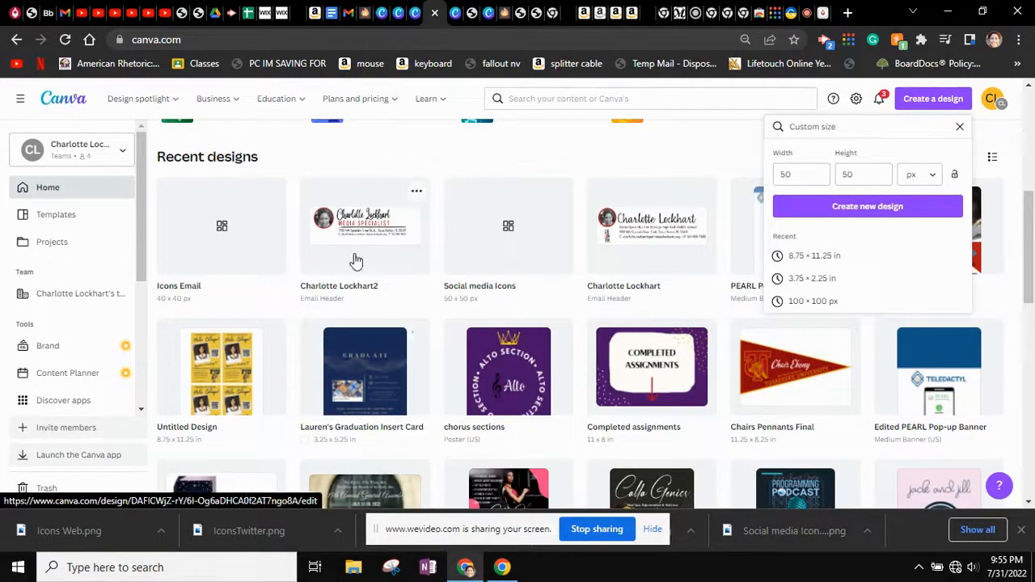
click(359, 253)
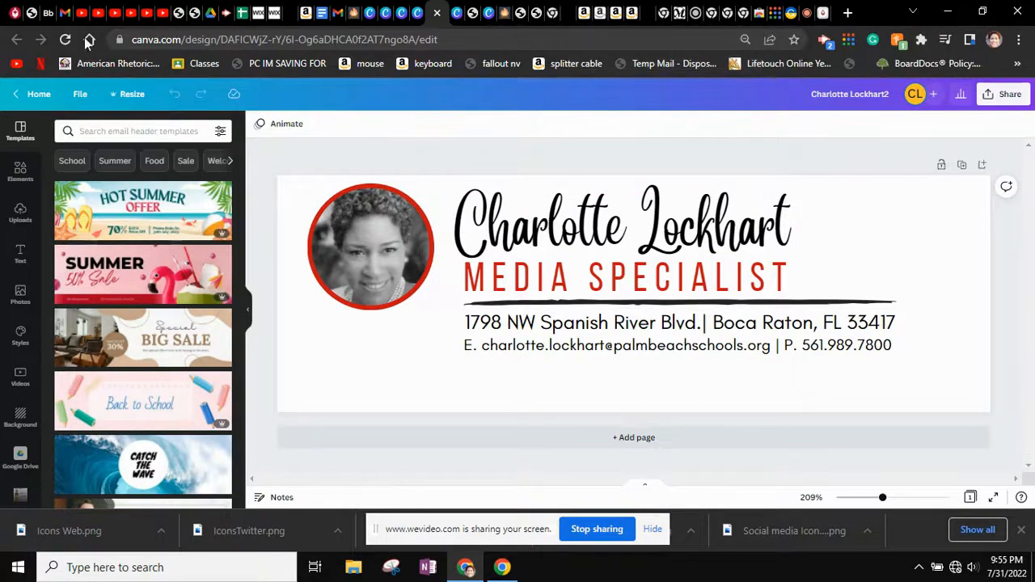
click(60, 12)
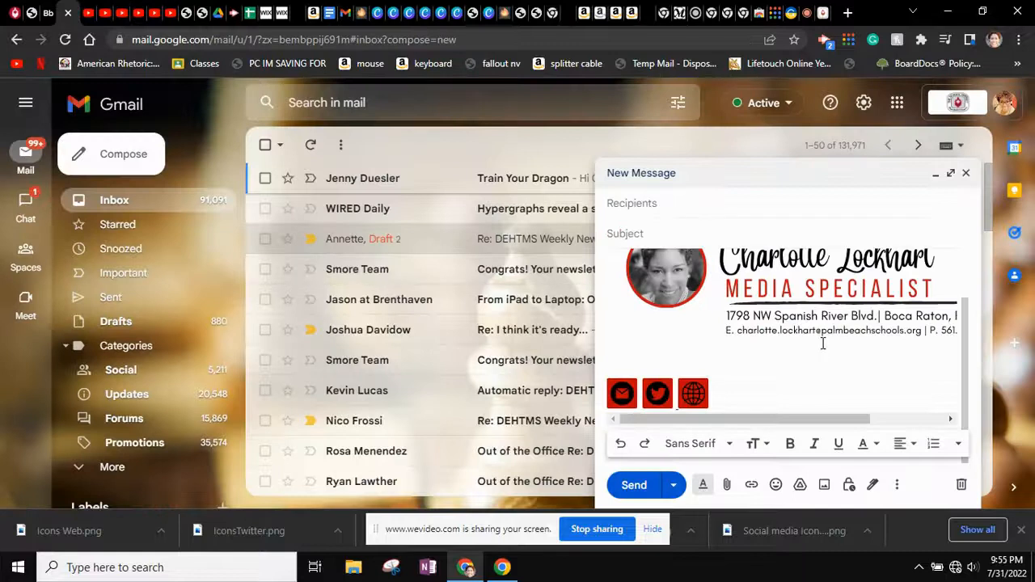
Check the link bubbles on the mail, Twitter and globe icons and the header image
click(624, 396)
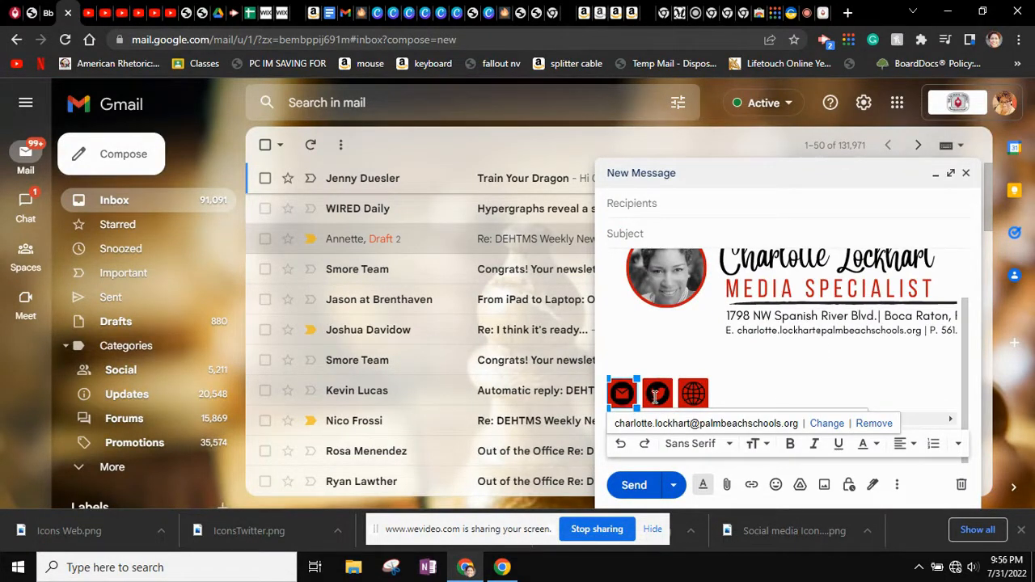
click(656, 396)
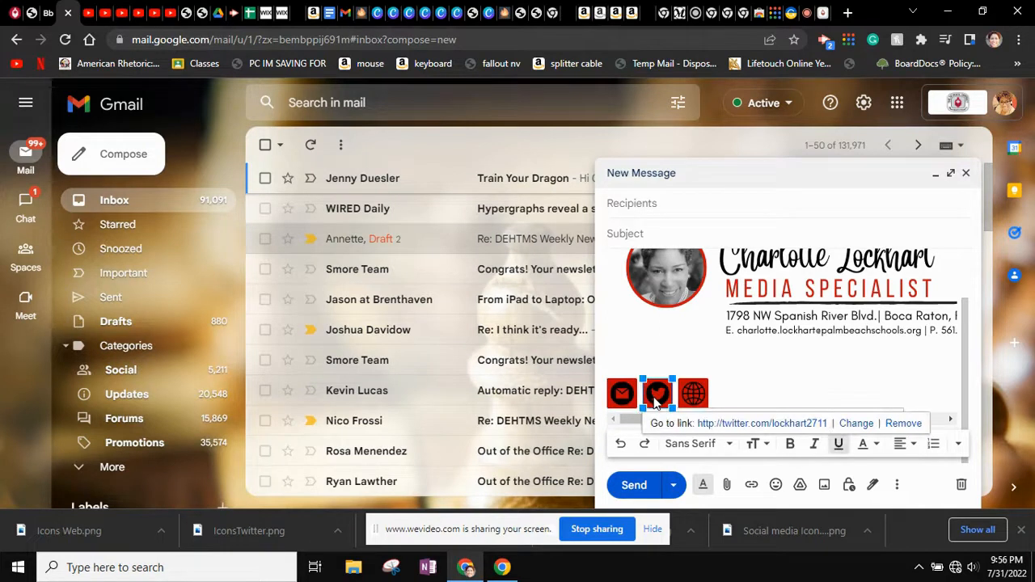
click(698, 396)
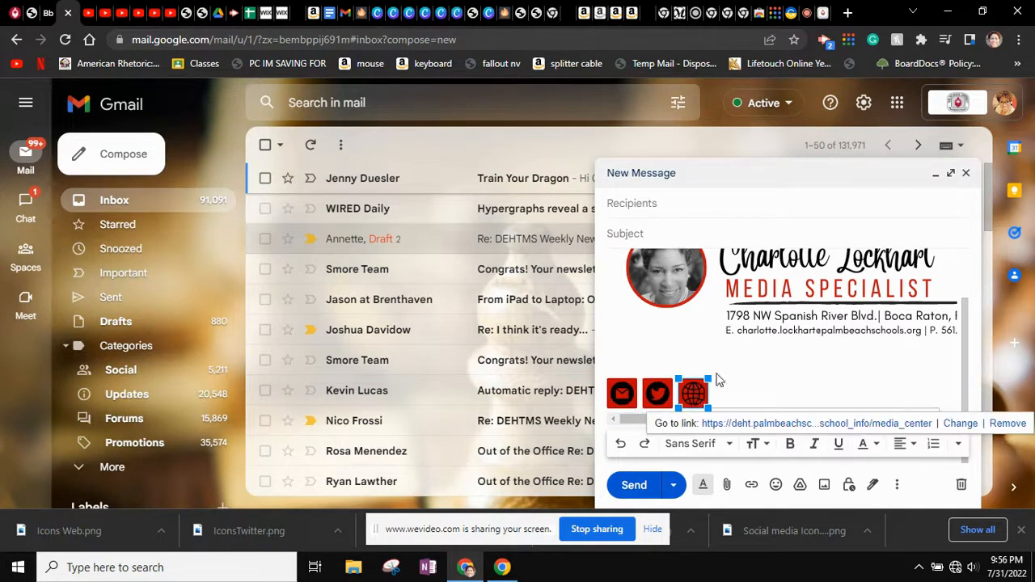
click(835, 317)
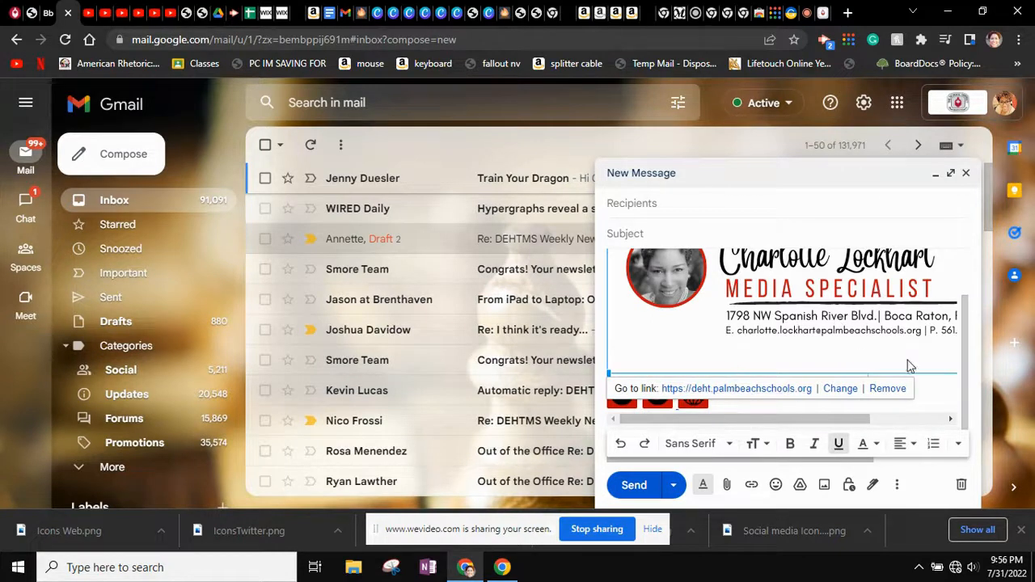
click(932, 401)
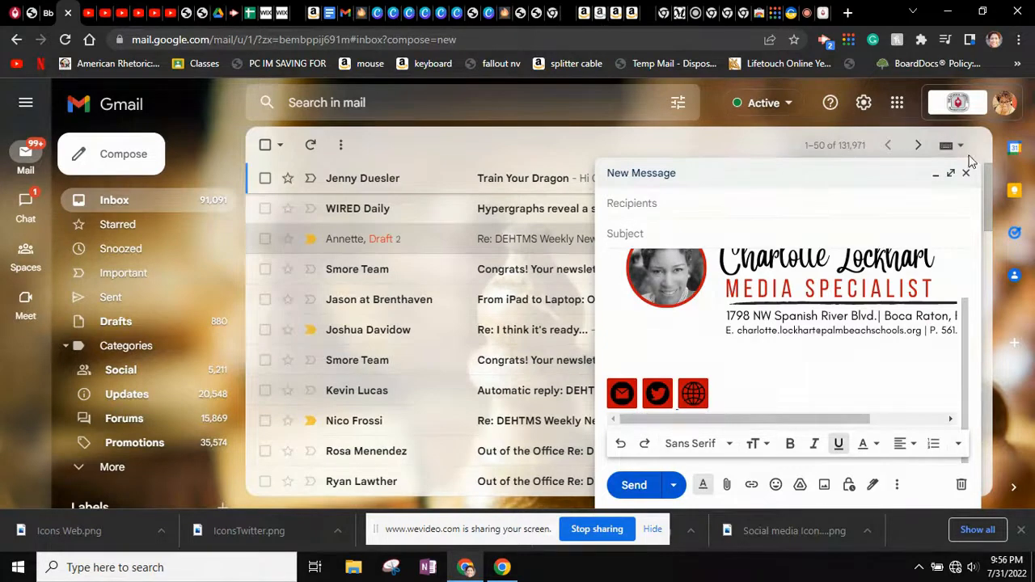
Expand the message to full screen and shrink the header image by dragging its corner
click(951, 173)
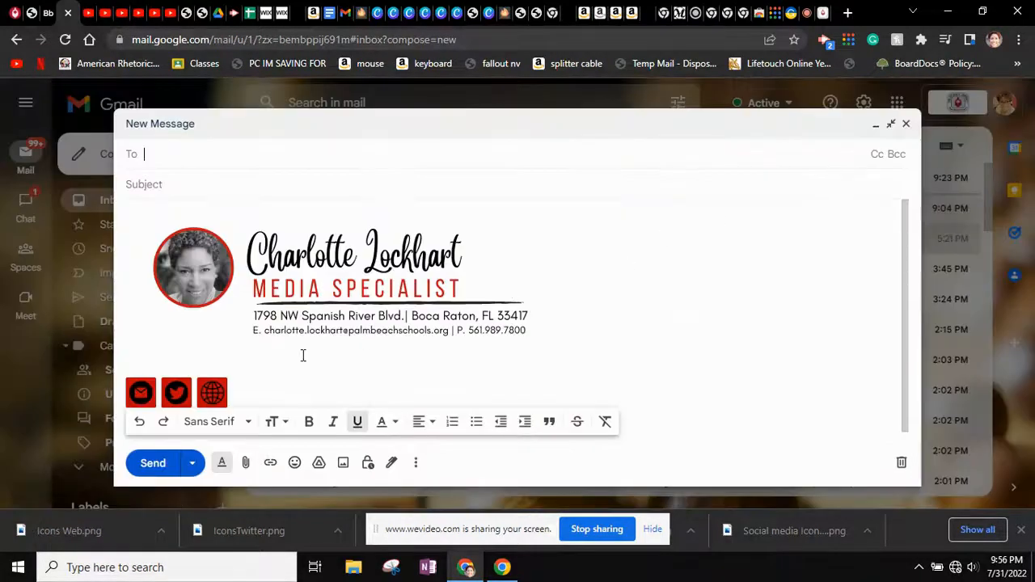
click(334, 277)
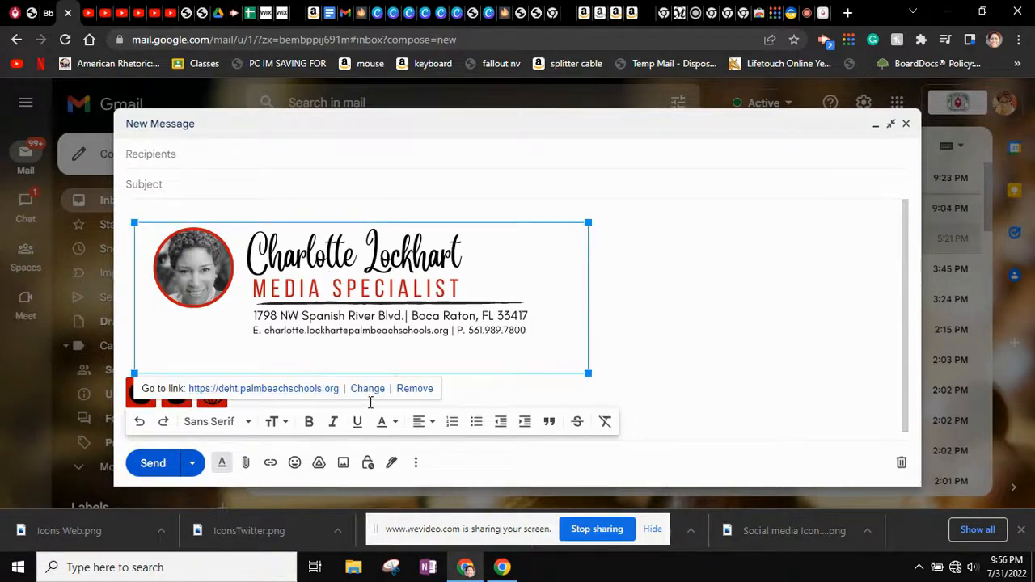
mouse_move(584, 376)
mouse_down()
mouse_move(486, 312)
mouse_move(472, 318)
mouse_up()
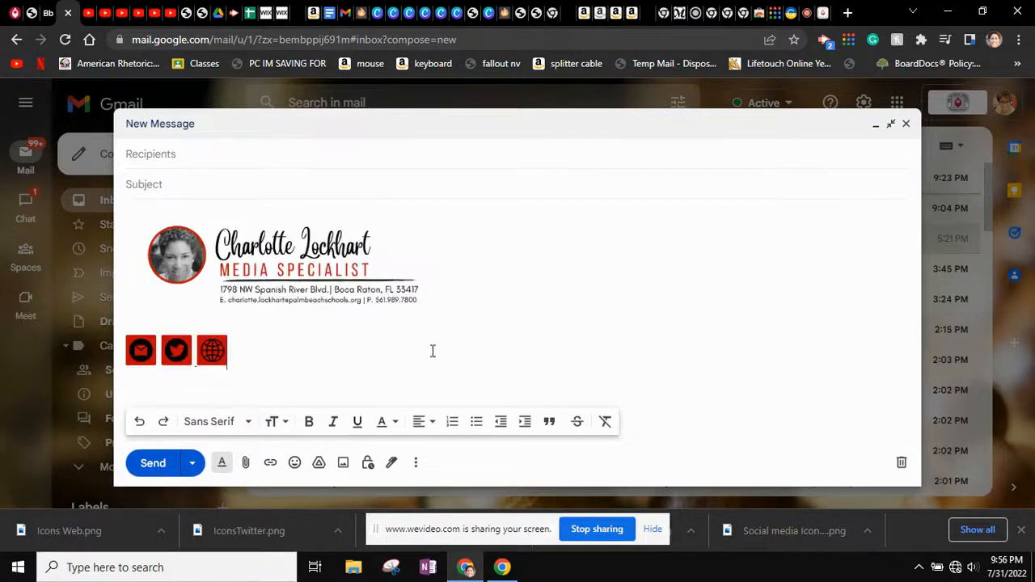
Recheck that the resized header image and mail icon still carry their links
click(307, 320)
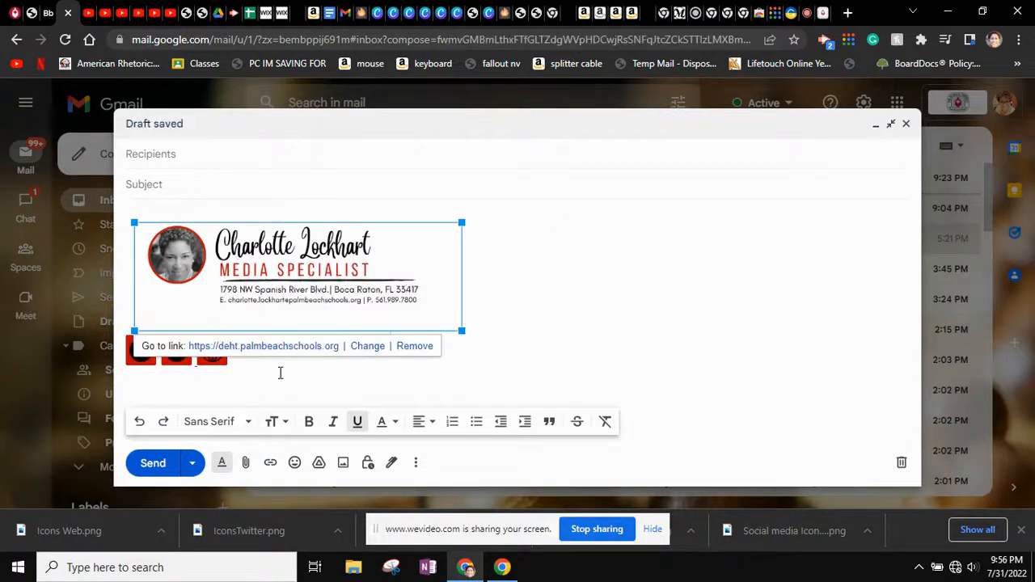
click(354, 368)
click(140, 354)
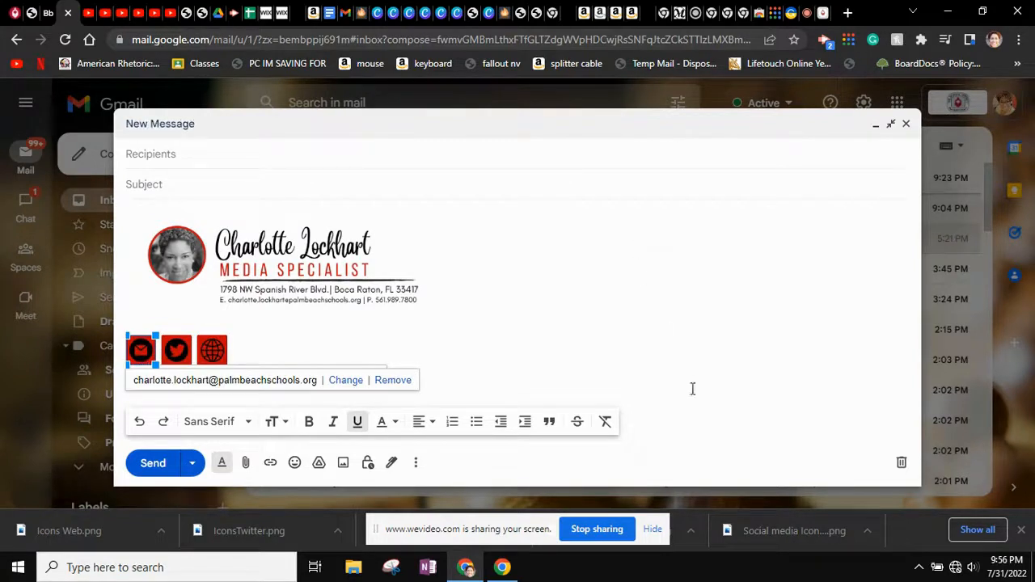
click(373, 279)
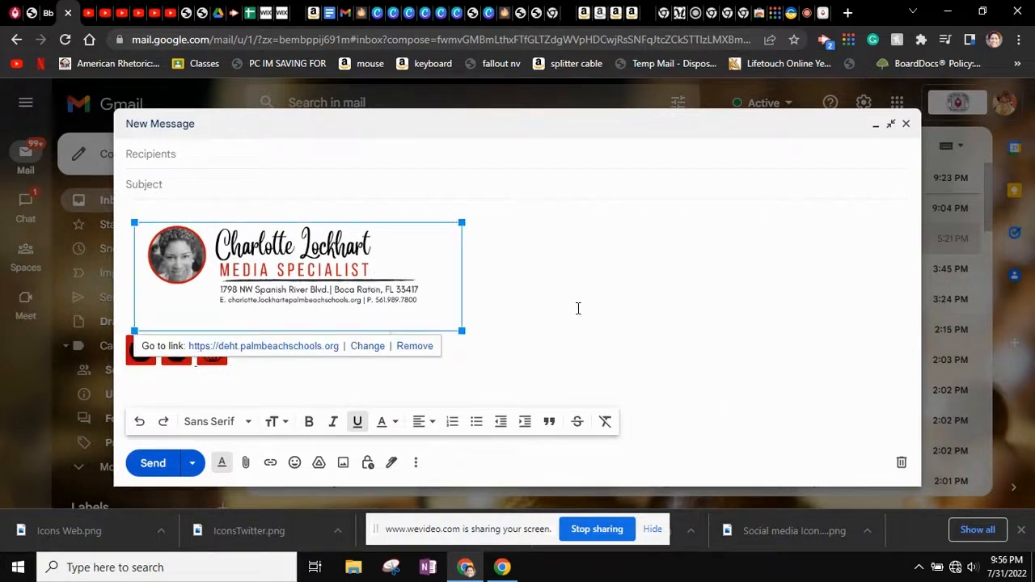